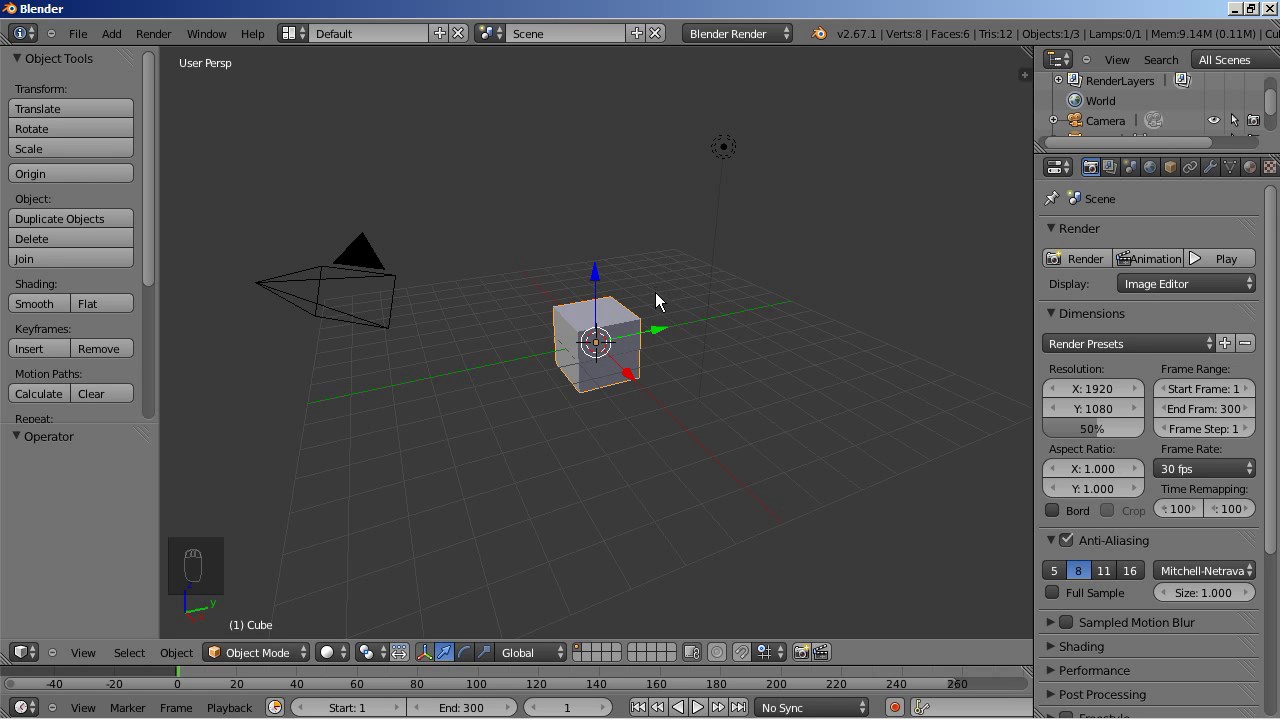
Step: Delete the default cube and add a text object at the scene's origin
key(x)
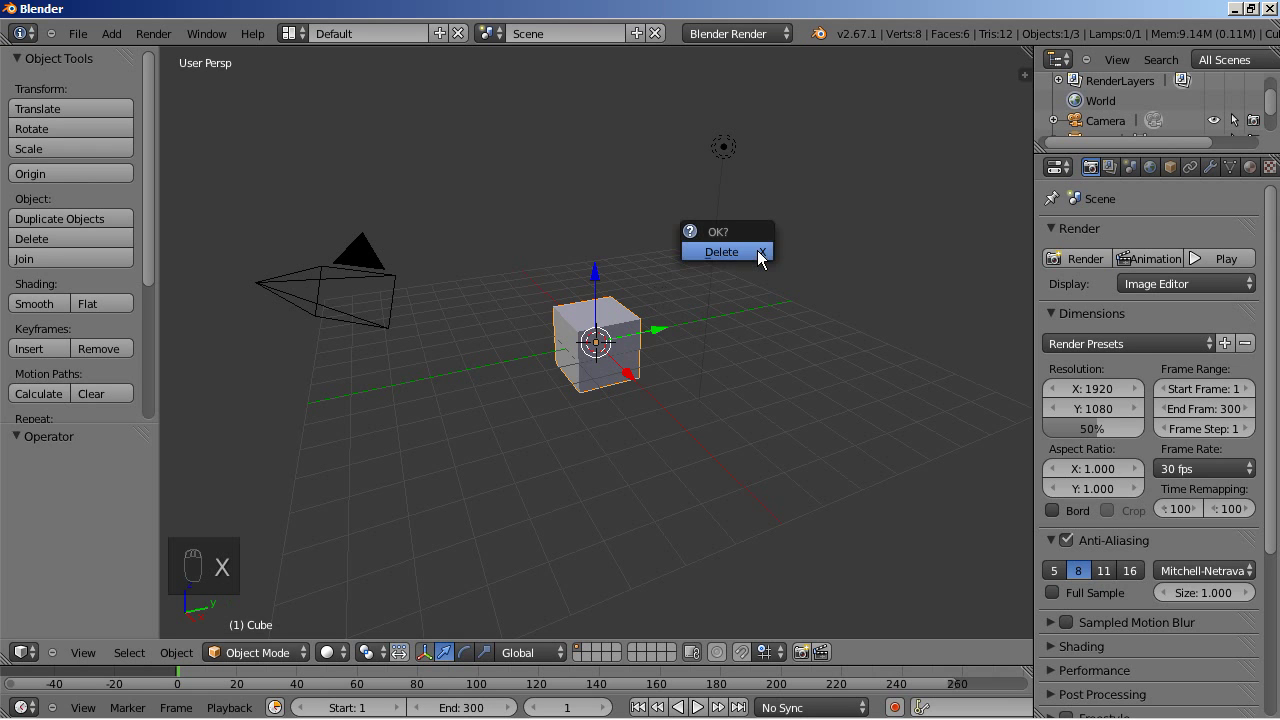
click(759, 253)
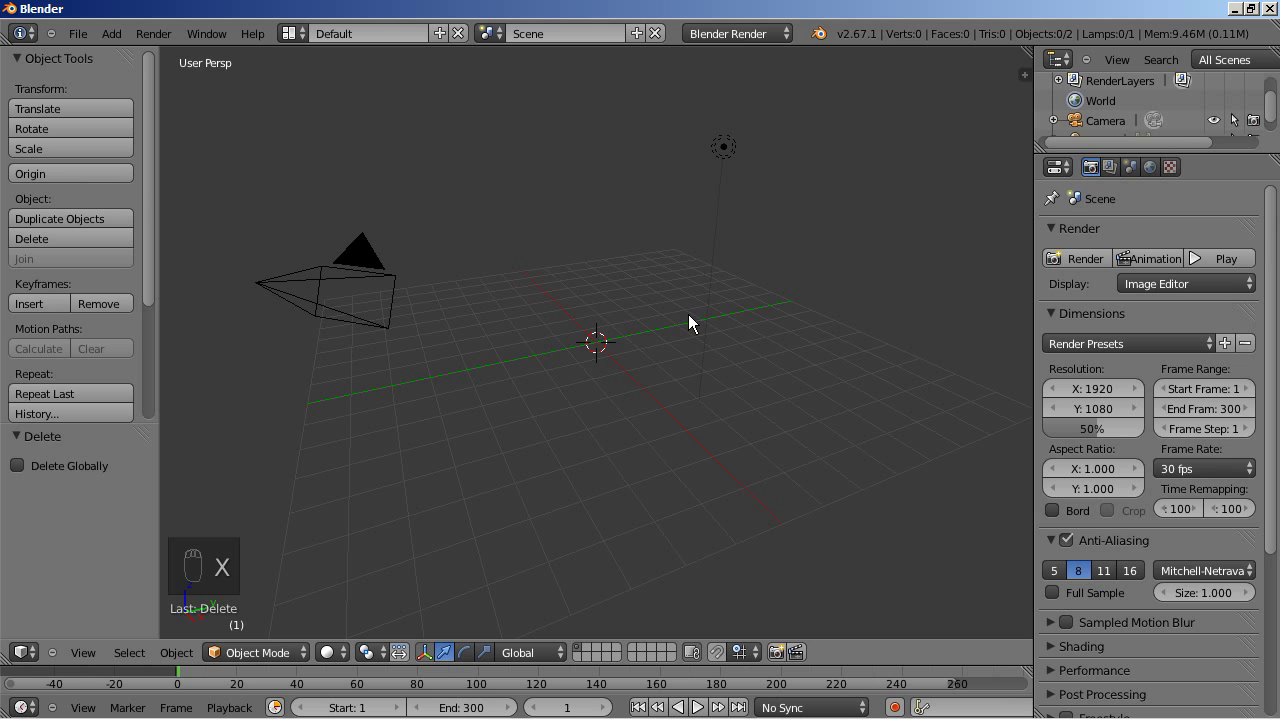
key(shift+a)
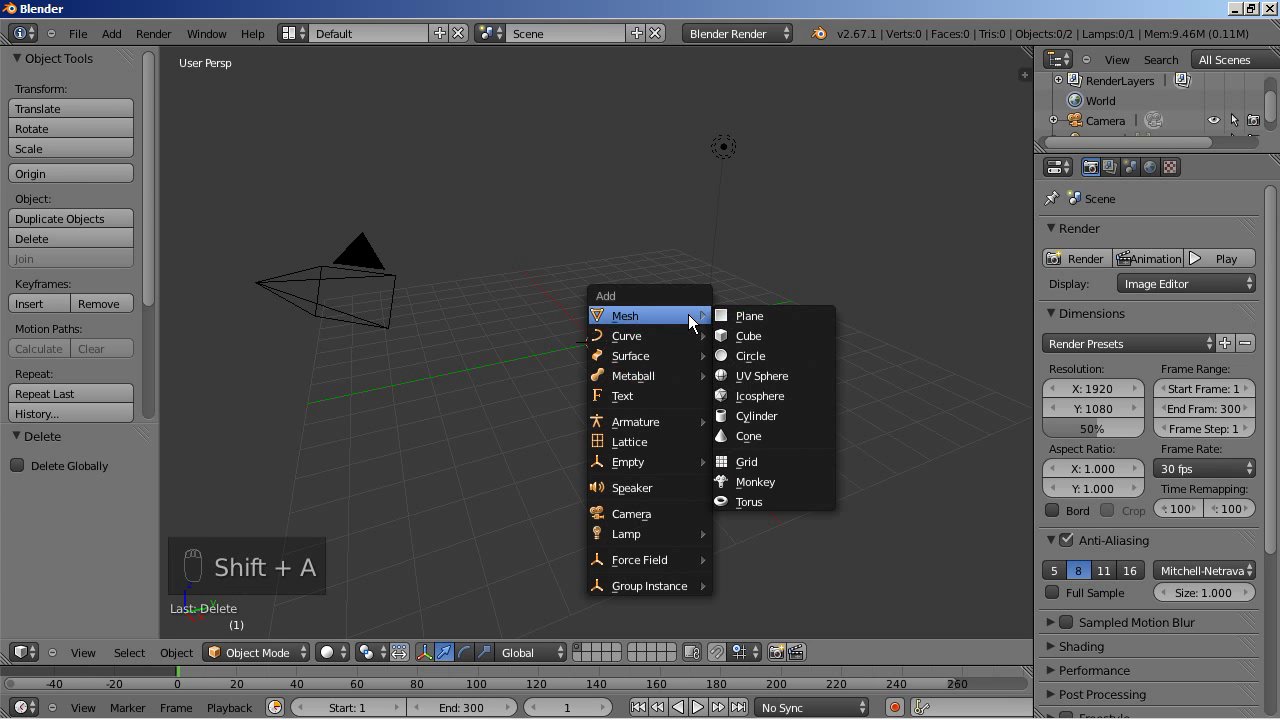
click(642, 396)
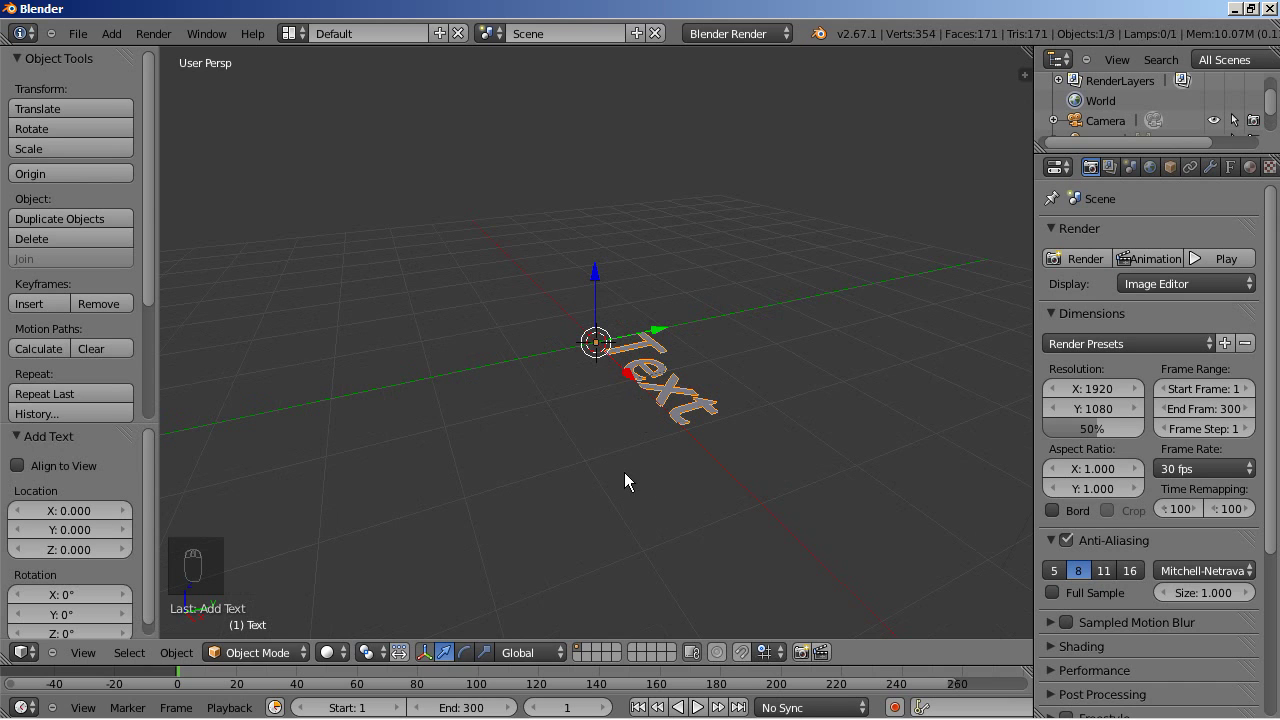
Step: Rotate the text object 90 degrees around the global X axis so that it stands upright
key(r)
text(x)
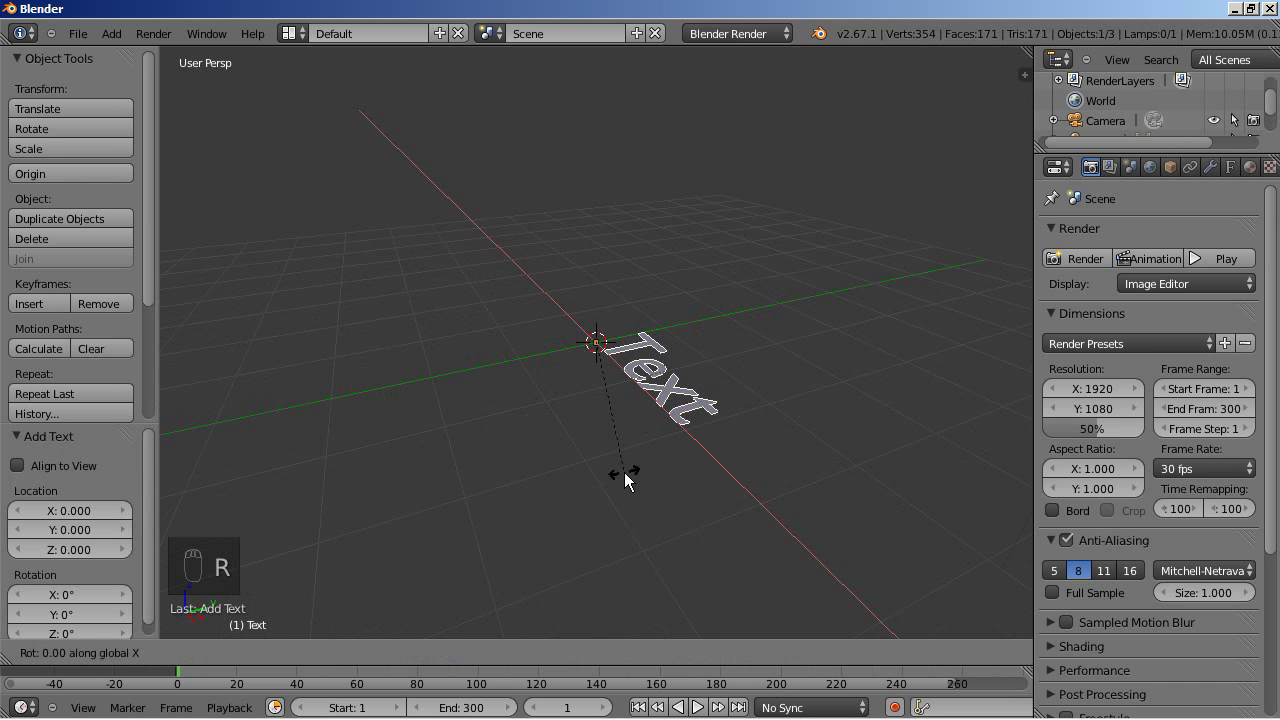
text(90)
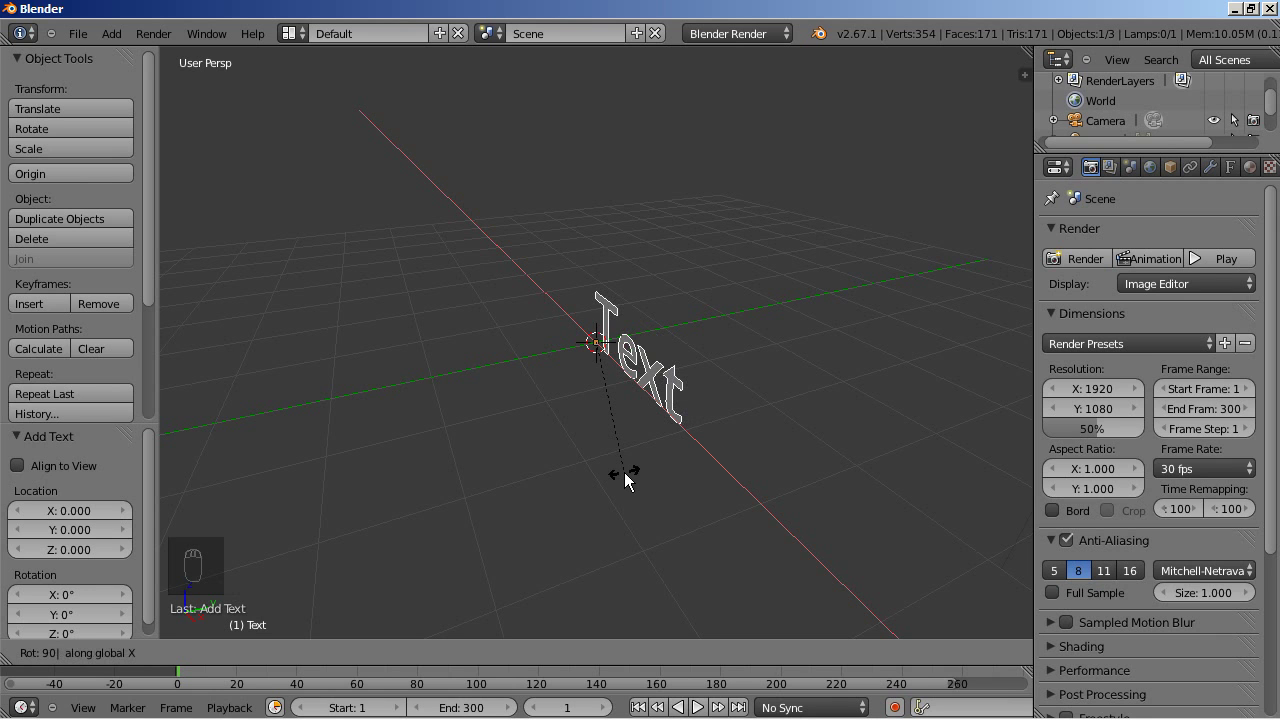
key(Return)
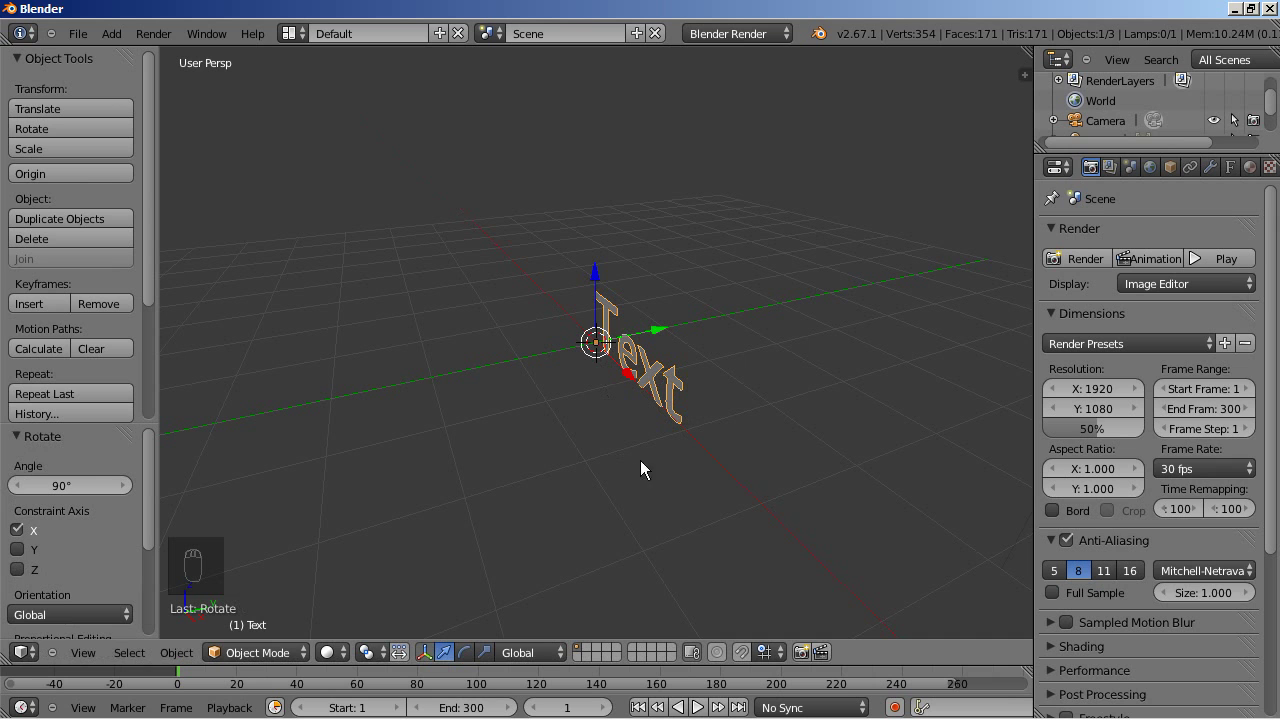
Step: Set the text object's paragraph alignment to Center
click(1229, 167)
scroll(1174, 385, down, 12)
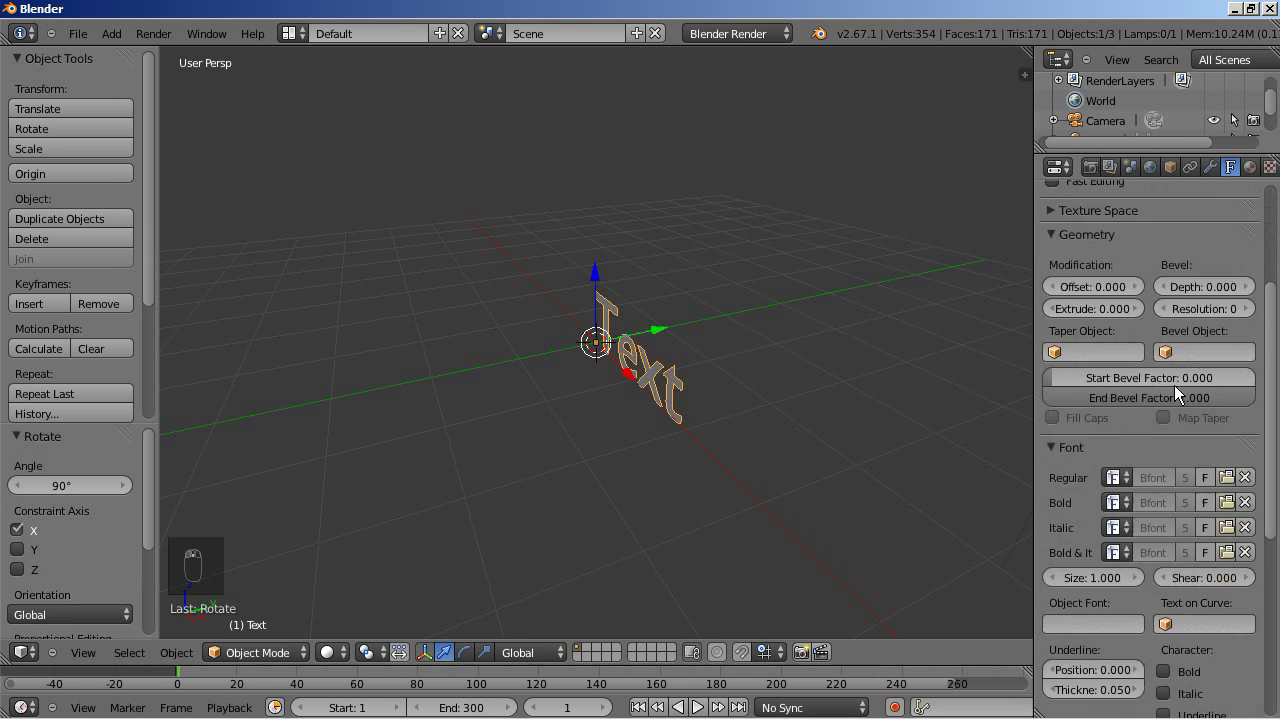
scroll(1174, 385, down, 2)
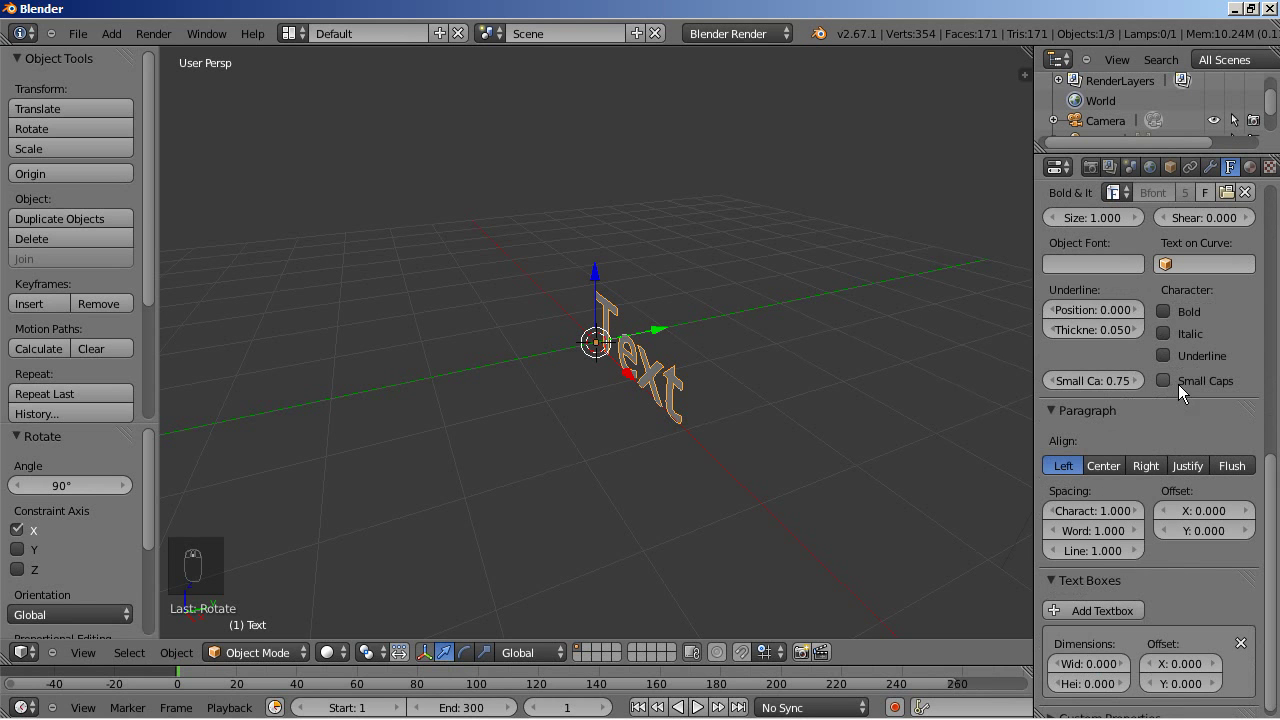
click(1104, 464)
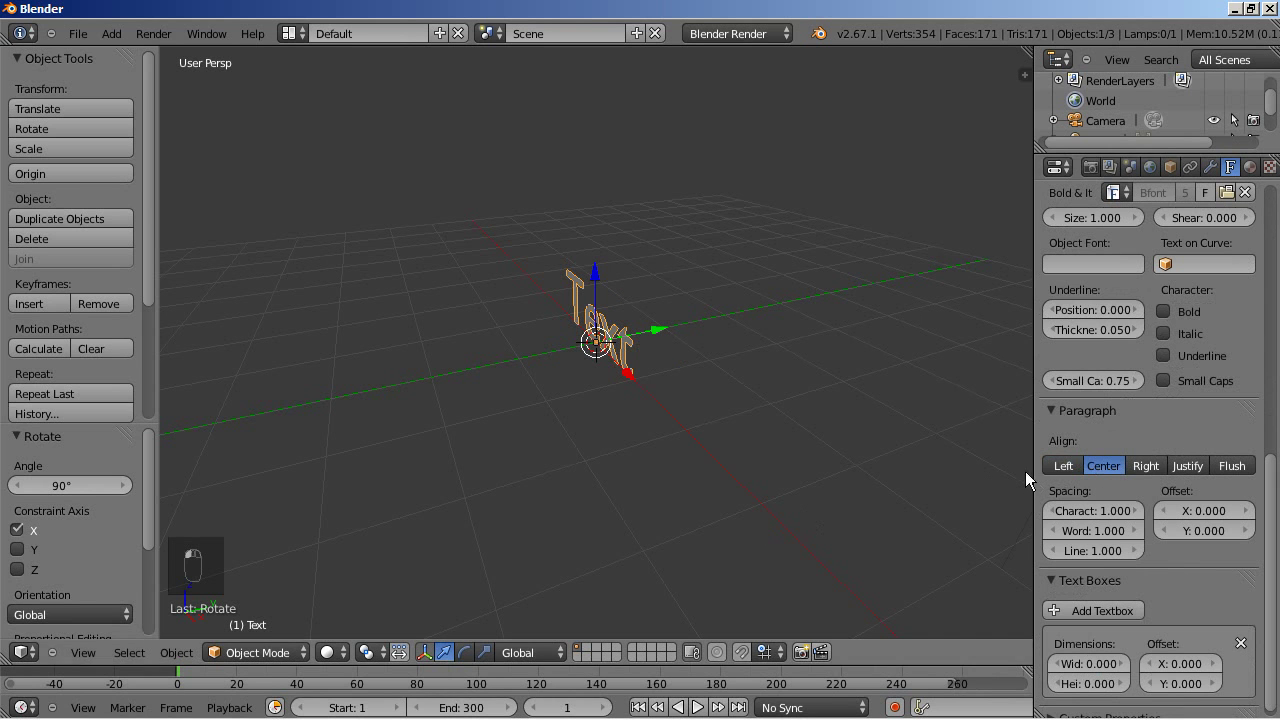
Step: Replace the text object's default wording with "LOVE" and return to Object Mode
middle_drag(532, 443, 638, 452)
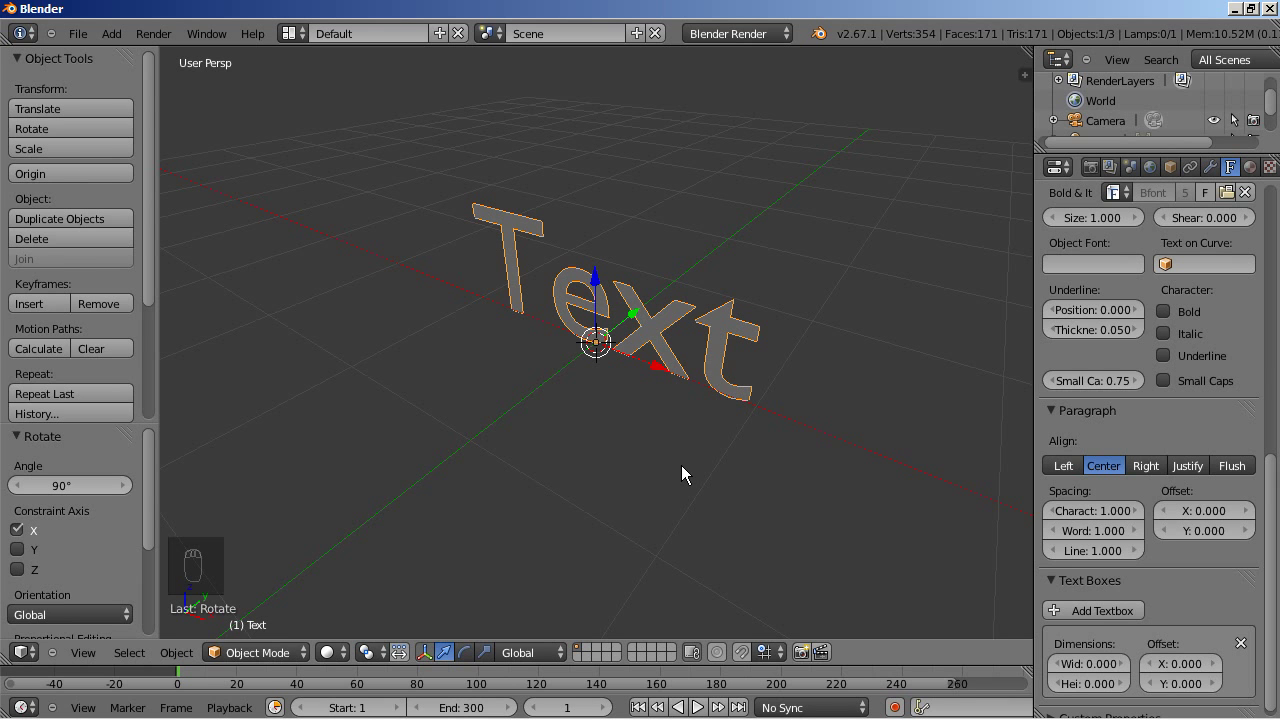
key(Tab)
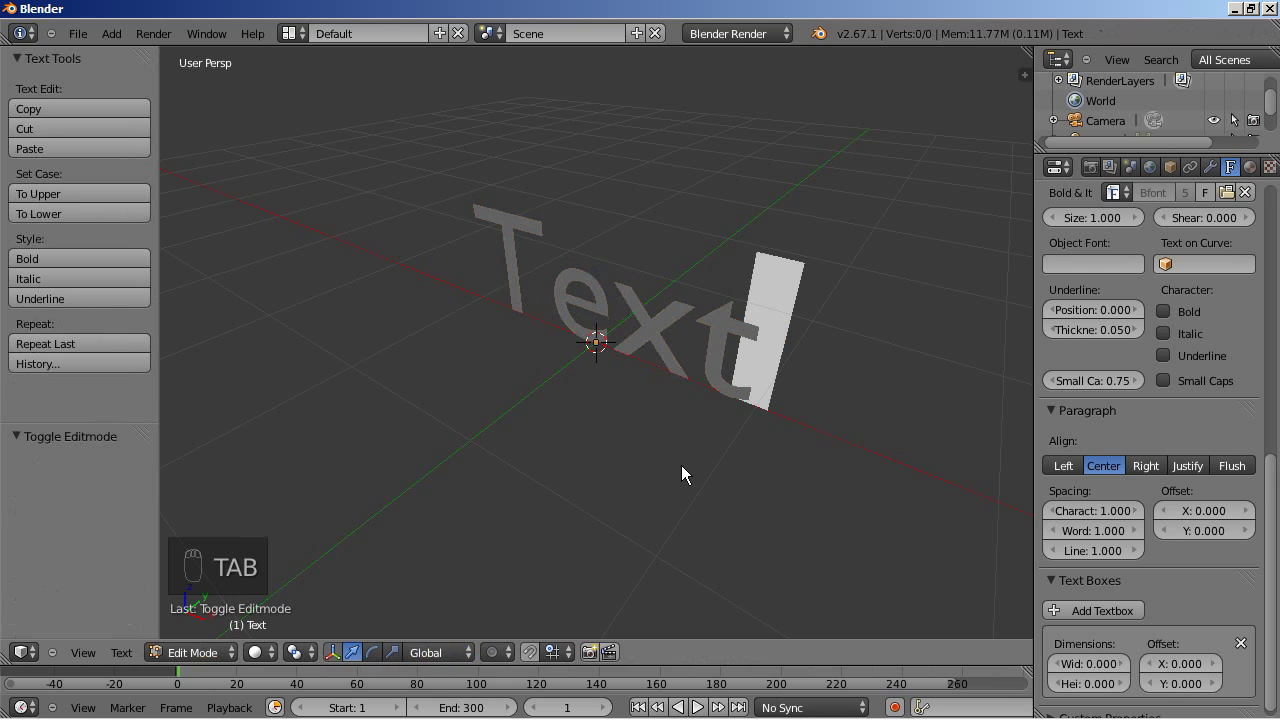
key(BackSpace)
key(BackSpace)
key(BackSpace)
key(BackSpace)
key(BackSpace)
key(BackSpace)
key(BackSpace)
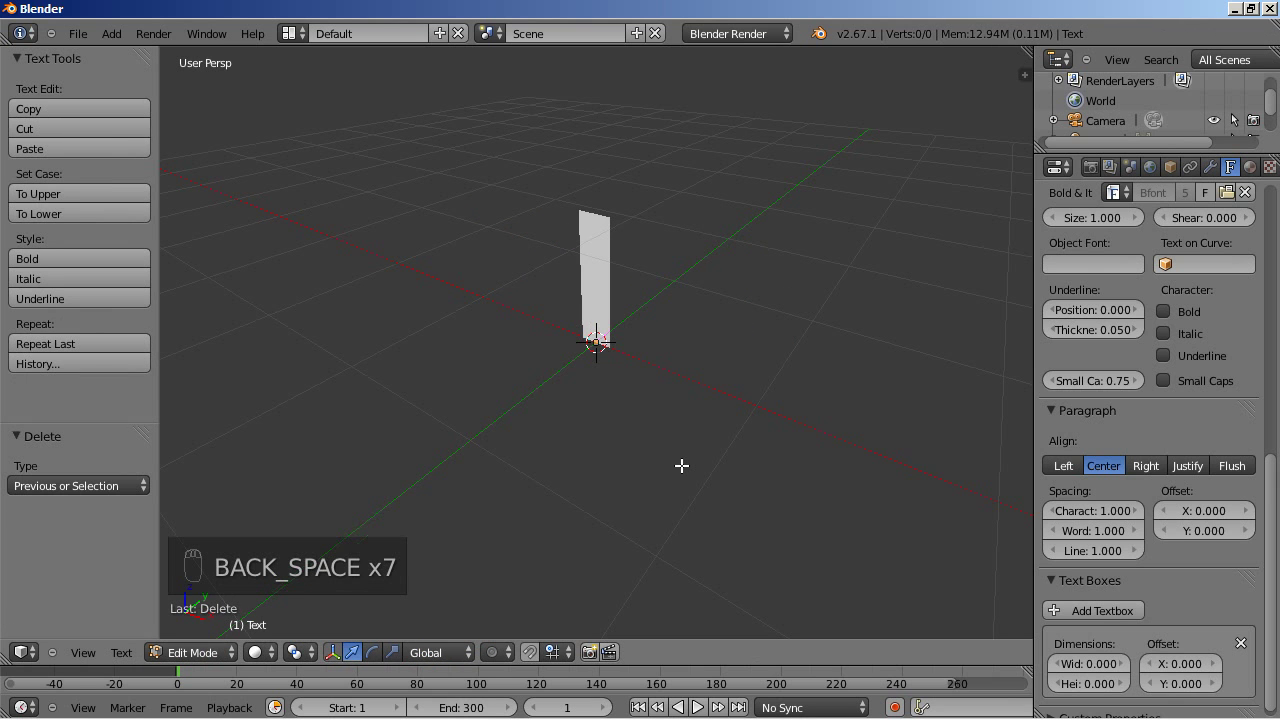
text(LOV)
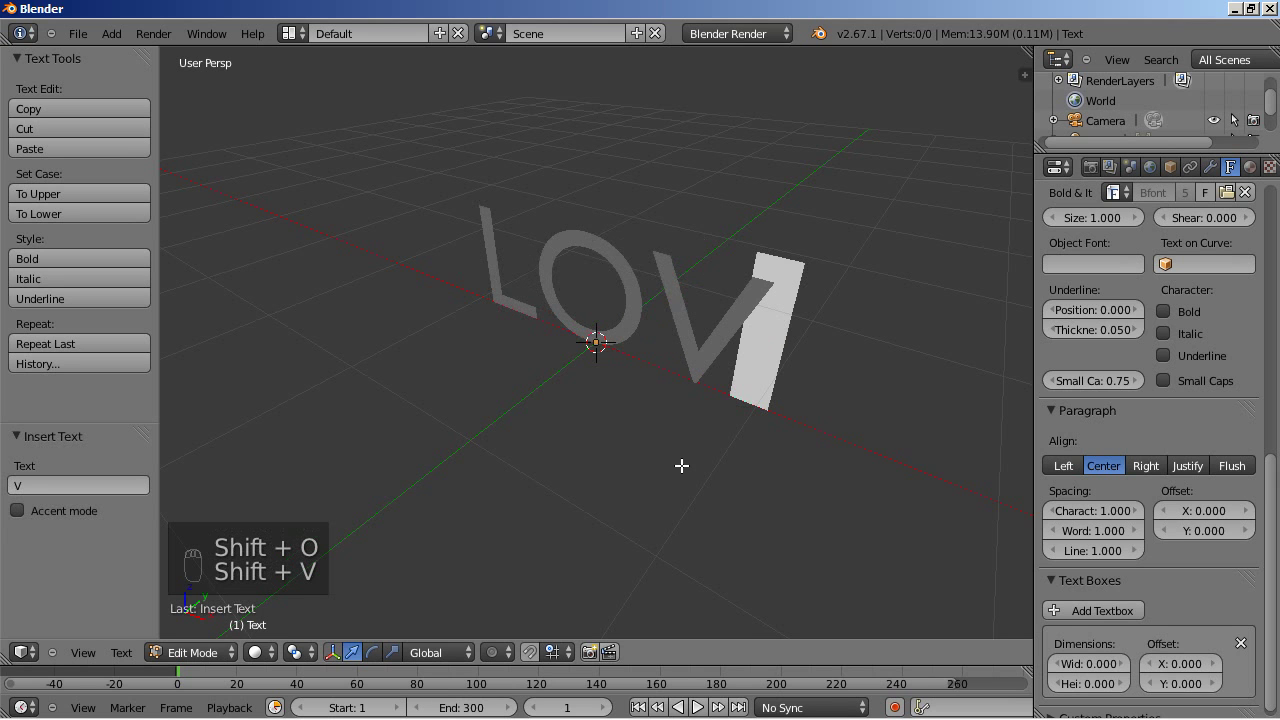
text(E)
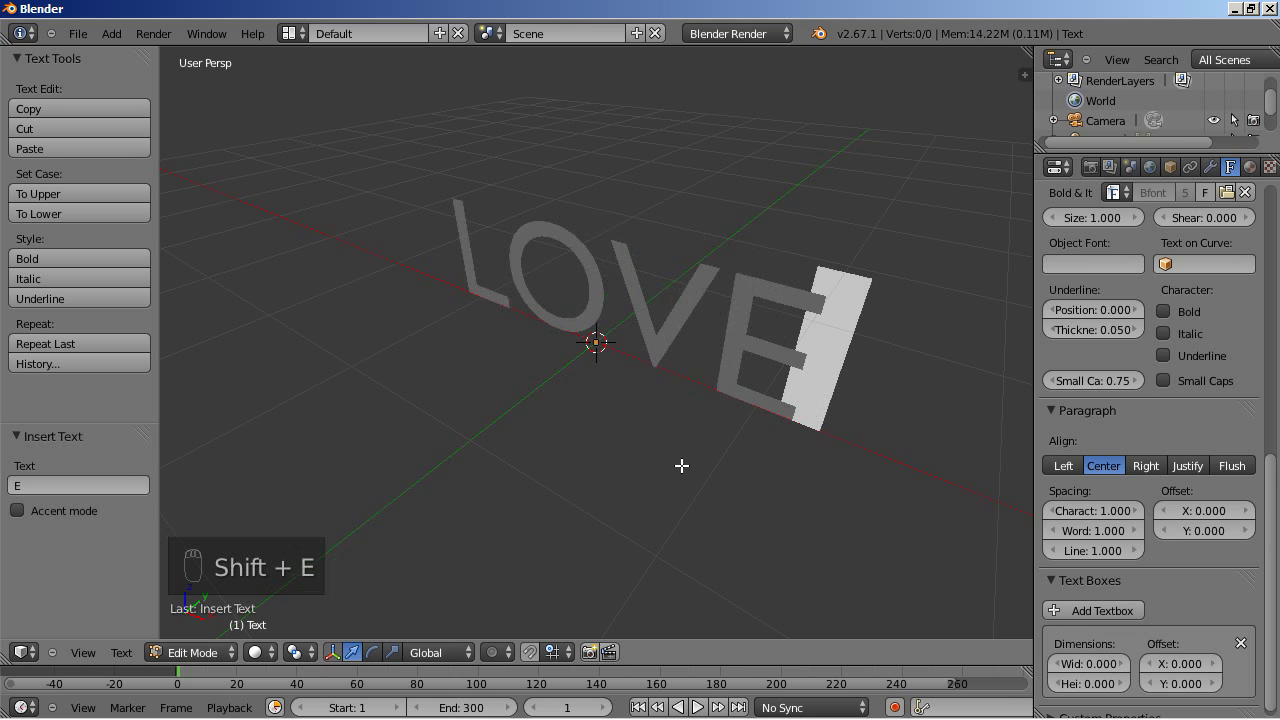
key(Tab)
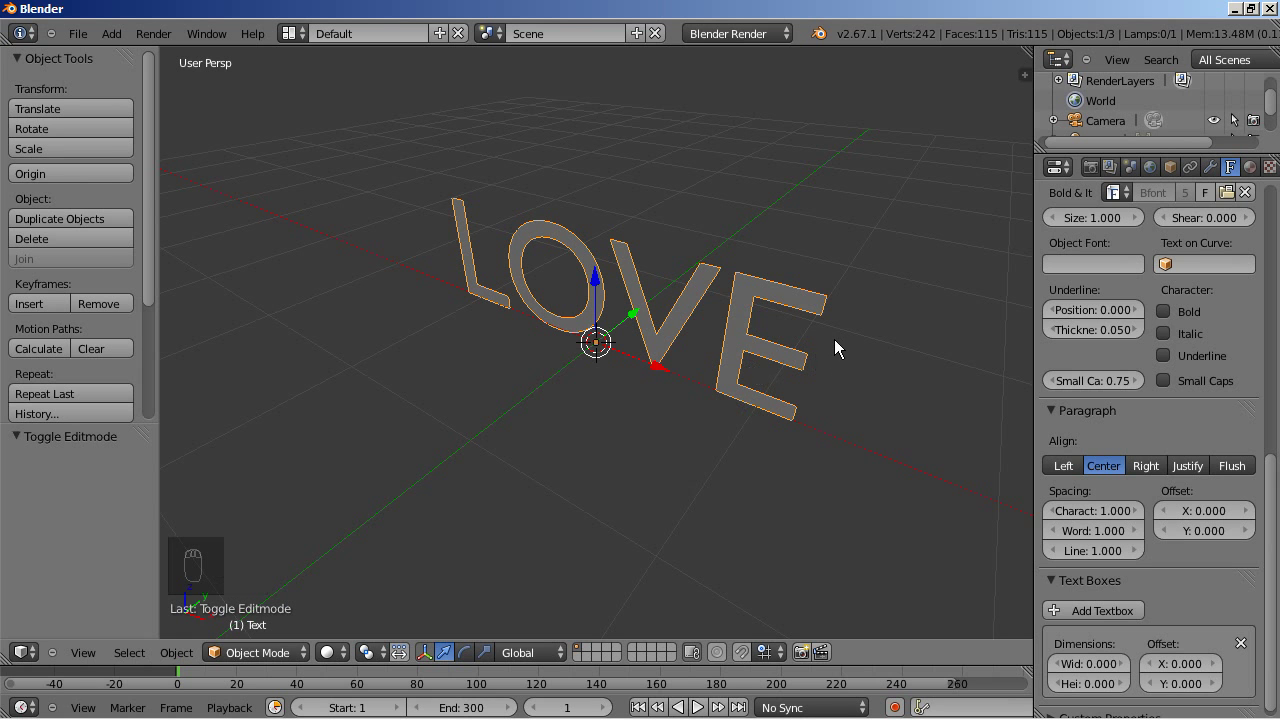
Step: Give the LOVE text depth by setting its geometry Extrude value to 0.240
scroll(1133, 340, up, 7)
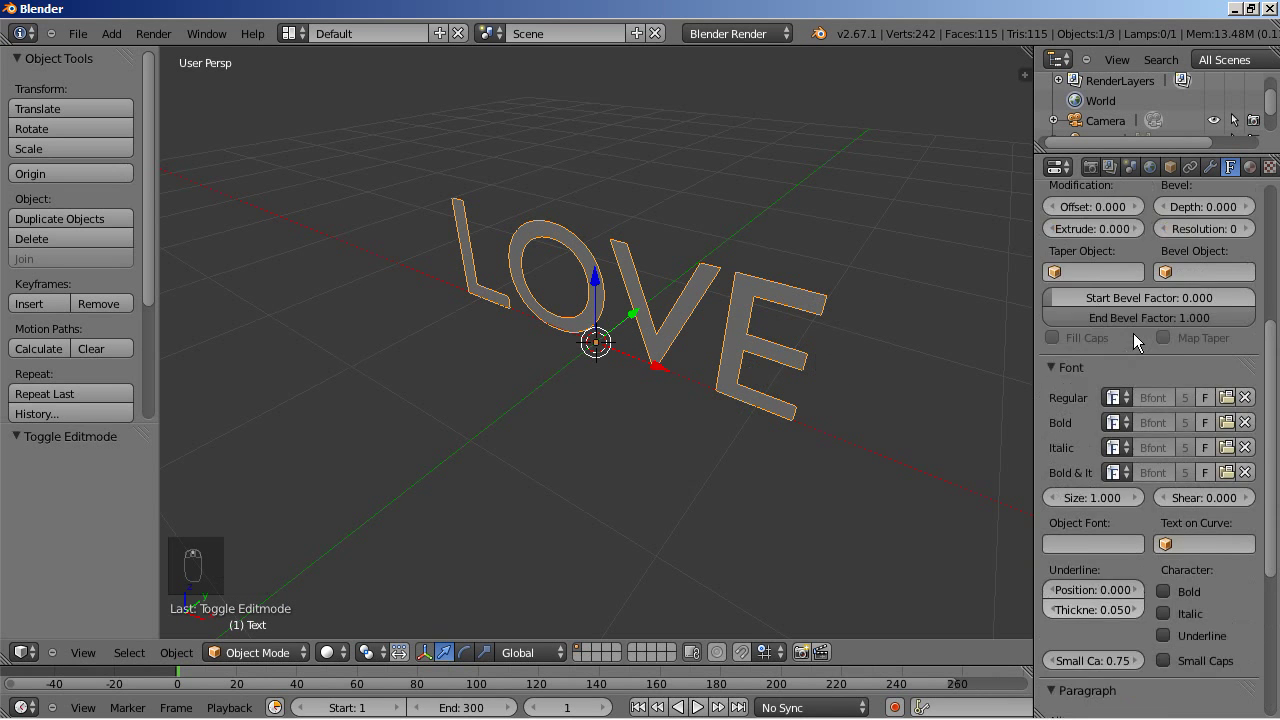
scroll(1133, 333, up, 4)
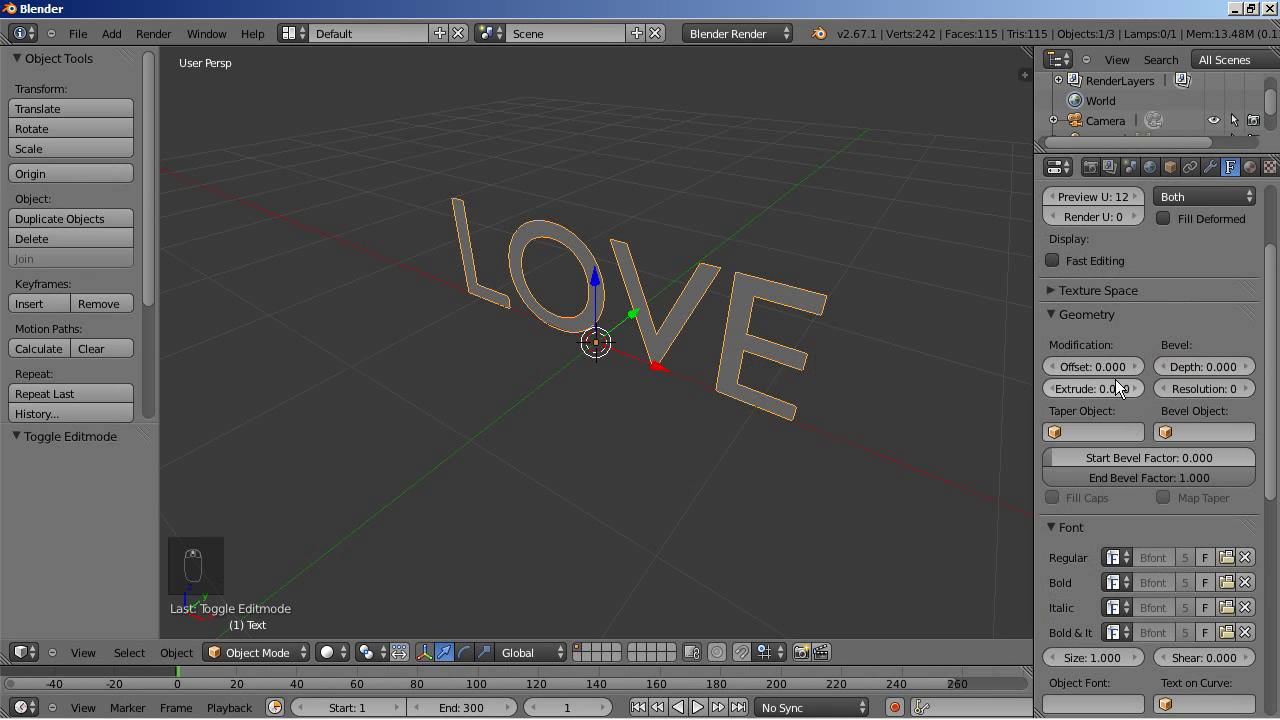
drag(1105, 391, 1109, 391)
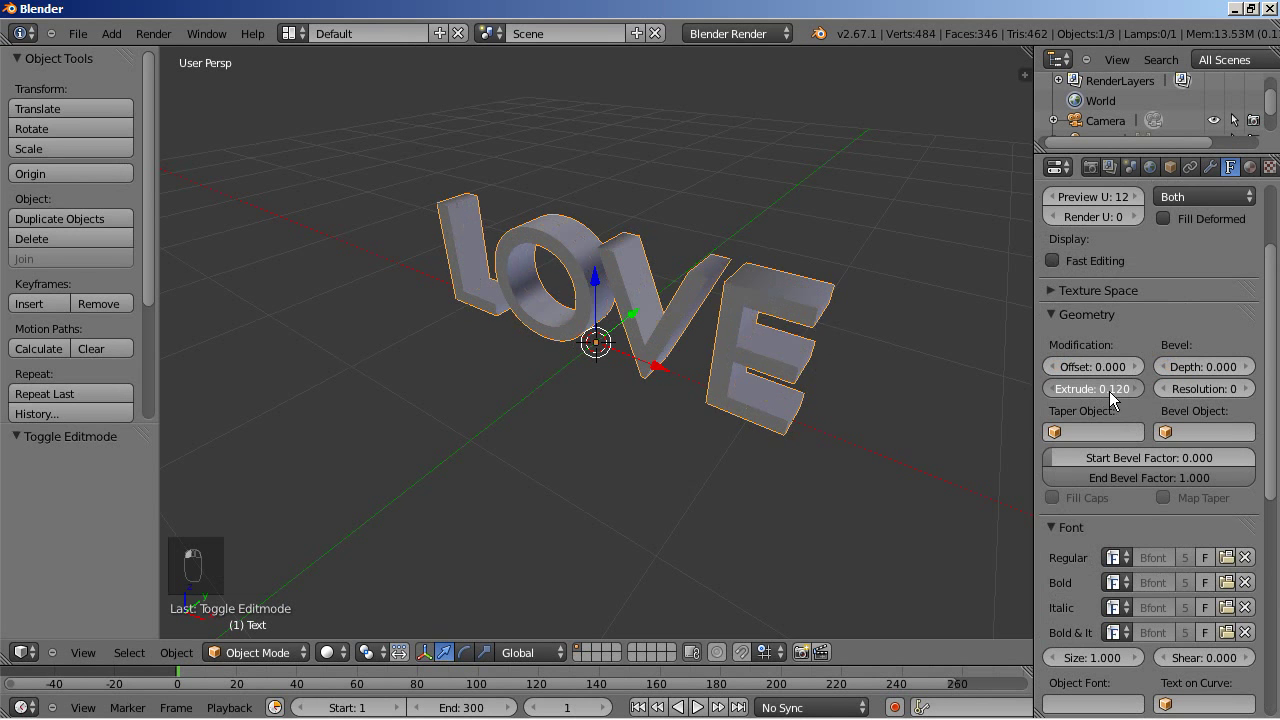
middle_drag(1000, 396, 834, 400)
scroll(911, 383, up, 2)
middle_drag(677, 468, 656, 478)
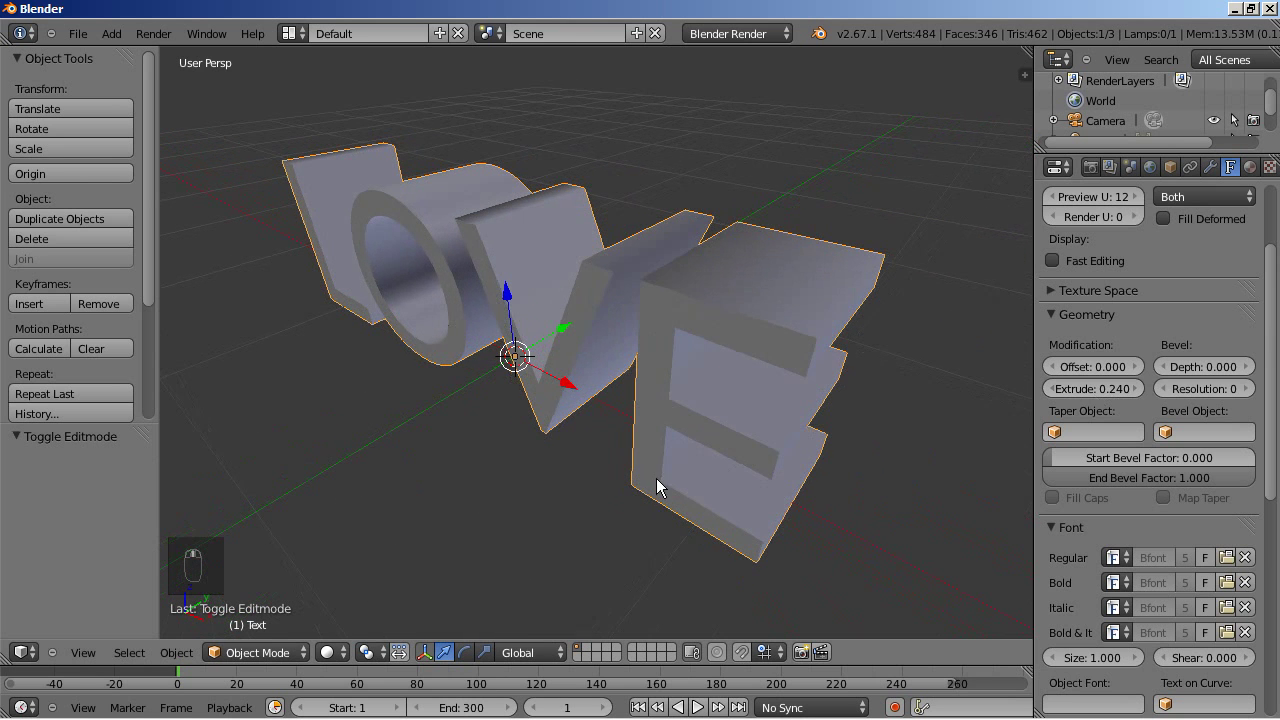
Step: Thicken the LOVE letters by setting the geometry Offset value to 0.030
drag(1138, 368, 1139, 377)
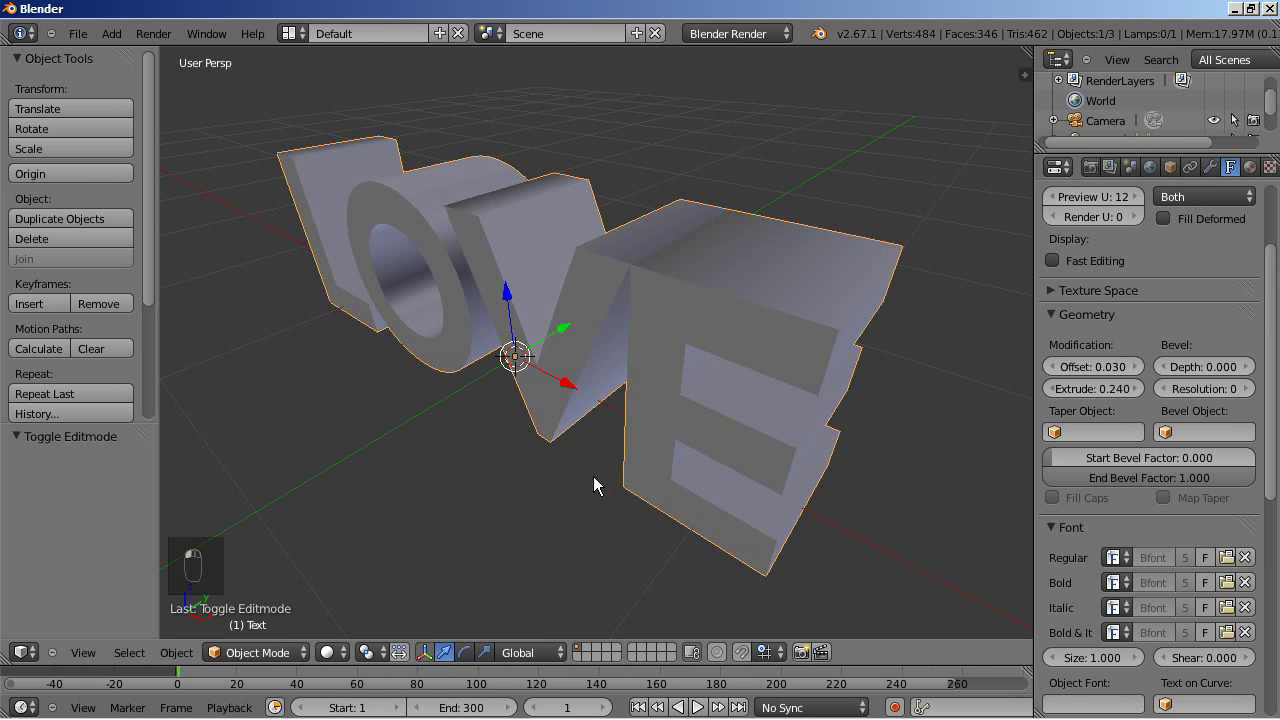
middle_drag(593, 476, 648, 467)
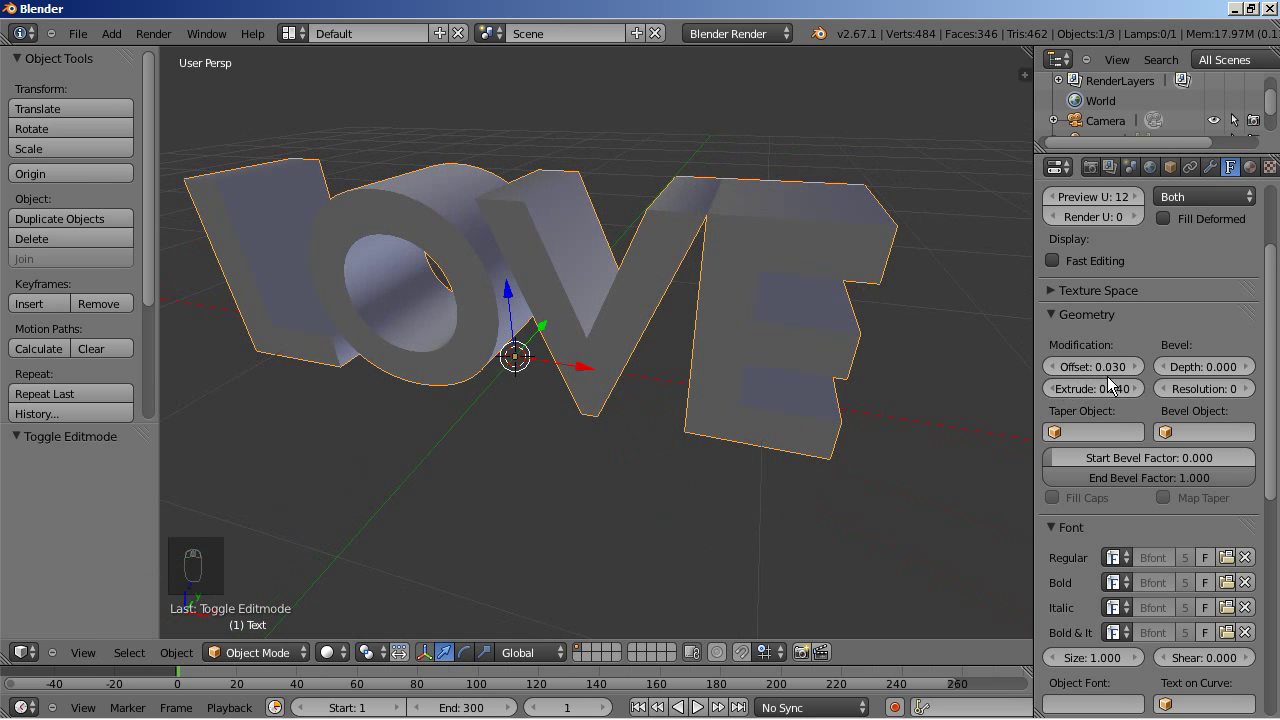
middle_drag(756, 292, 606, 378)
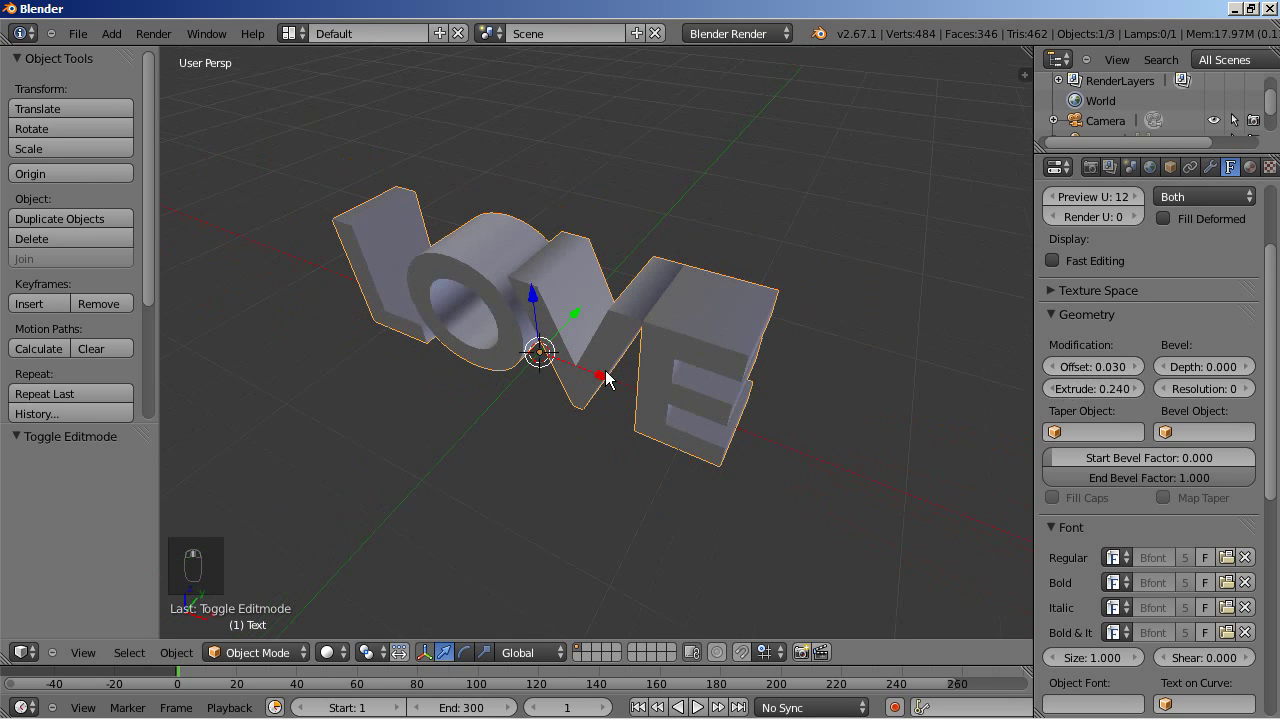
scroll(606, 378, up, 1)
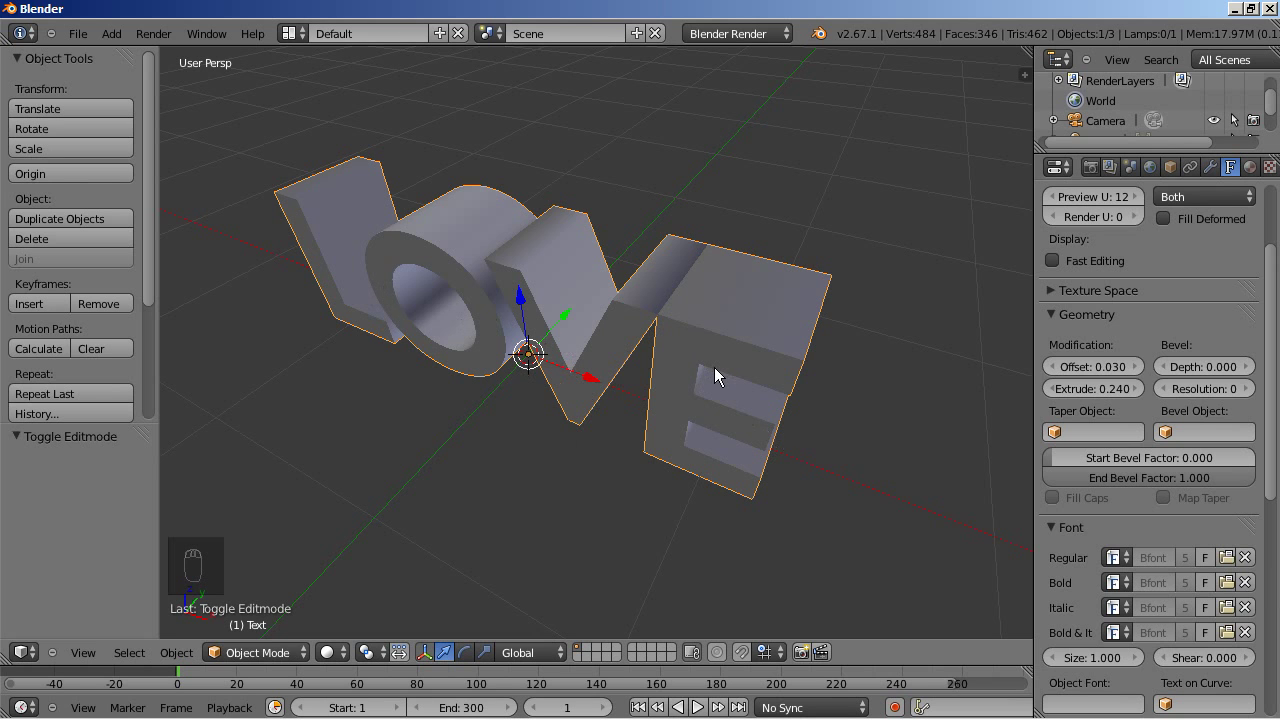
Step: Convert the LOVE text object to a mesh with the Mesh from Curve/Meta/Surf/Text option
scroll(1200, 175, down, 2)
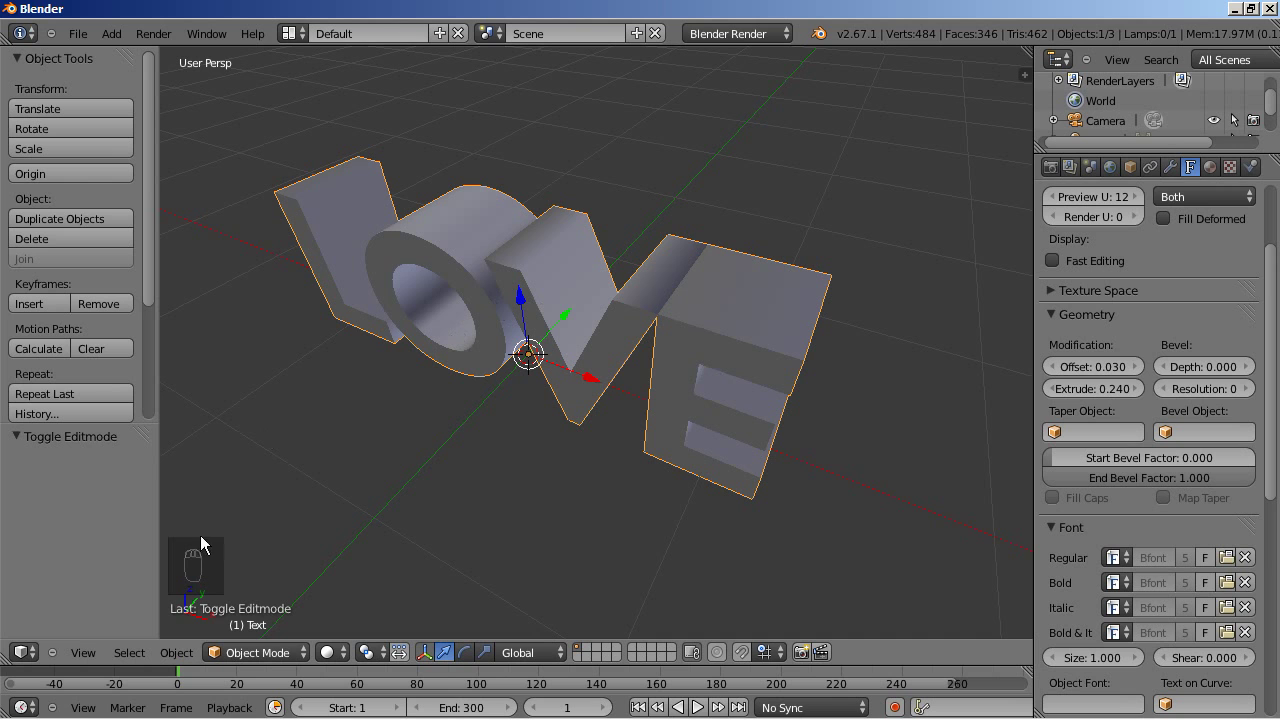
click(177, 653)
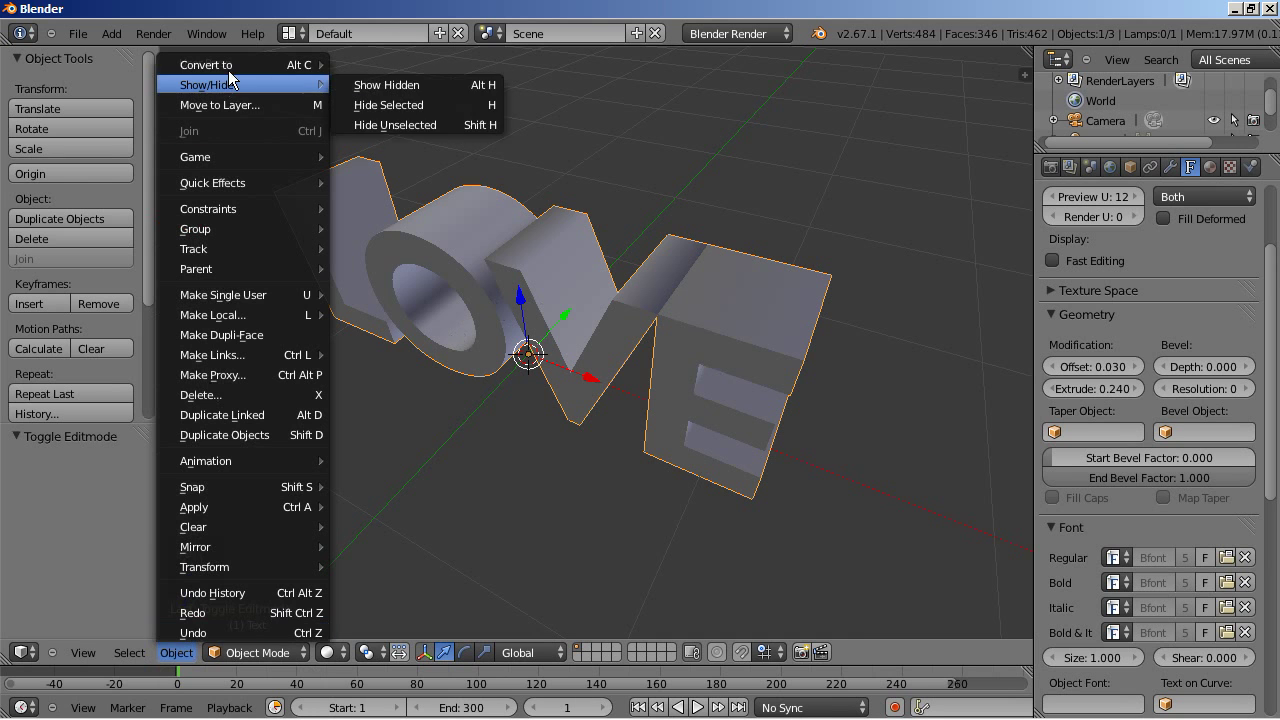
mouse_move(229, 75)
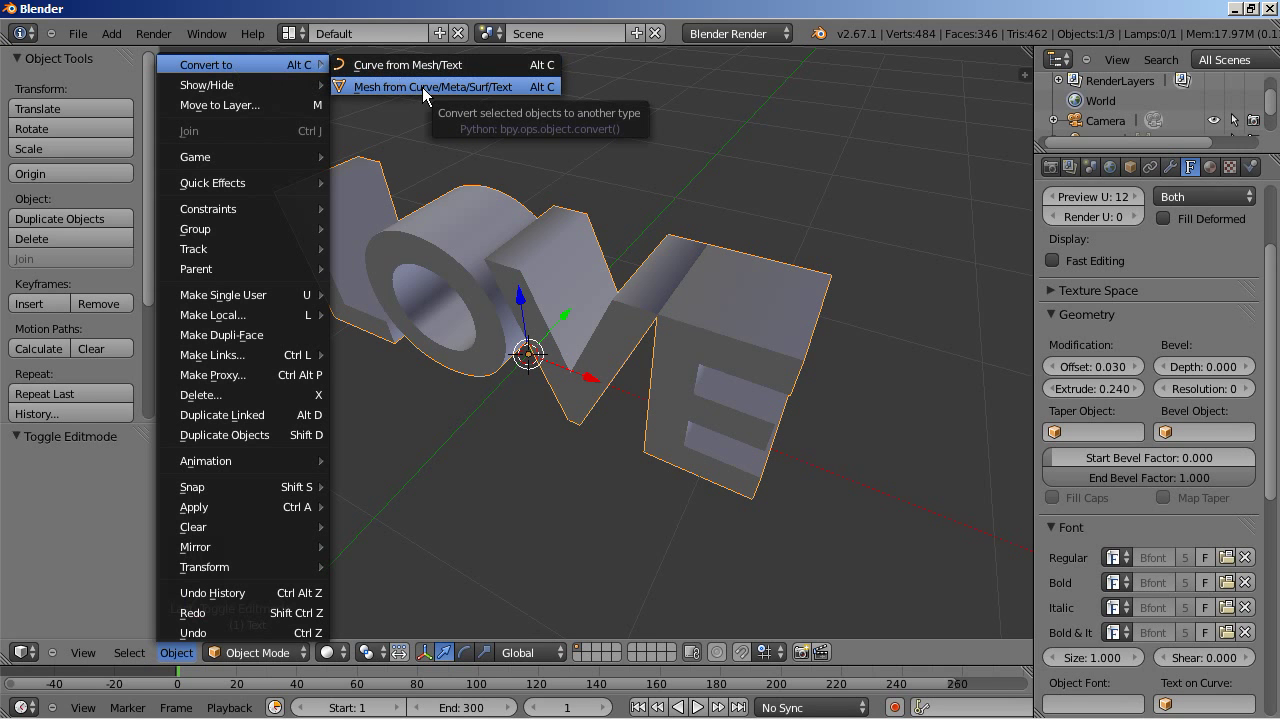
click(453, 87)
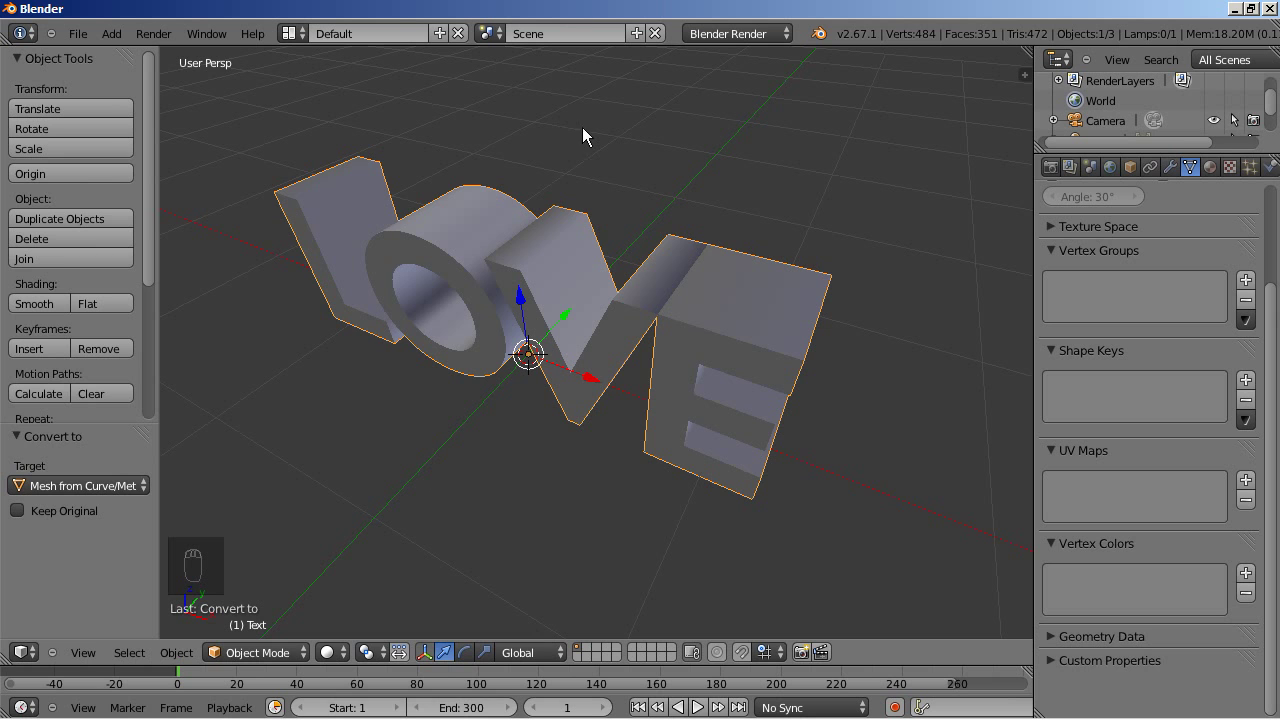
Step: Remove doubles from all vertices of the LOVE mesh in Edit Mode and return to Object Mode
key(Tab)
middle_drag(397, 211, 366, 211)
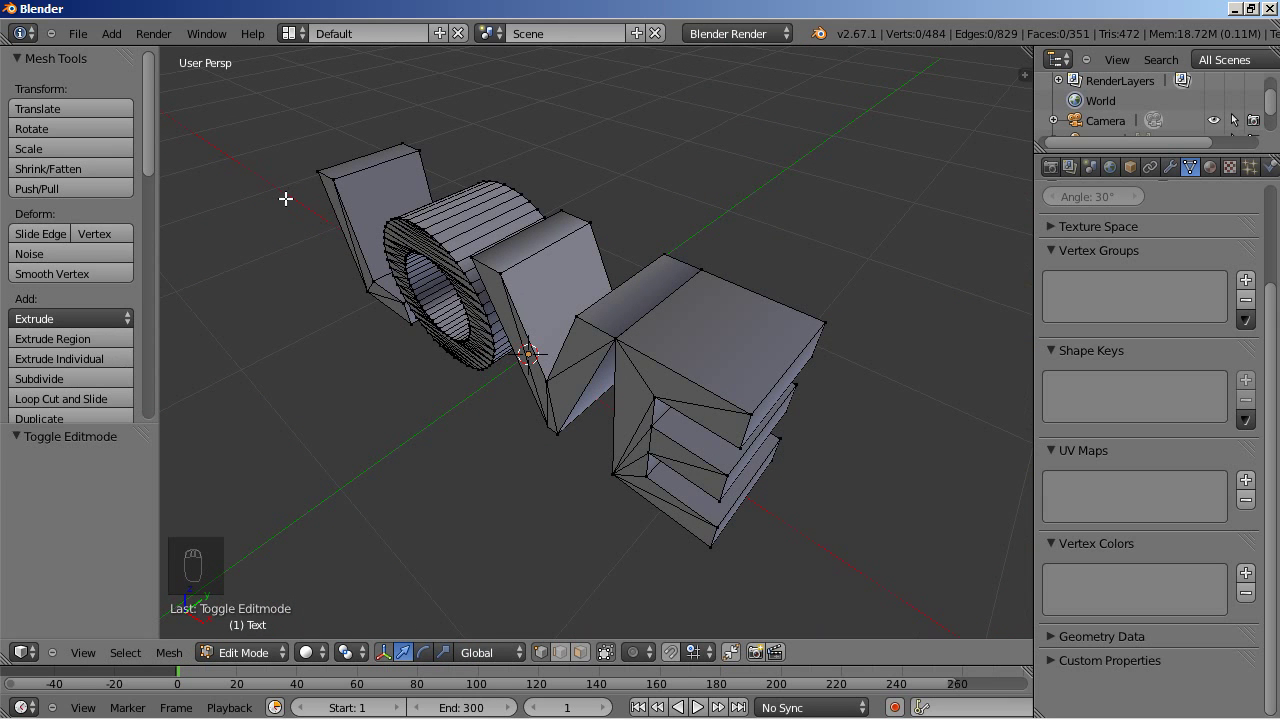
key(a)
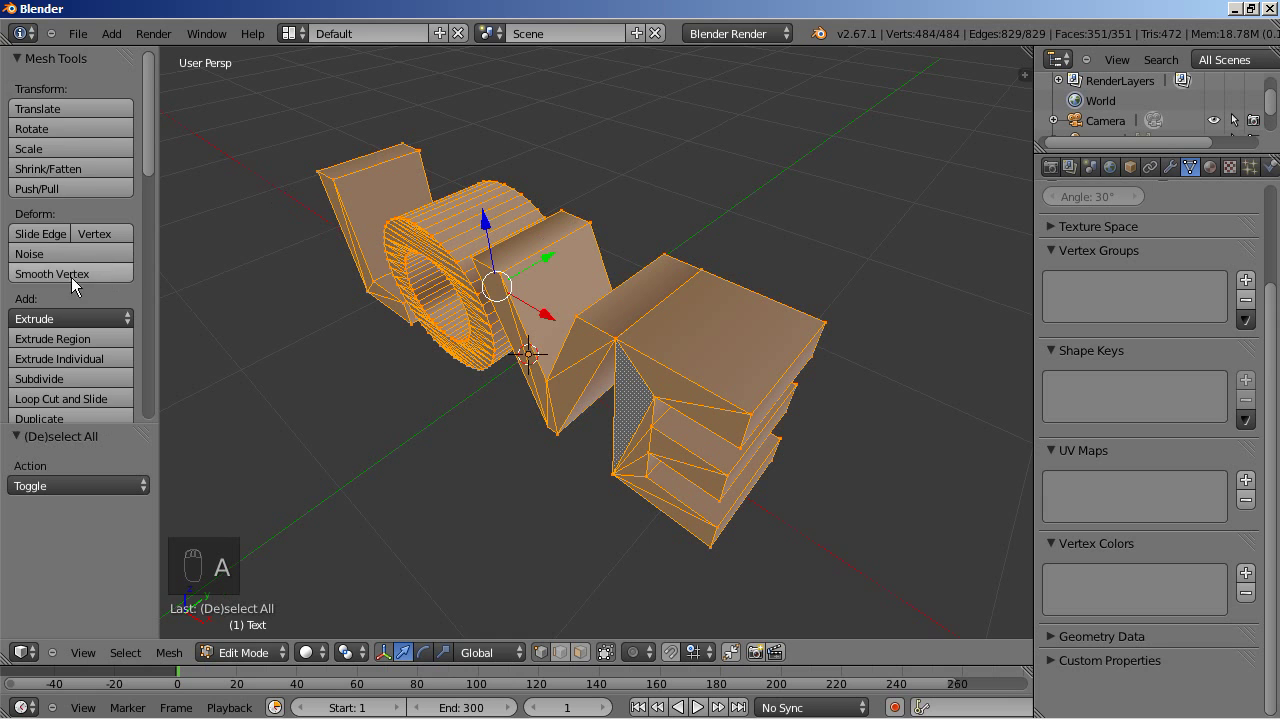
scroll(71, 277, down, 5)
scroll(71, 277, down, 2)
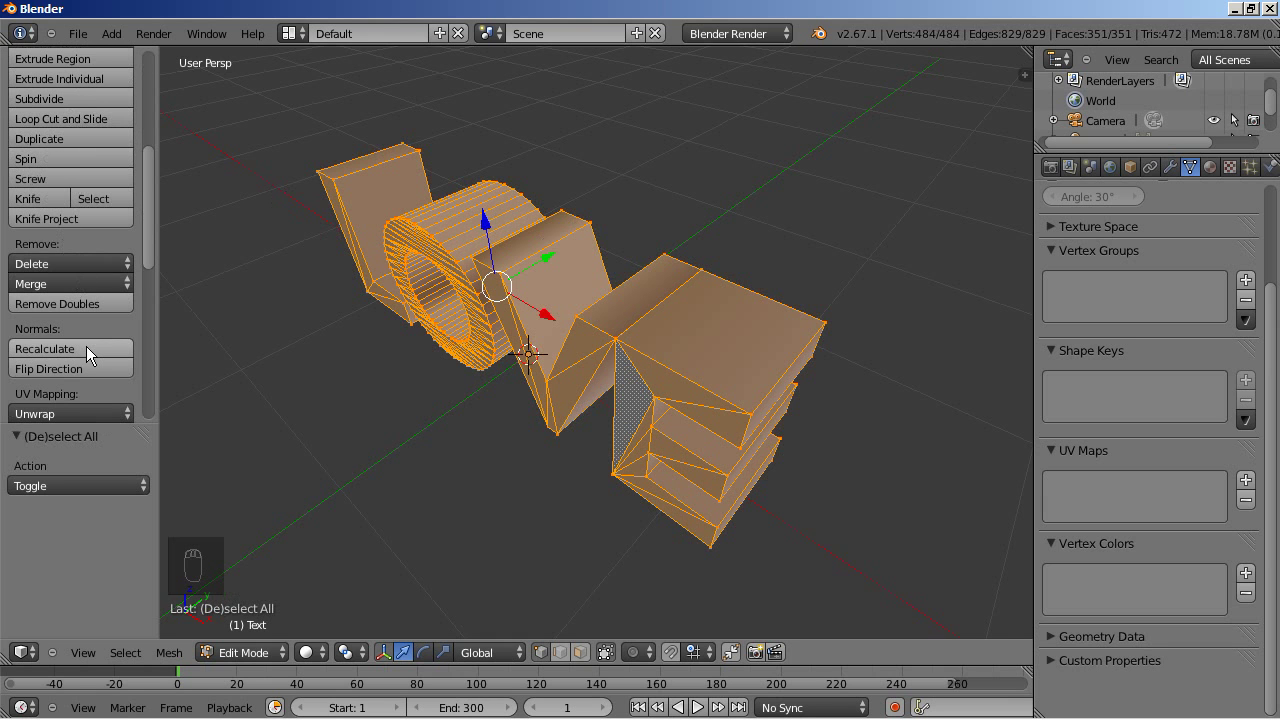
click(79, 303)
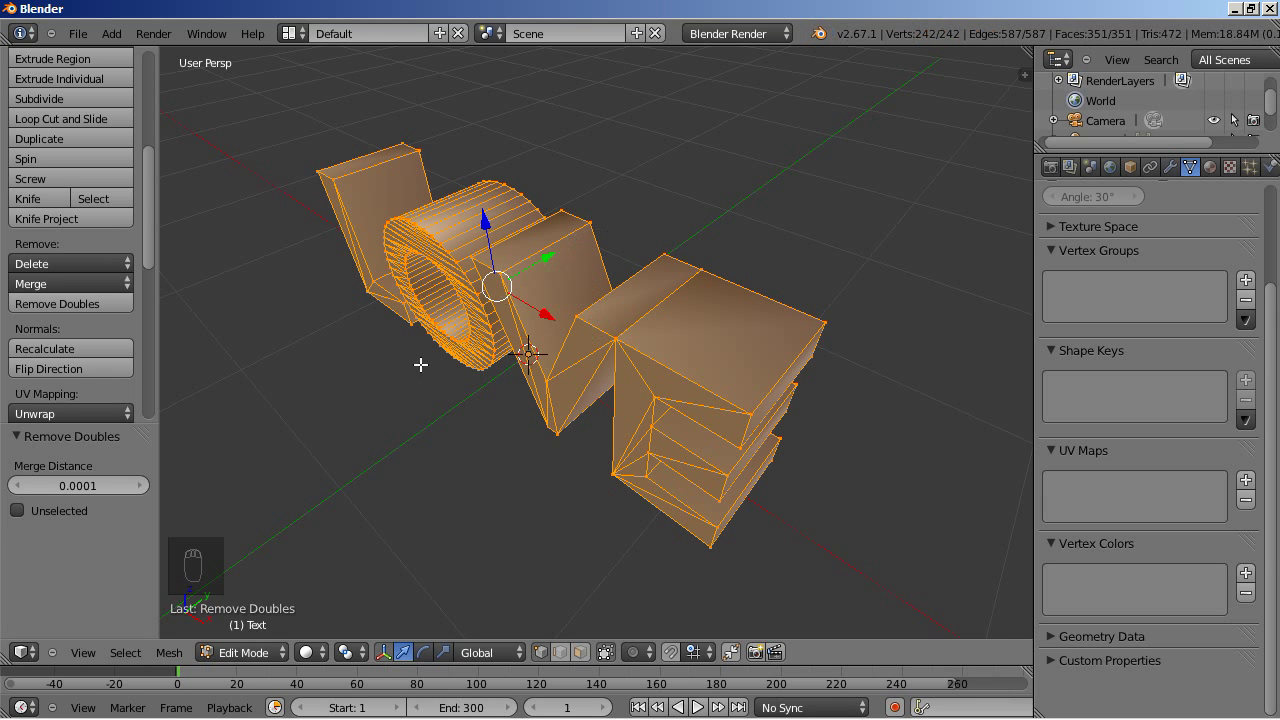
key(Tab)
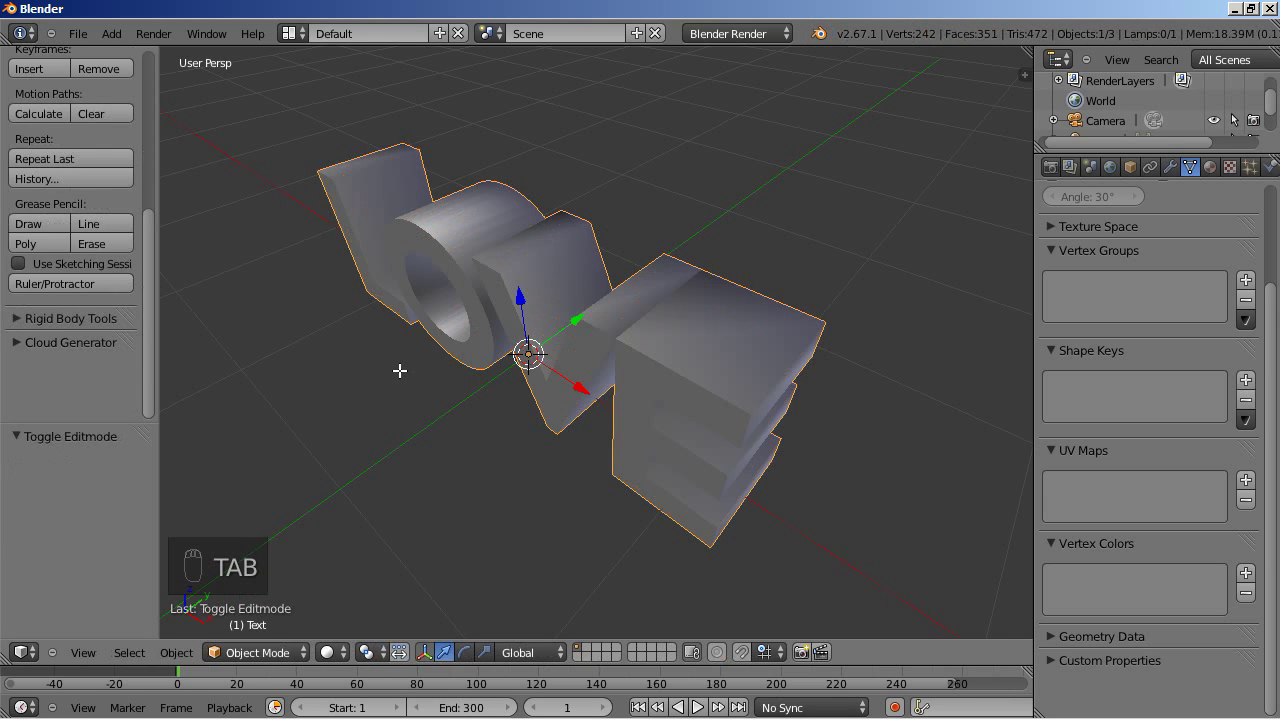
Step: Move the LOVE mesh up 1 unit along the global Z axis
middle_drag(374, 389, 430, 383)
middle_drag(677, 443, 531, 483)
key(g)
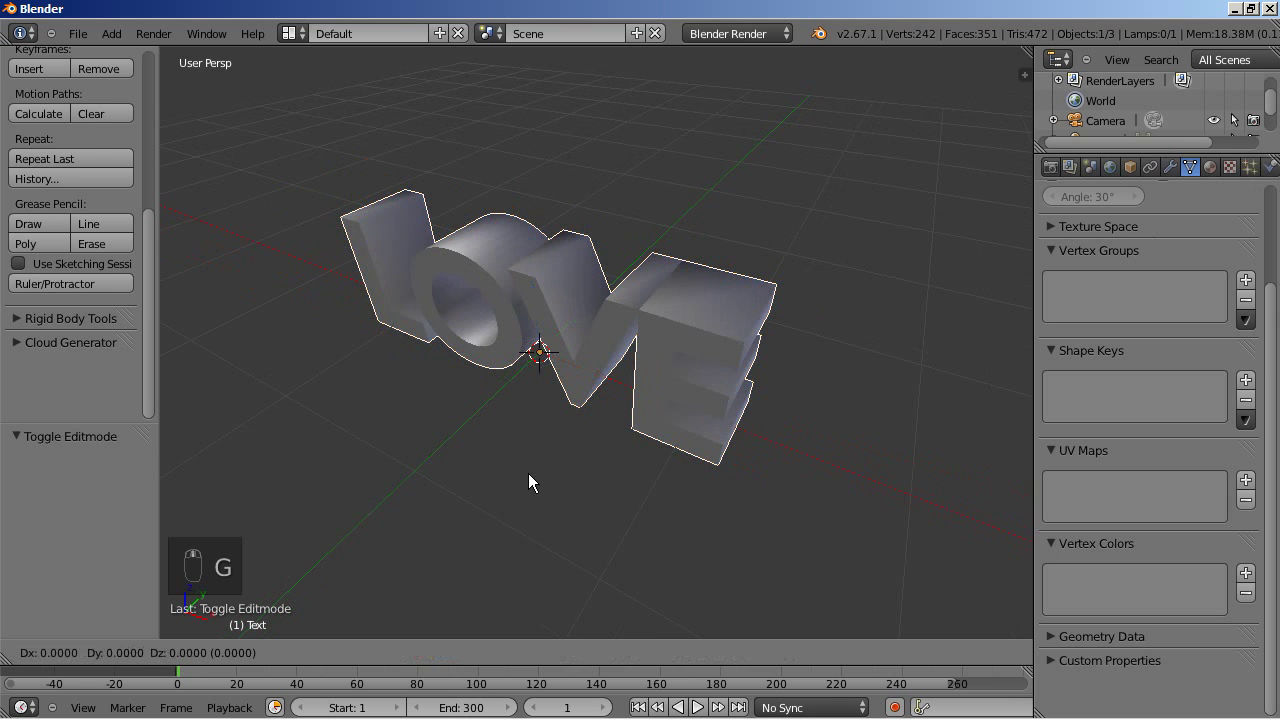
key(z)
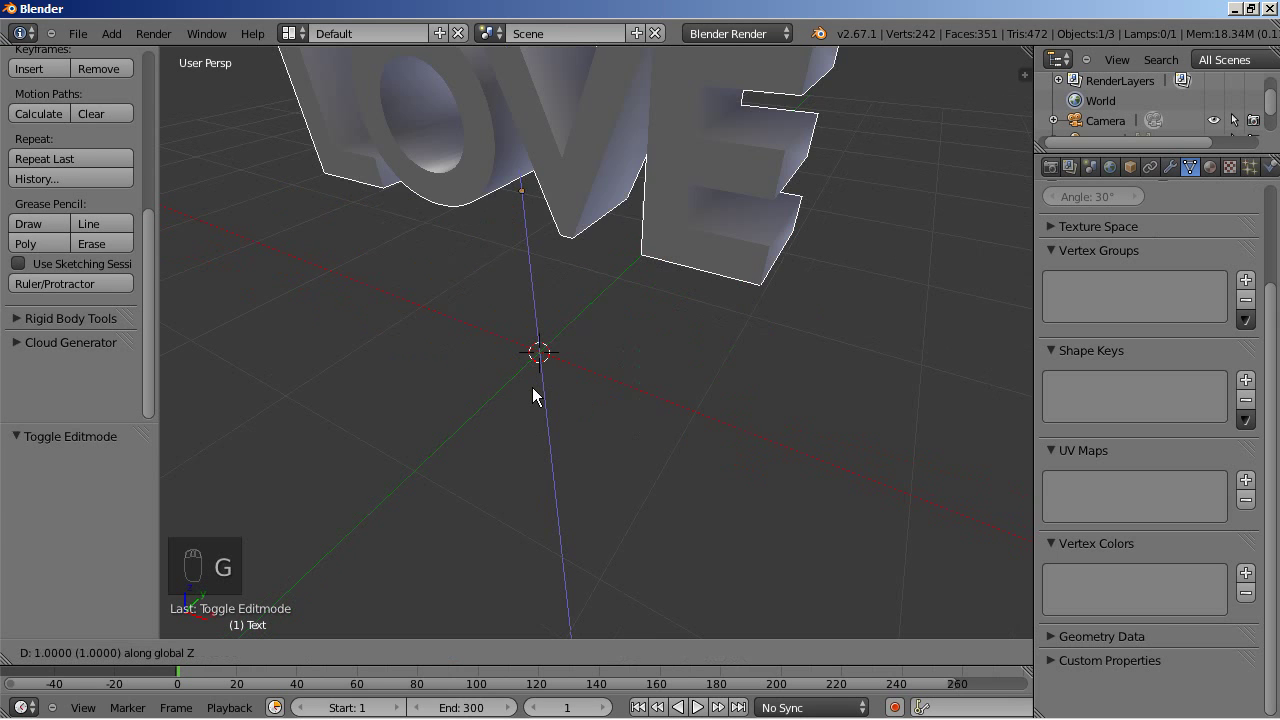
click(534, 394)
scroll(534, 394, down, 4)
scroll(534, 394, up, 2)
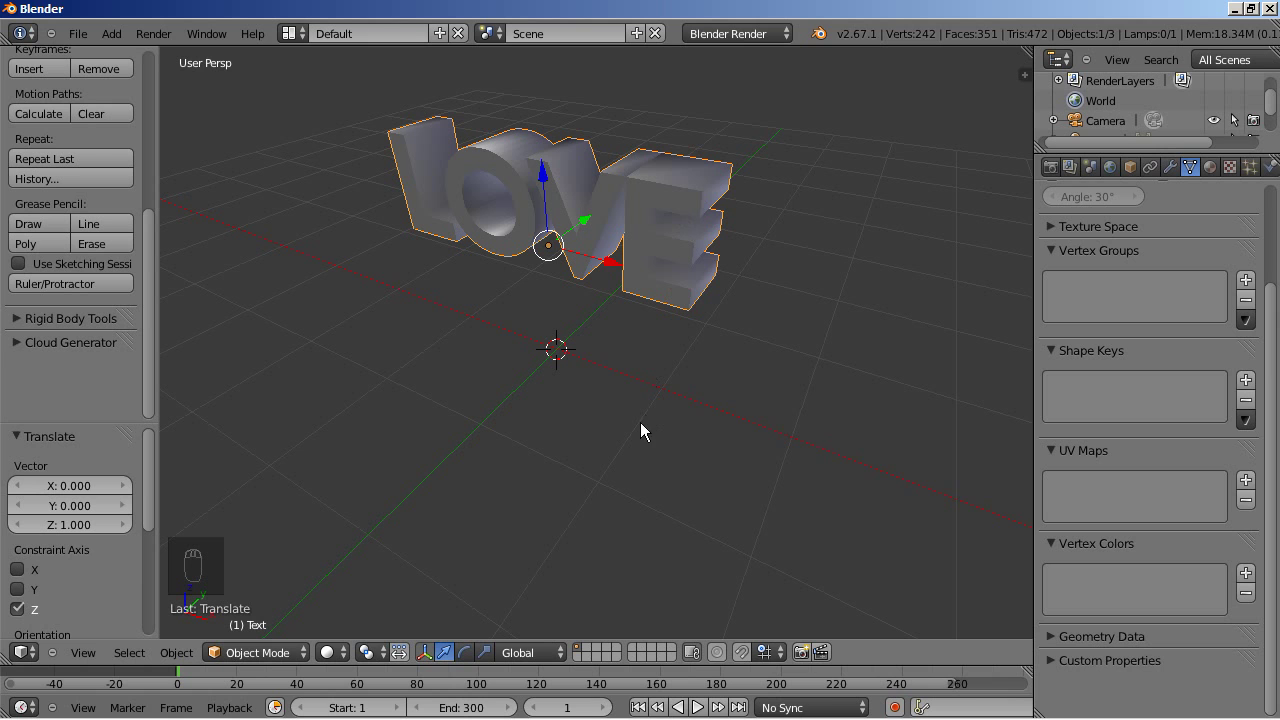
Step: Switch to an empty scene layer and add a cube mesh at the origin
click(587, 649)
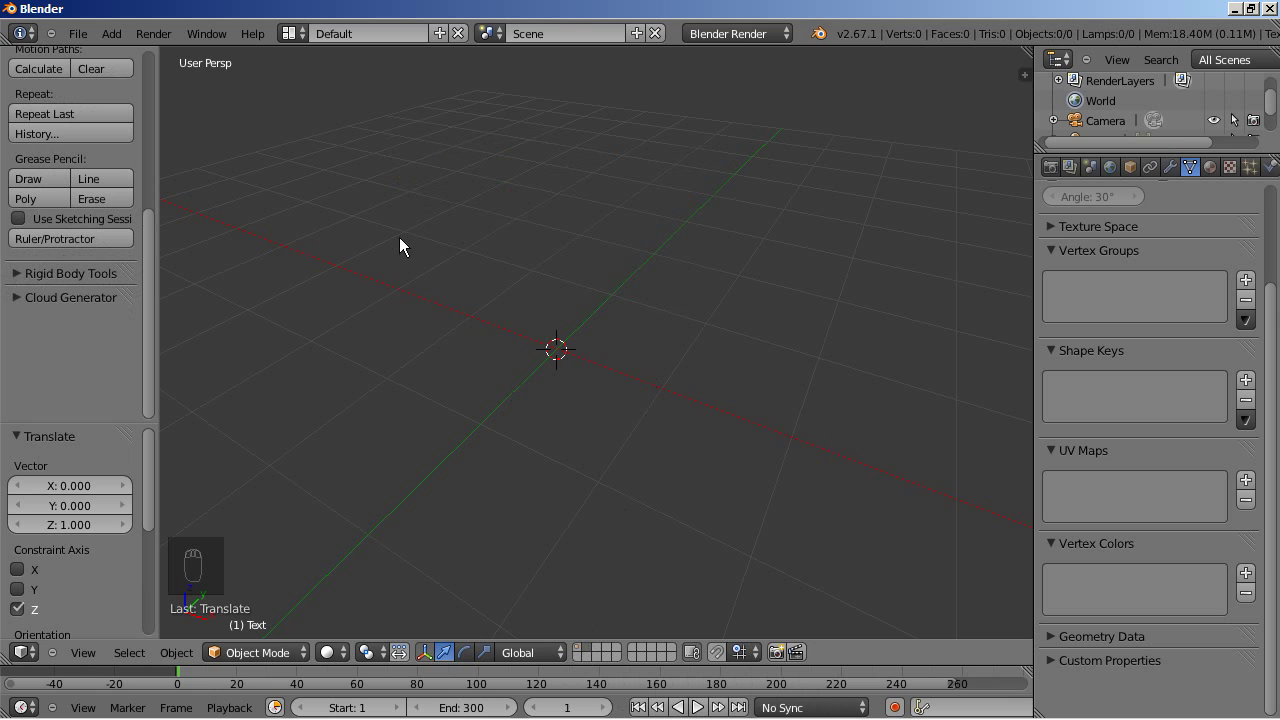
key(shift+a)
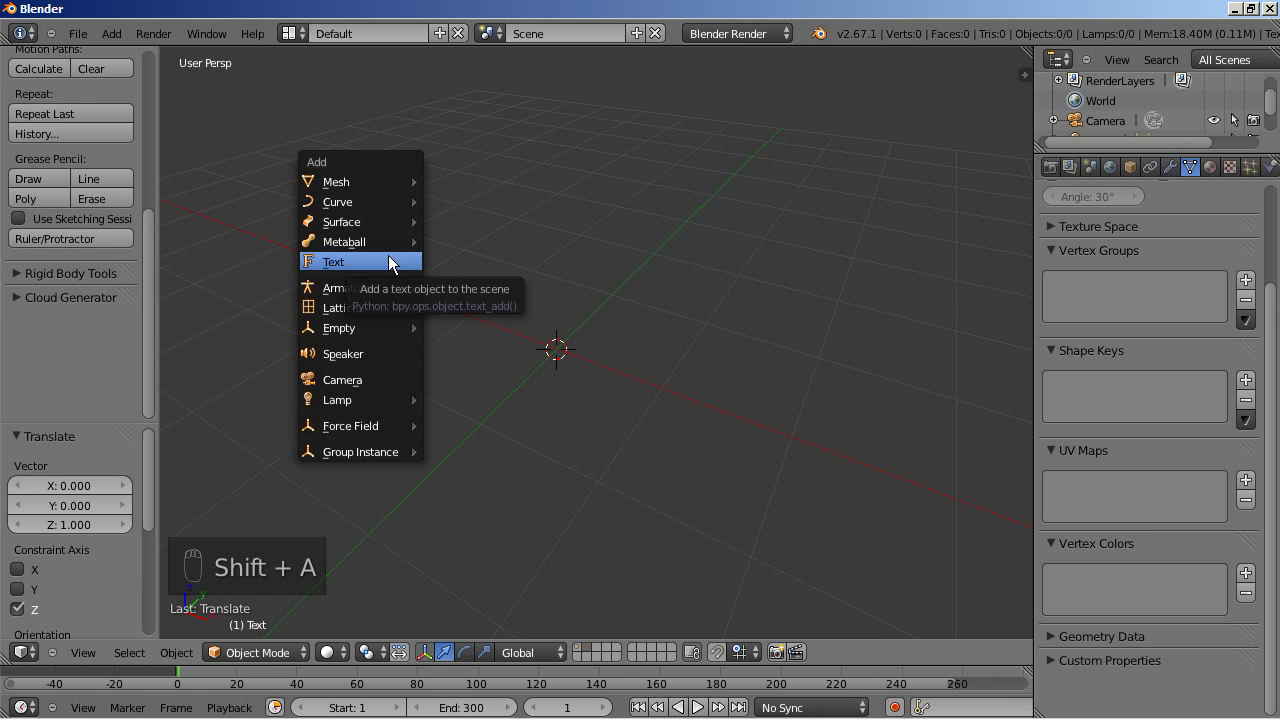
mouse_move(362, 182)
click(455, 201)
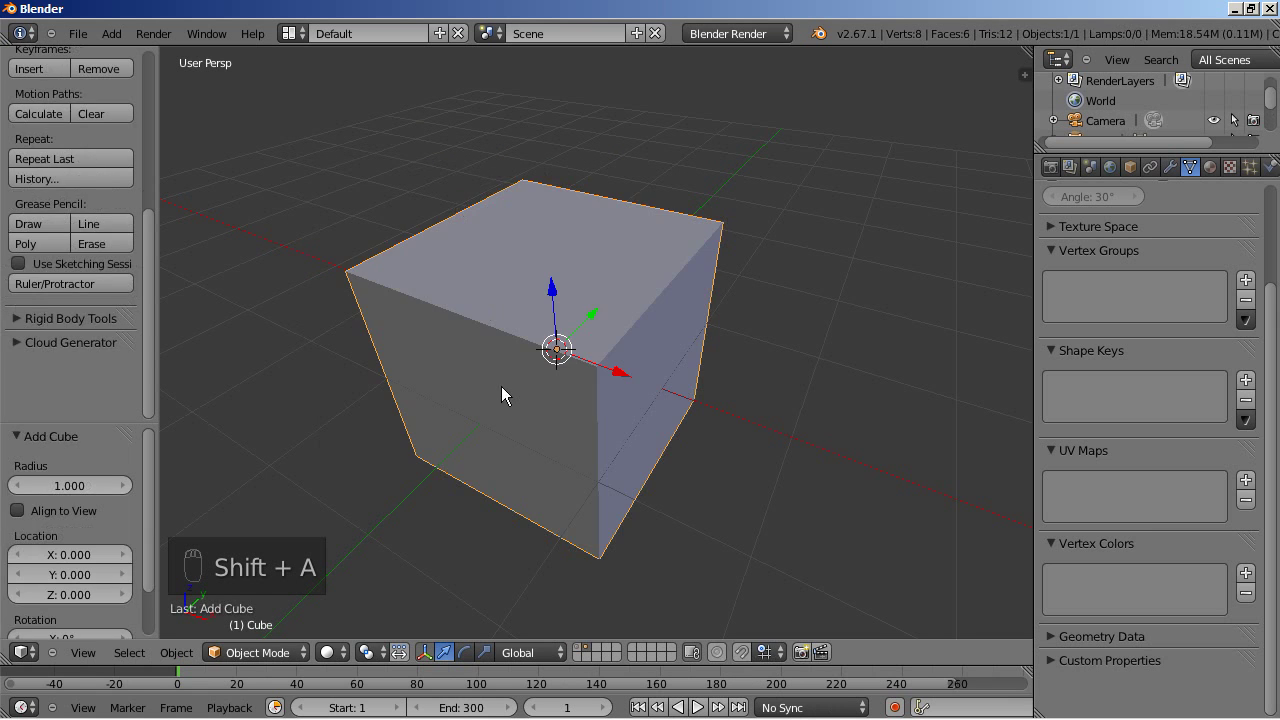
Step: Rename the new cube as Particle_One in the scene's object list
middle_drag(552, 374, 520, 379)
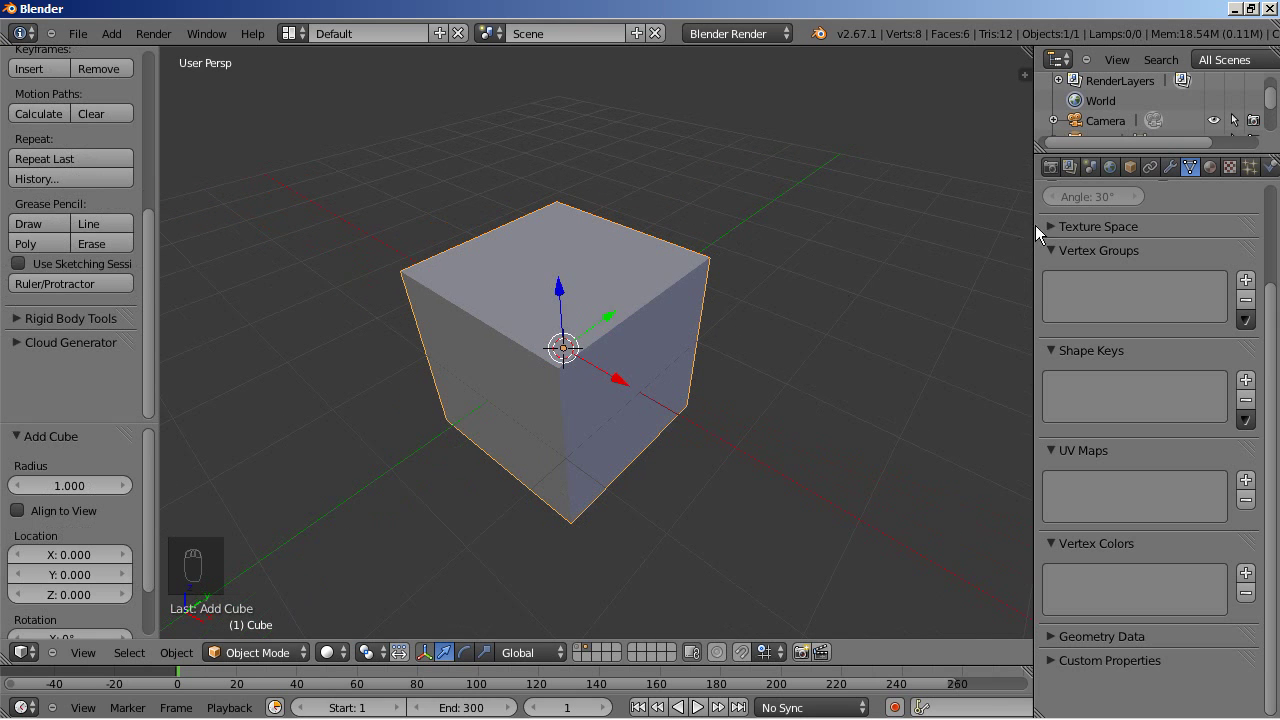
click(1171, 167)
drag(1122, 152, 1124, 210)
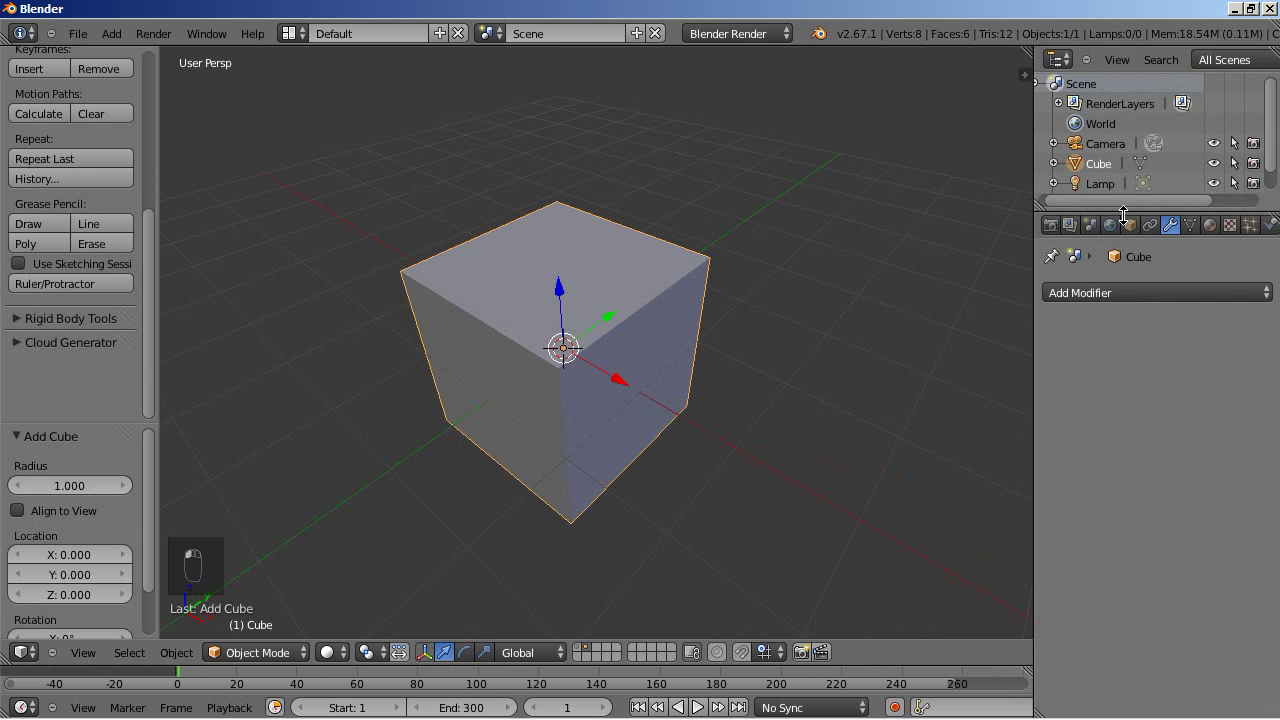
double_click(1100, 164)
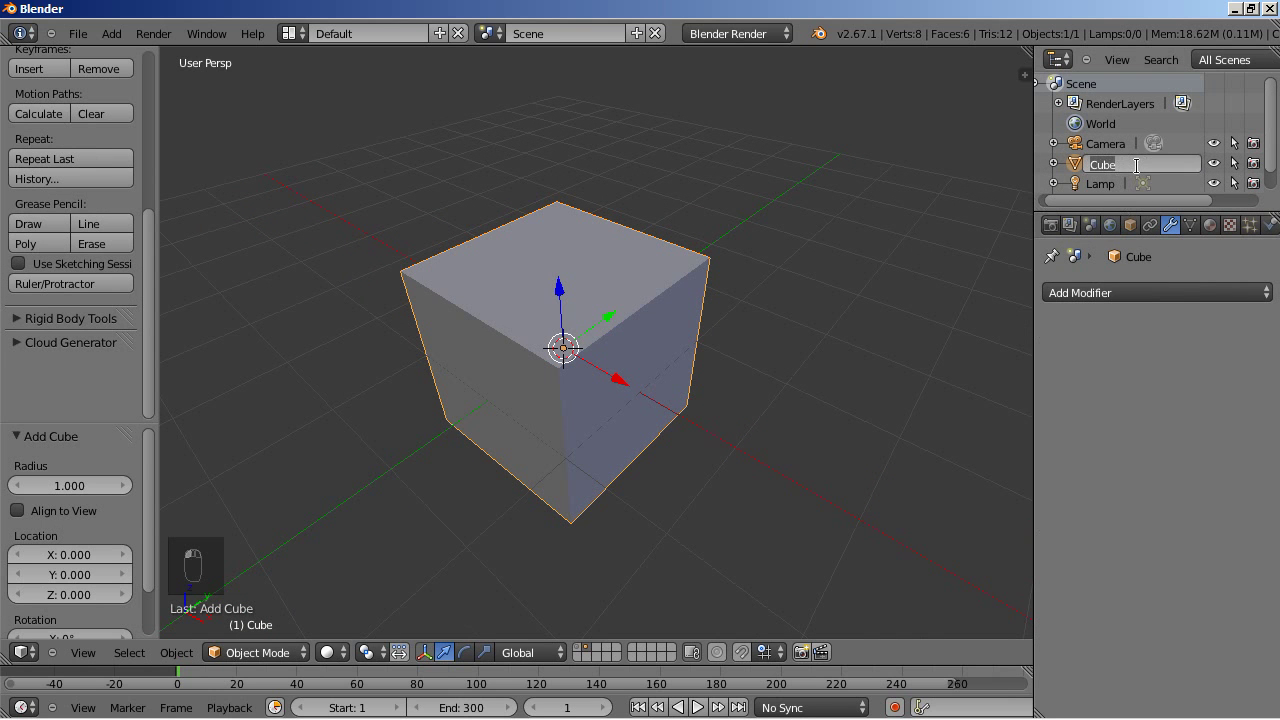
text(Particle_One)
key(Return)
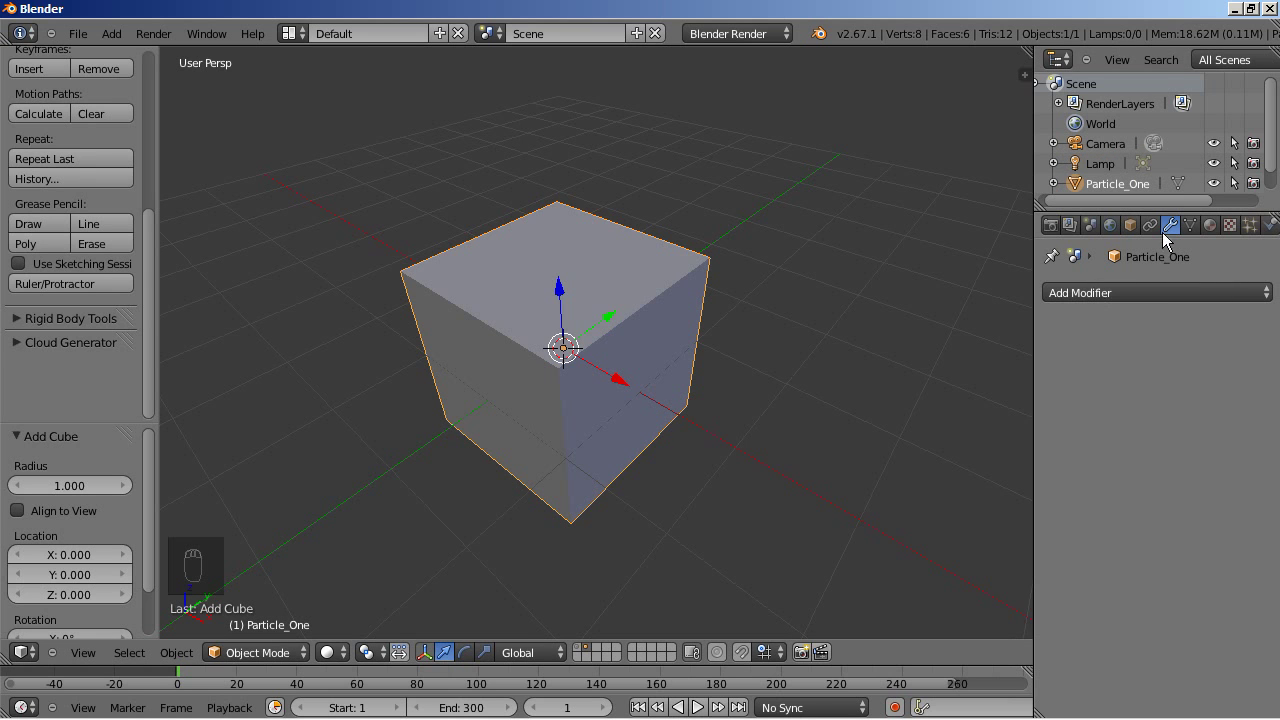
Step: Add a Bevel modifier with a width of 0.02 to Particle_One and apply it to the mesh
click(1172, 292)
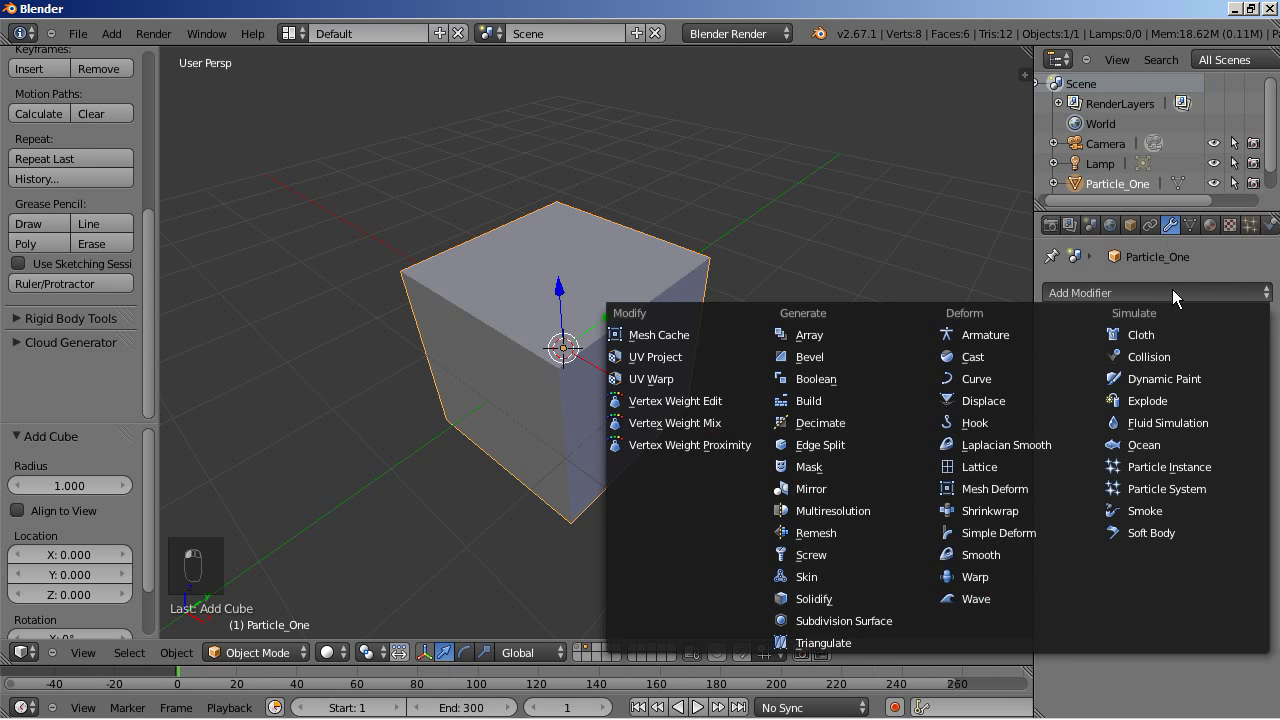
click(786, 358)
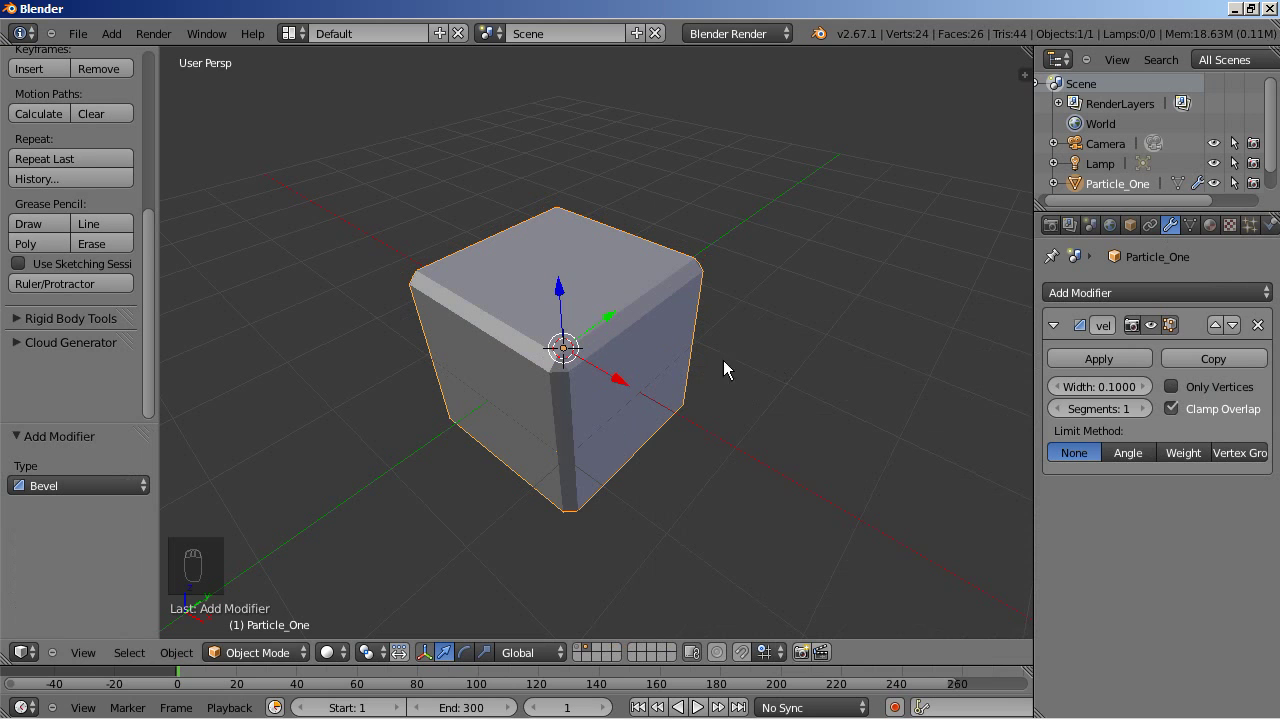
click(1111, 389)
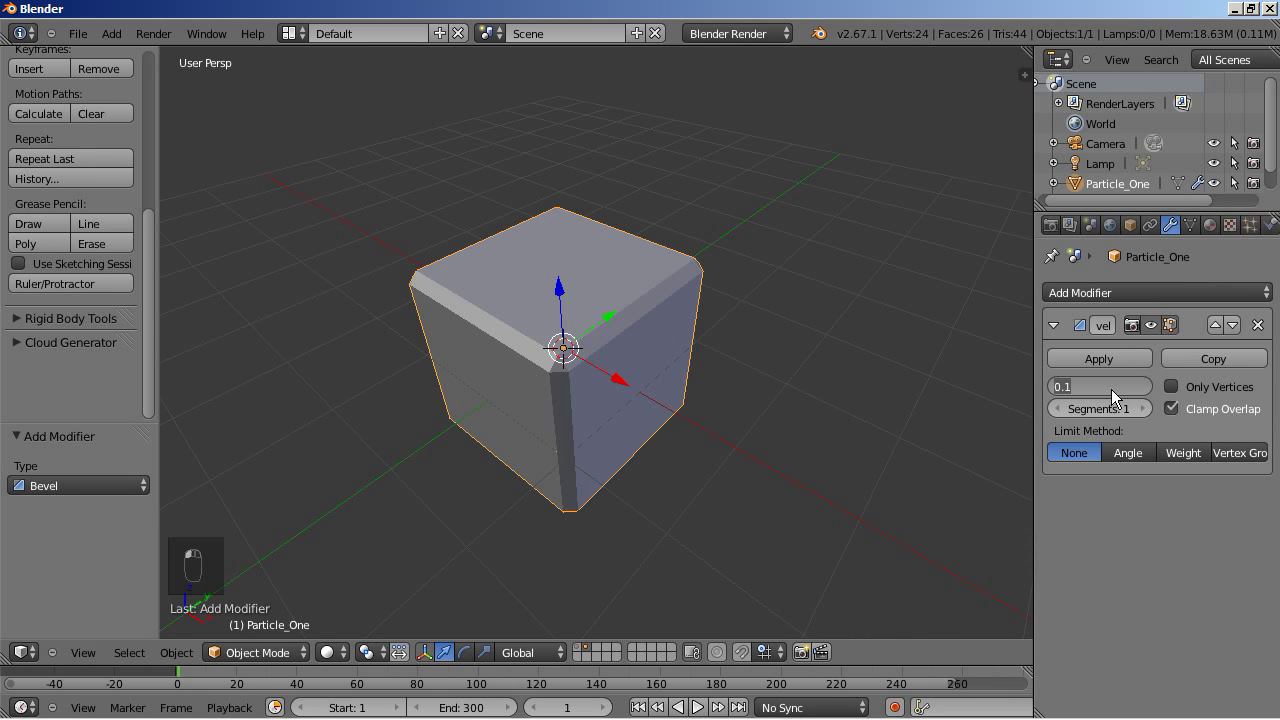
text(0.02)
key(Return)
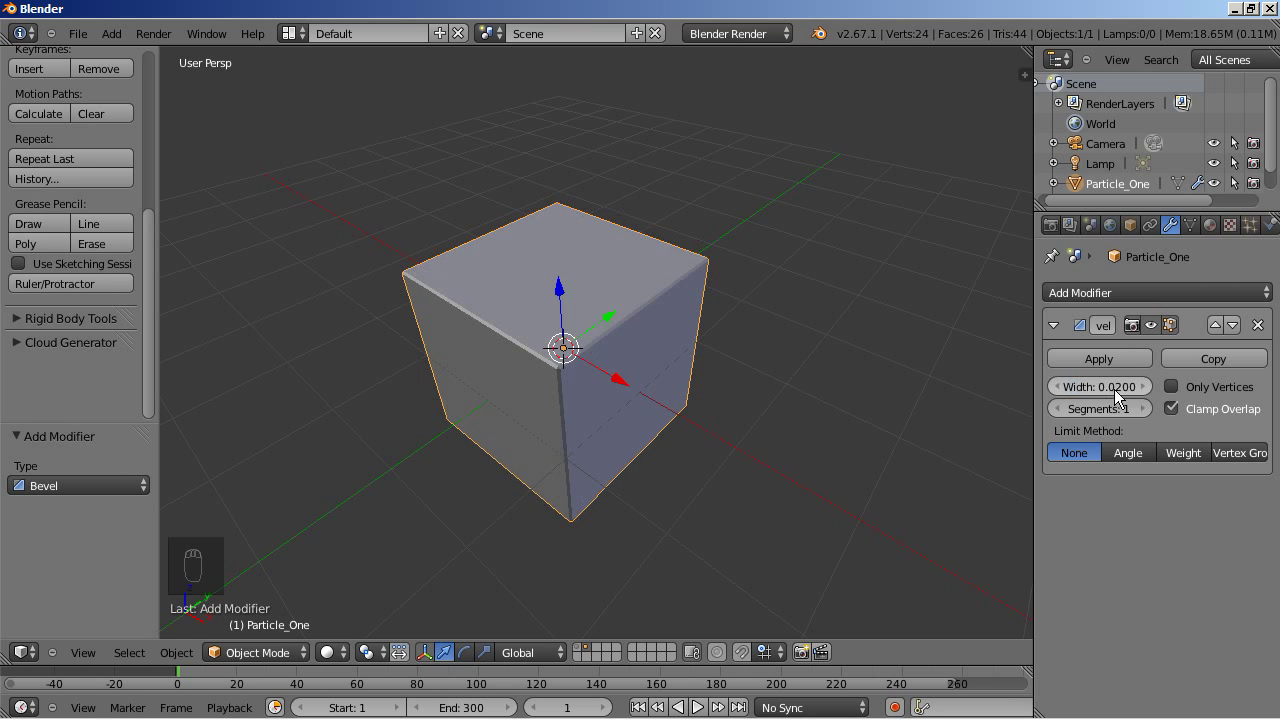
scroll(570, 381, up, 3)
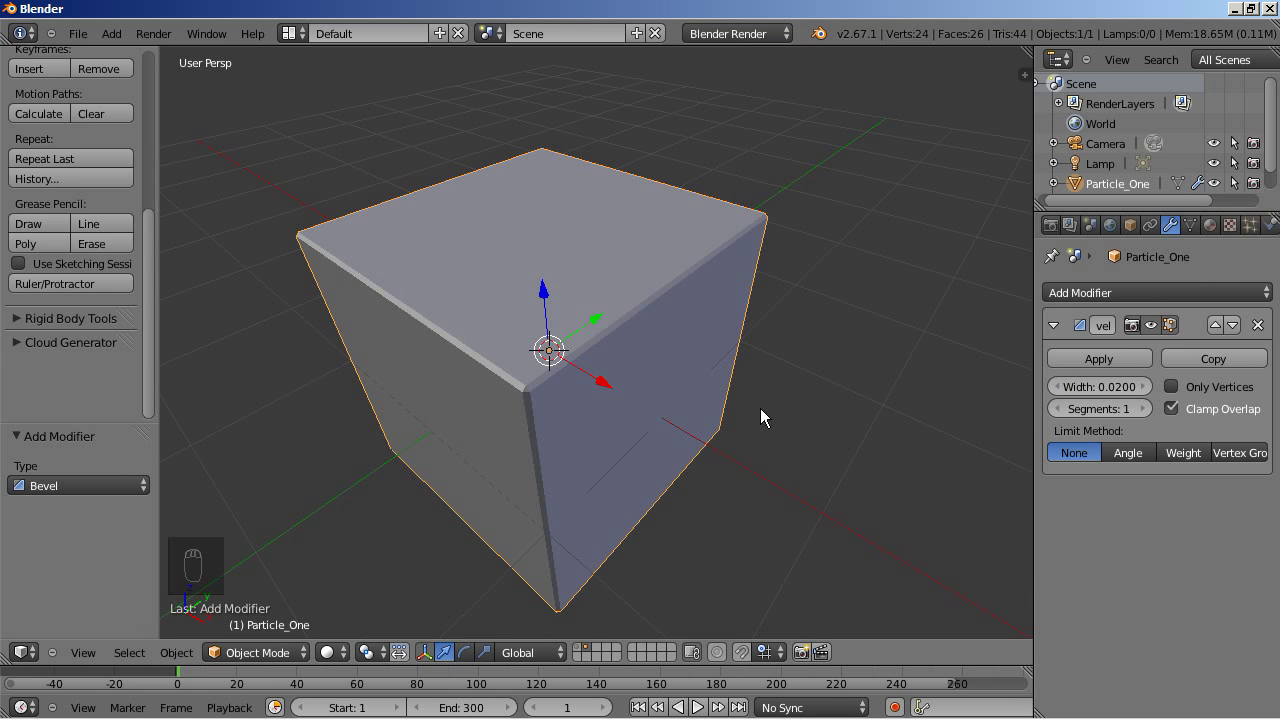
scroll(745, 380, down, 2)
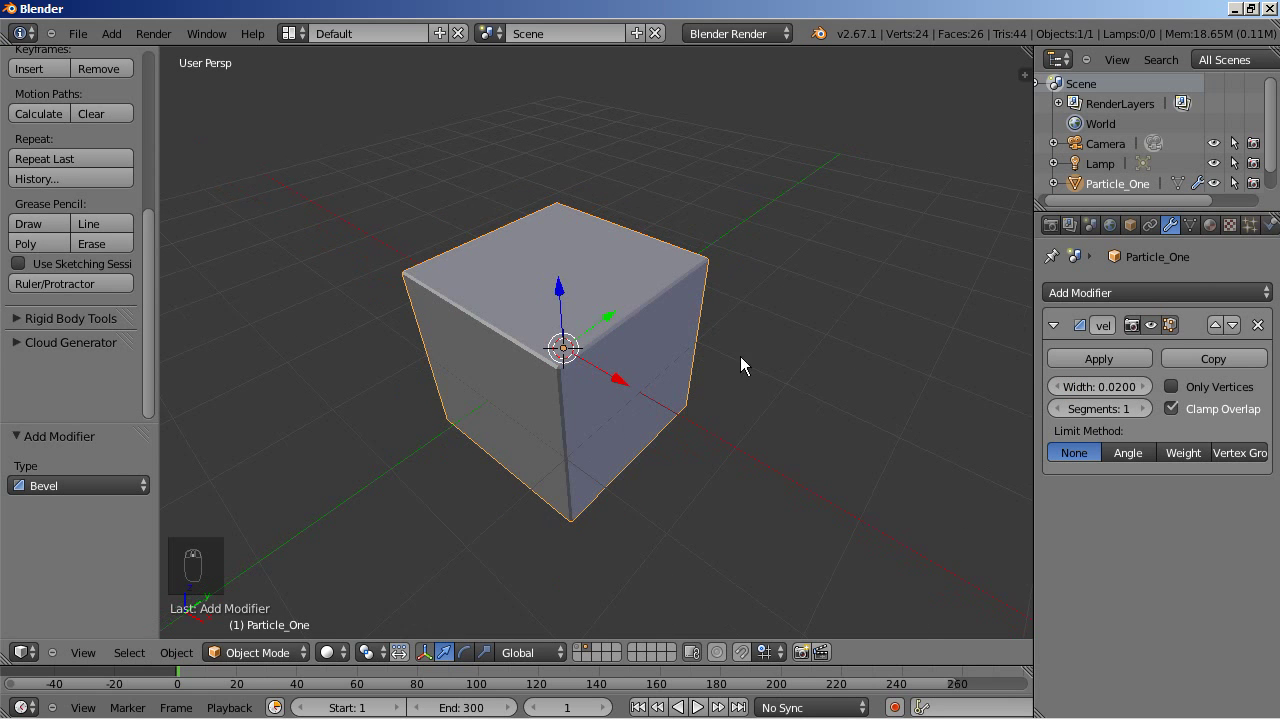
click(1083, 362)
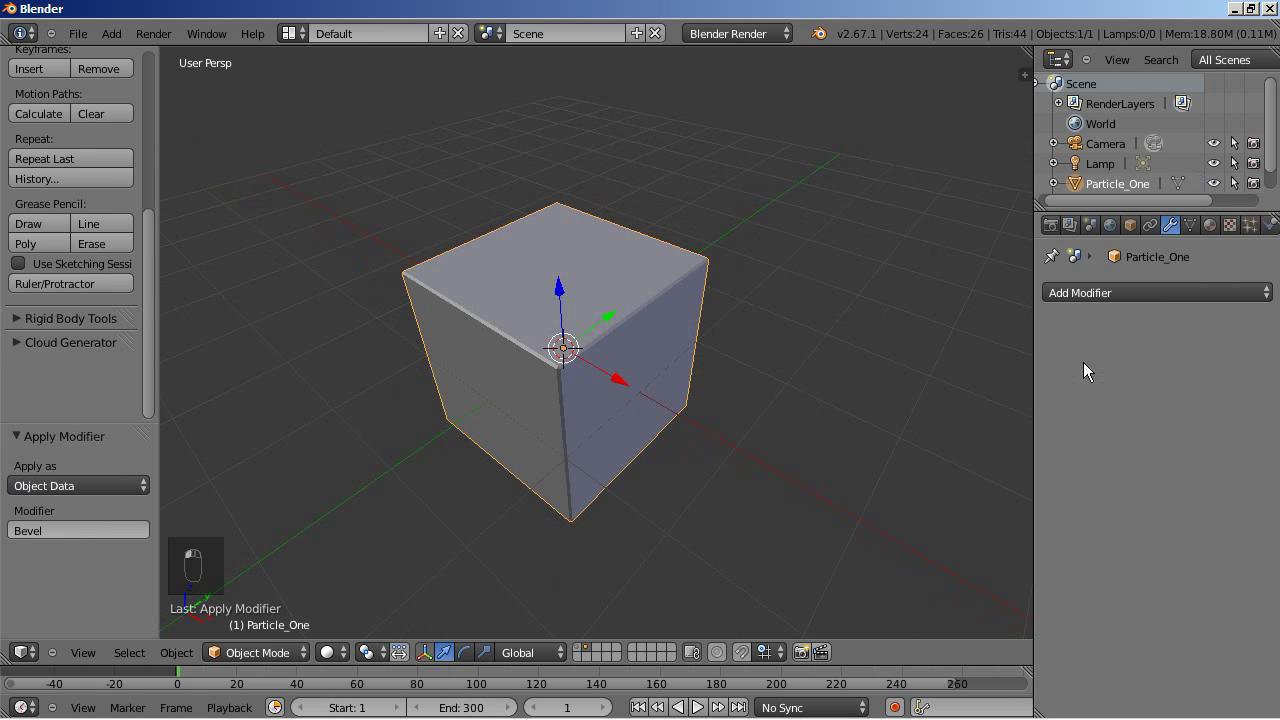
Step: Create a new material named One on the Particle_One cube
middle_drag(531, 400, 560, 405)
scroll(558, 403, down, 1)
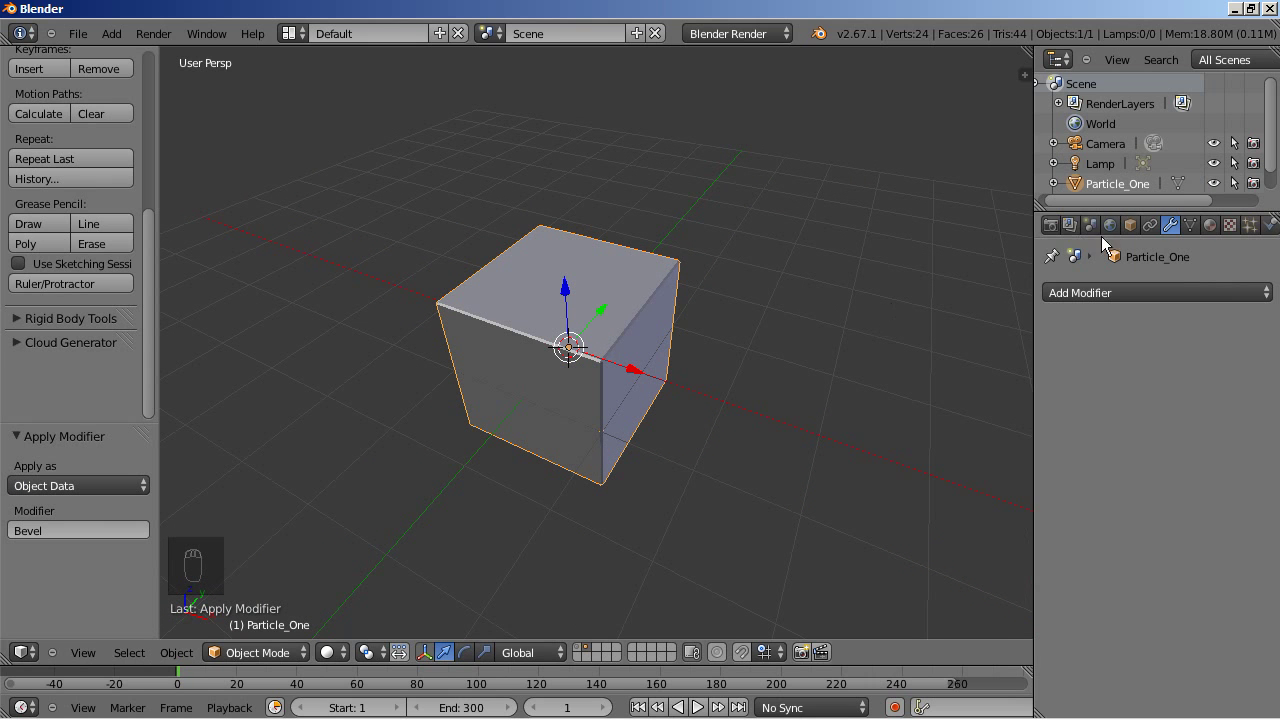
click(1209, 224)
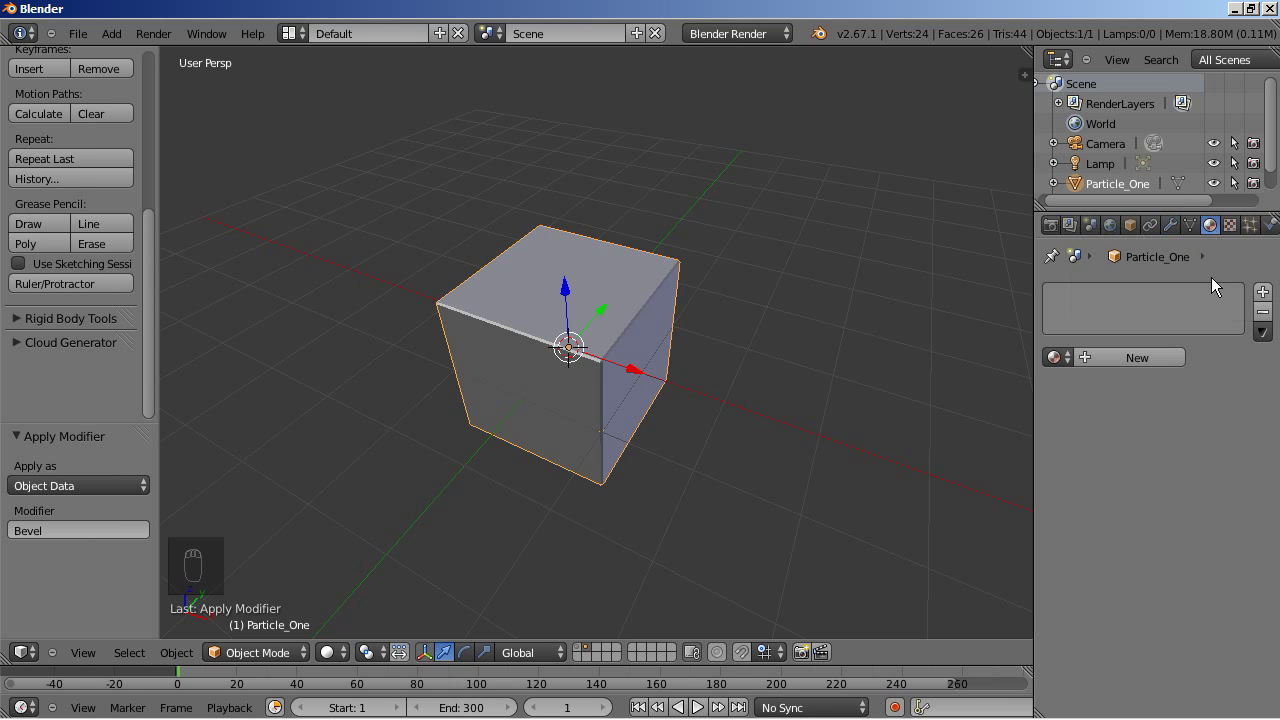
click(1146, 359)
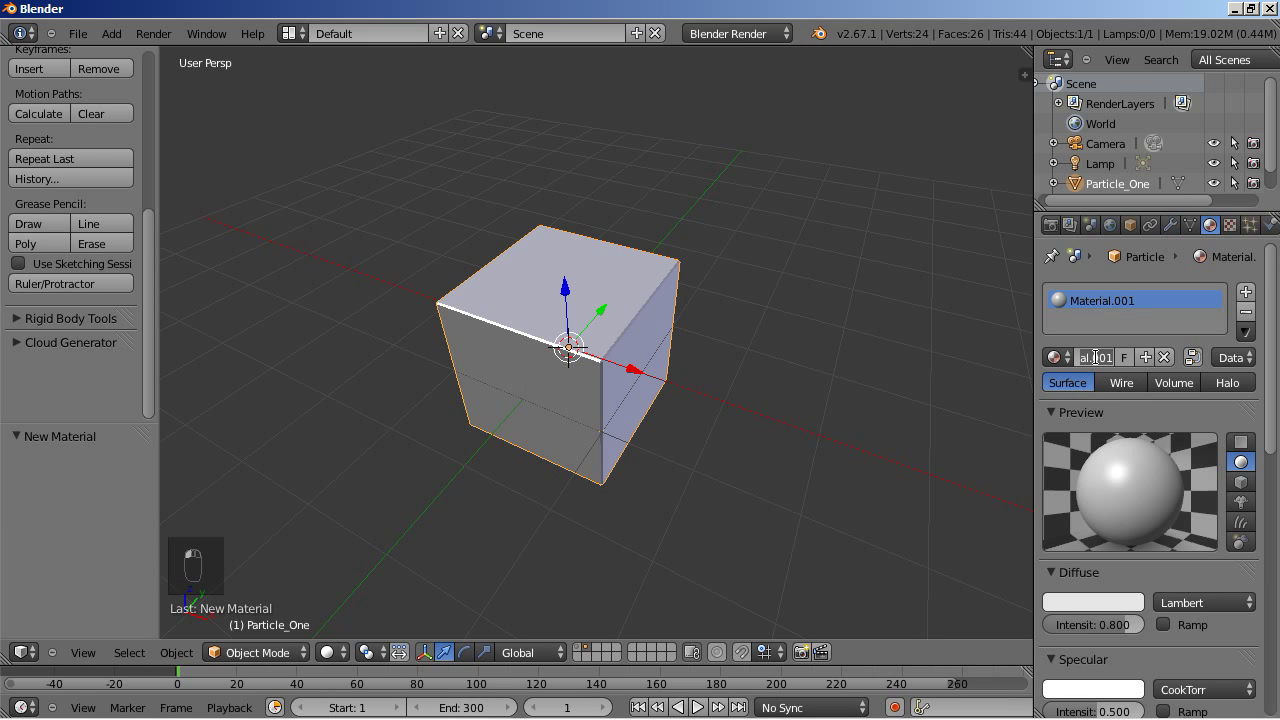
text(Ori)
text(e)
key(Return)
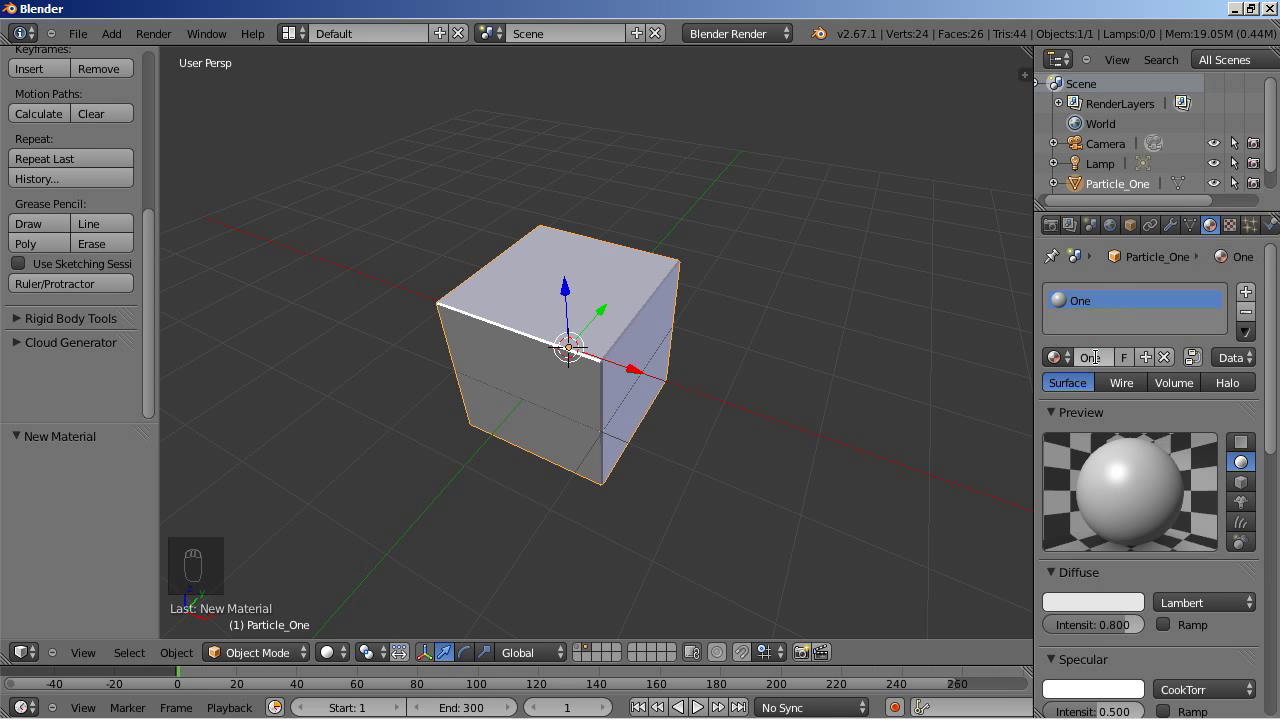
Step: Set the diffuse color of material One to magenta with RGB values 0.800, 0.000 and 0.280
click(1056, 602)
mouse_move(1039, 411)
mouse_down()
mouse_move(1029, 484)
mouse_move(1073, 503)
mouse_up()
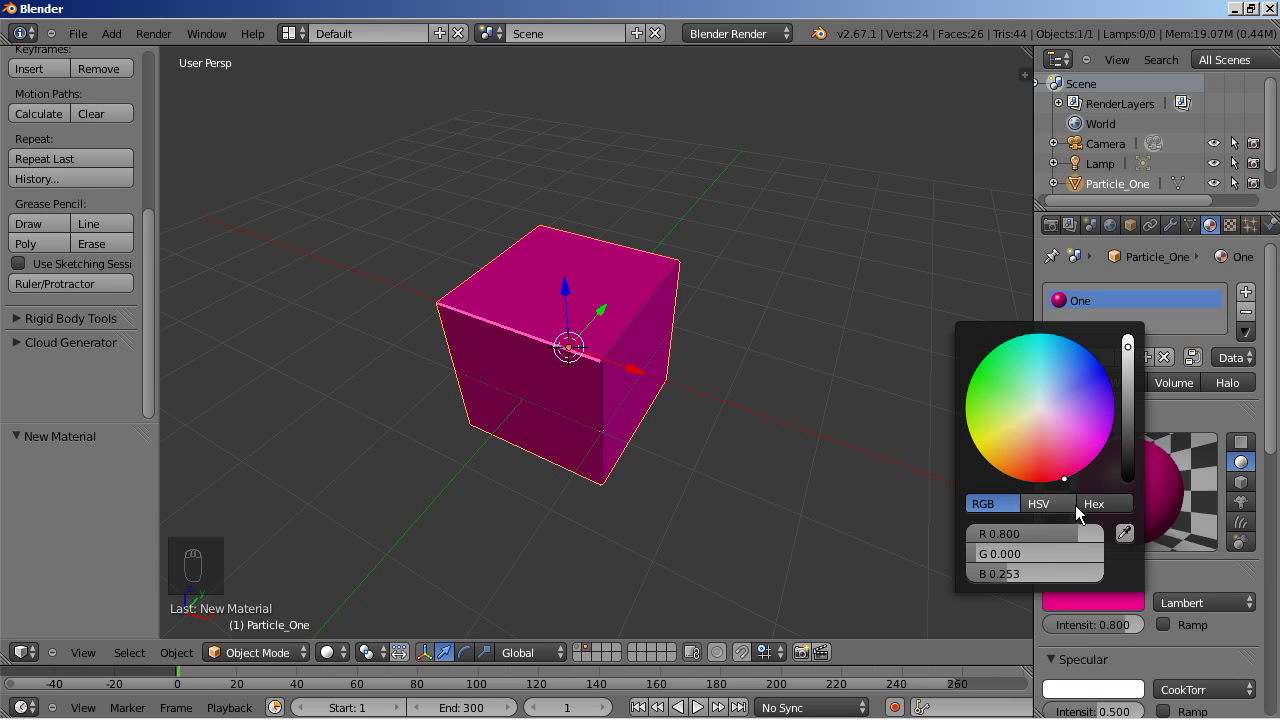
click(1034, 576)
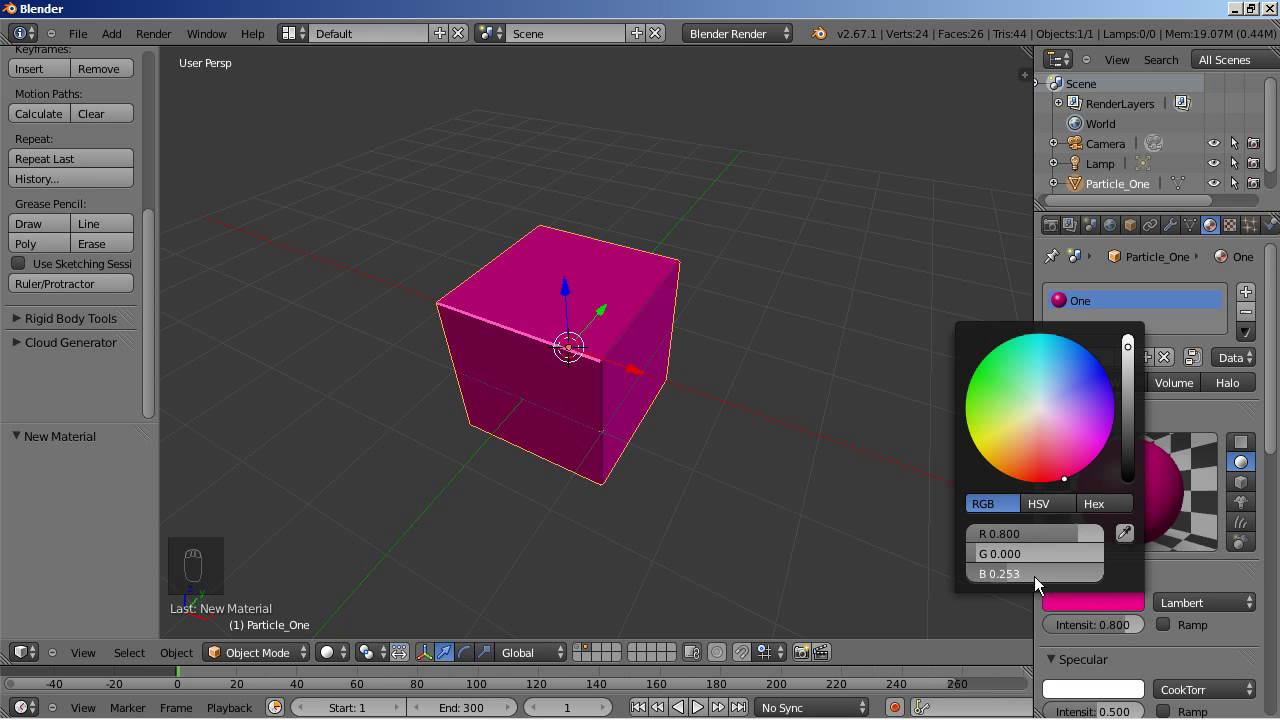
key(BackSpace)
key(Return)
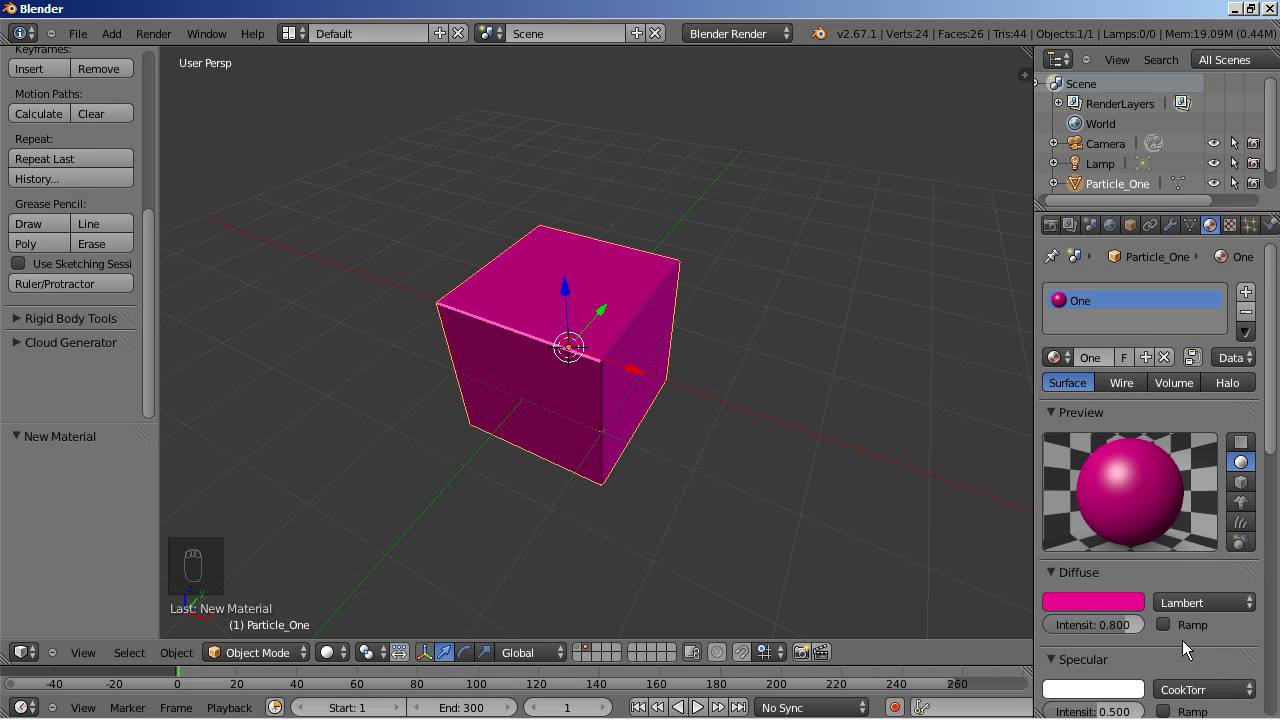
Step: Set the specular intensity of material One to 0.05
scroll(1179, 639, down, 1)
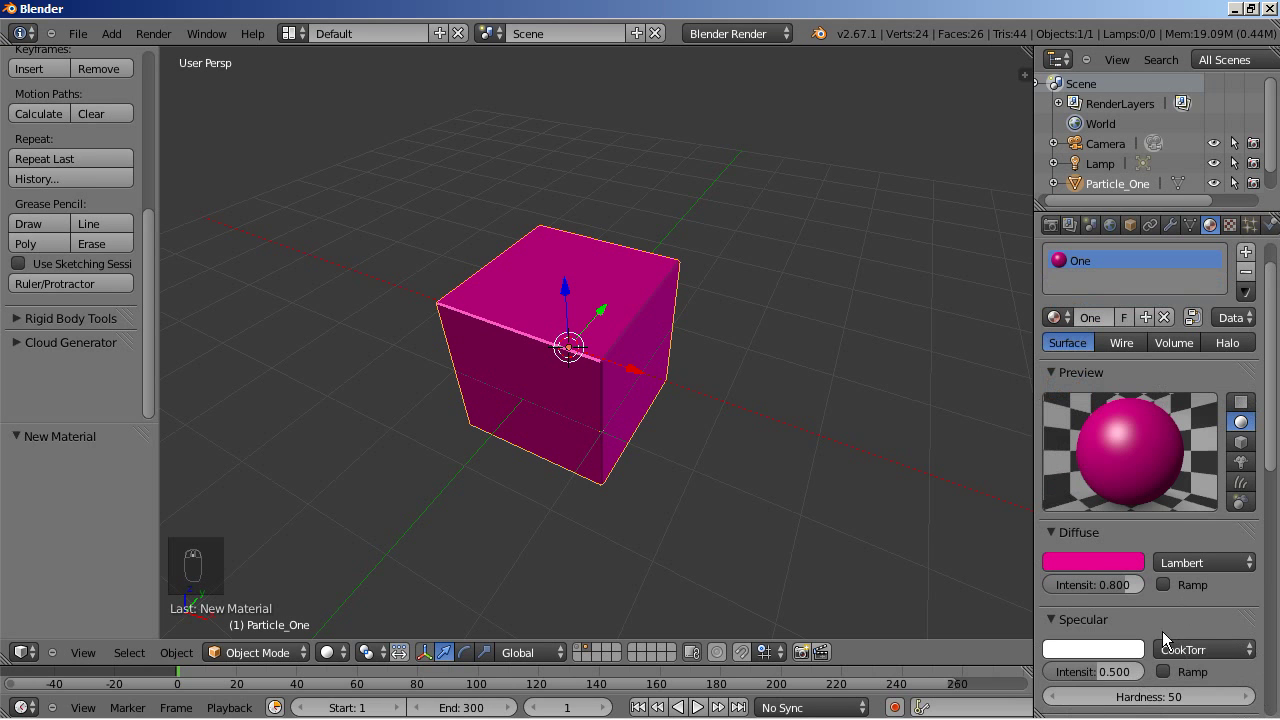
click(1094, 673)
text(0.05)
key(Return)
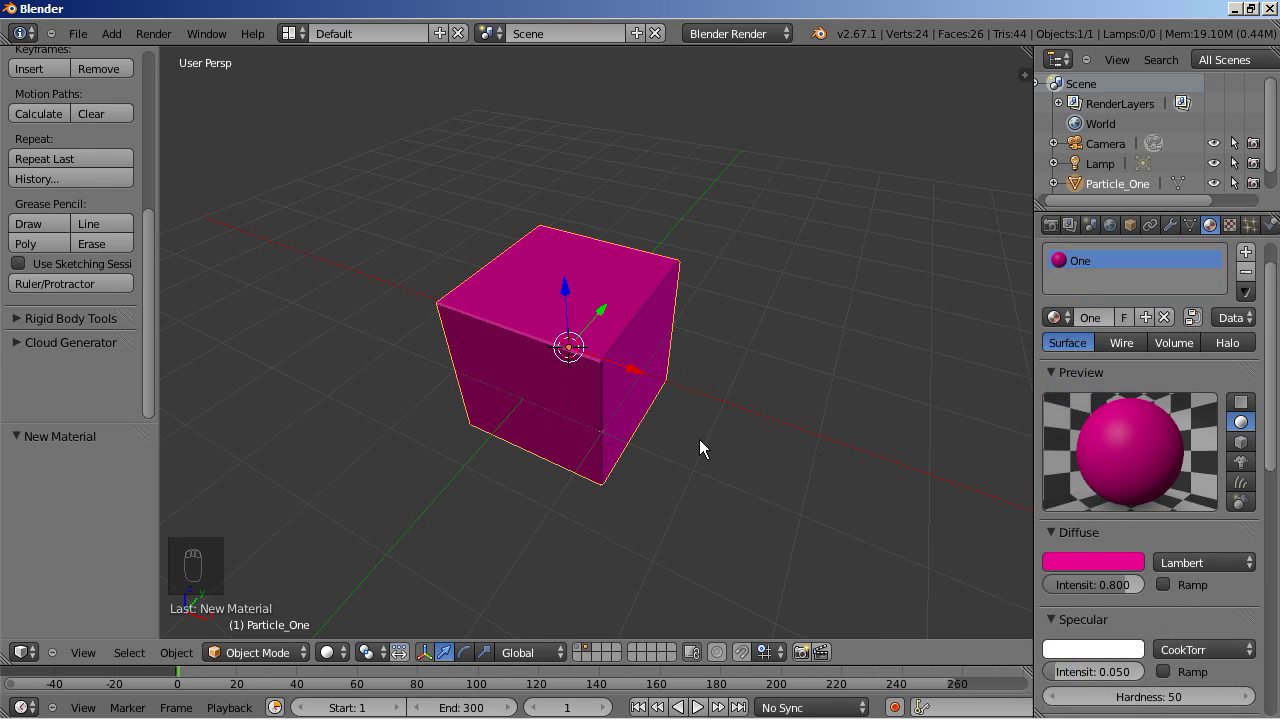
Step: Duplicate the Particle_One cube and place the copy 3 units along the global X axis
scroll(699, 439, down, 1)
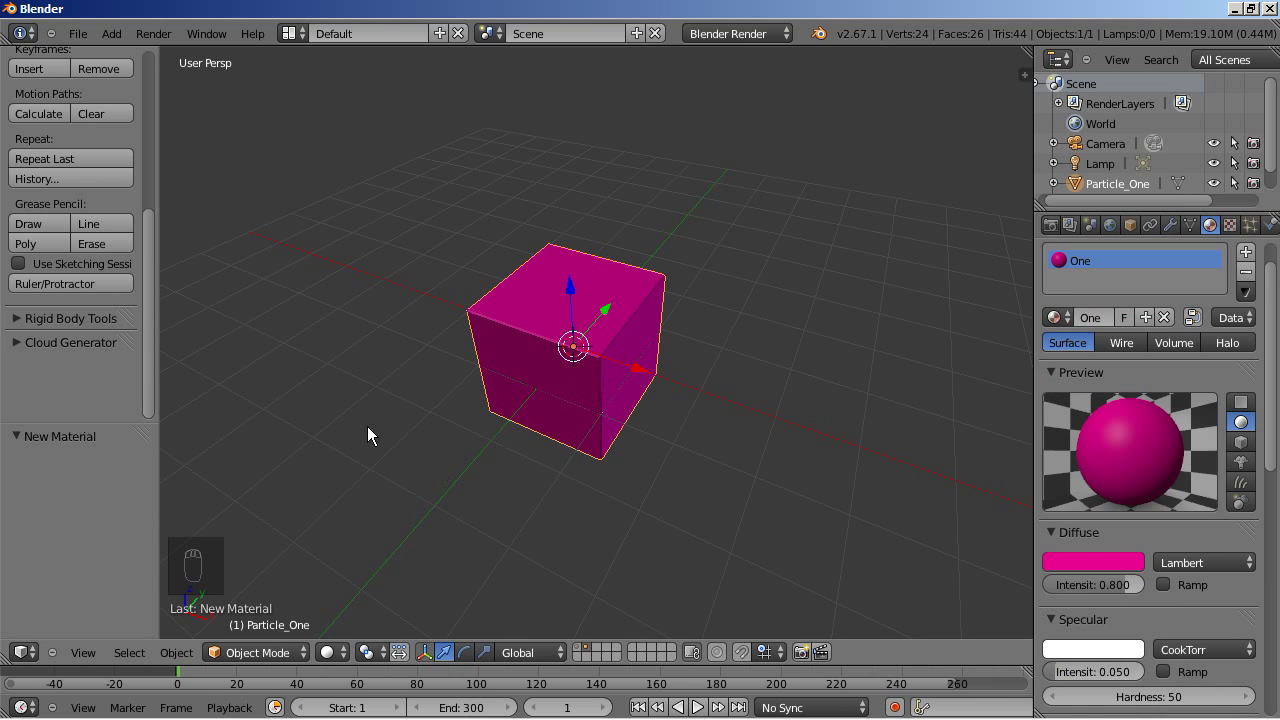
key(shift+d)
key(x)
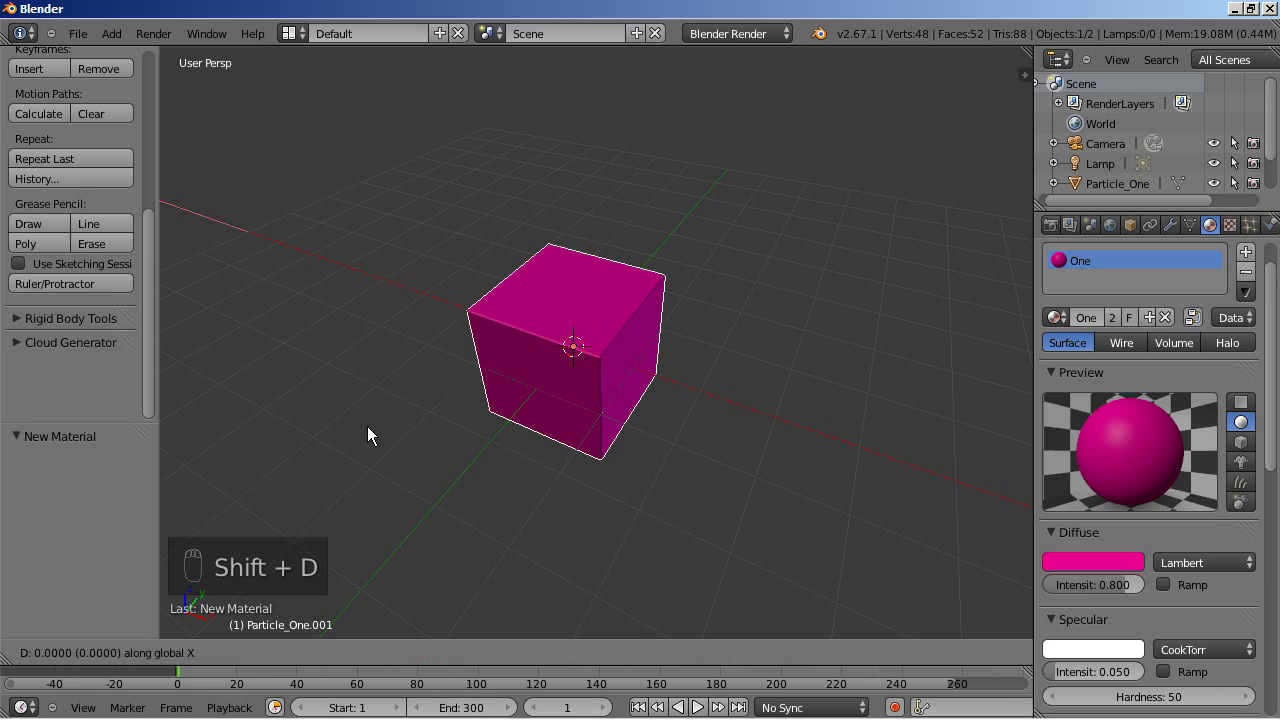
click(565, 443)
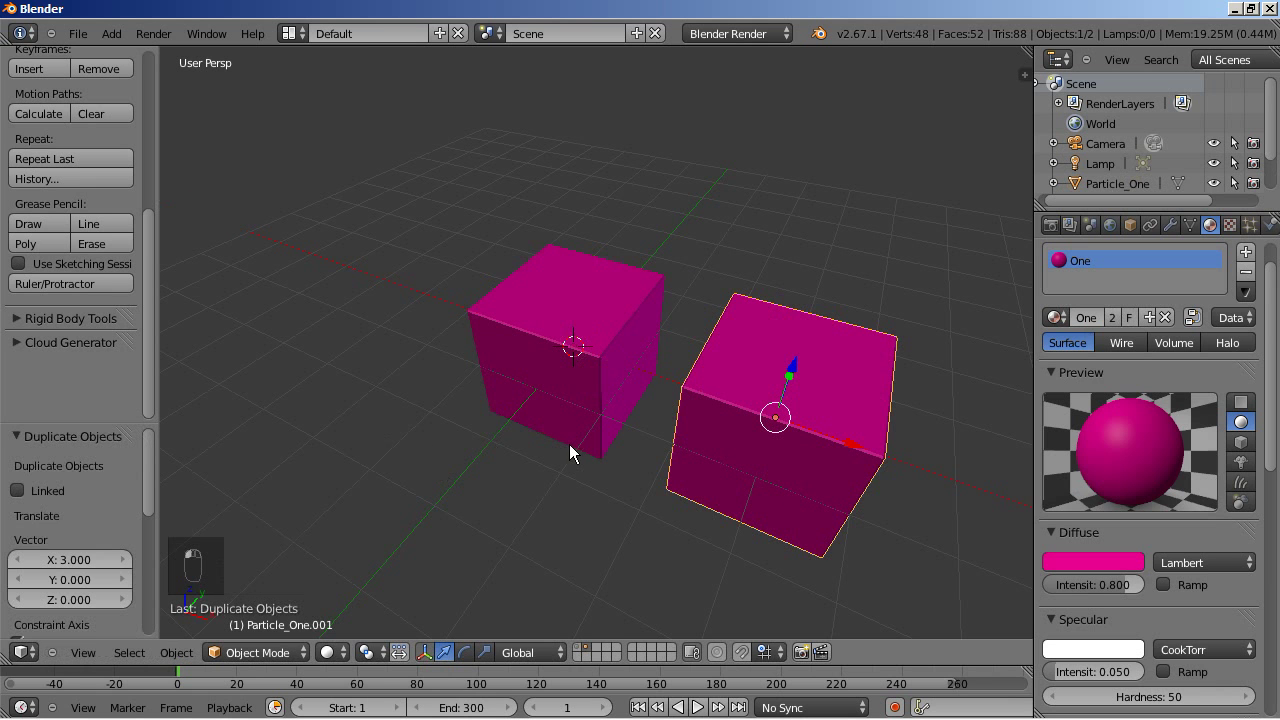
Step: Rename the duplicated cube as Particle_Two in the scene's object list
middle_drag(659, 444, 619, 380)
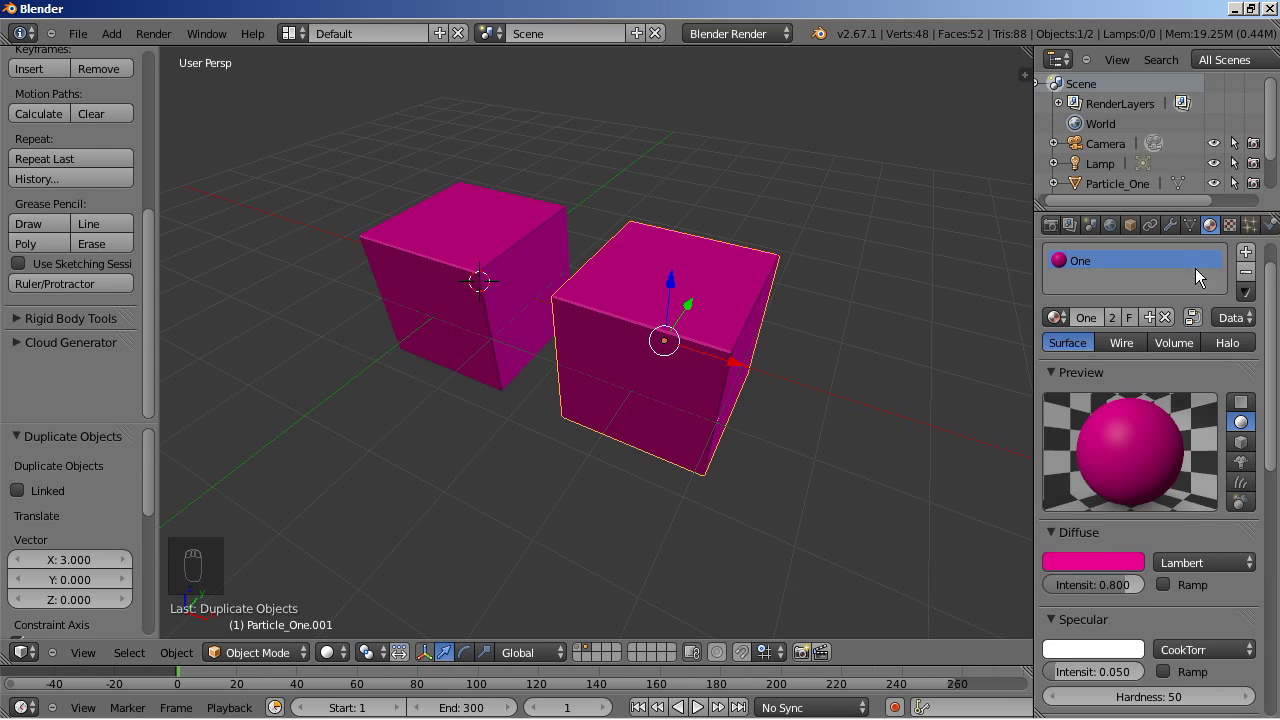
drag(1178, 210, 1177, 246)
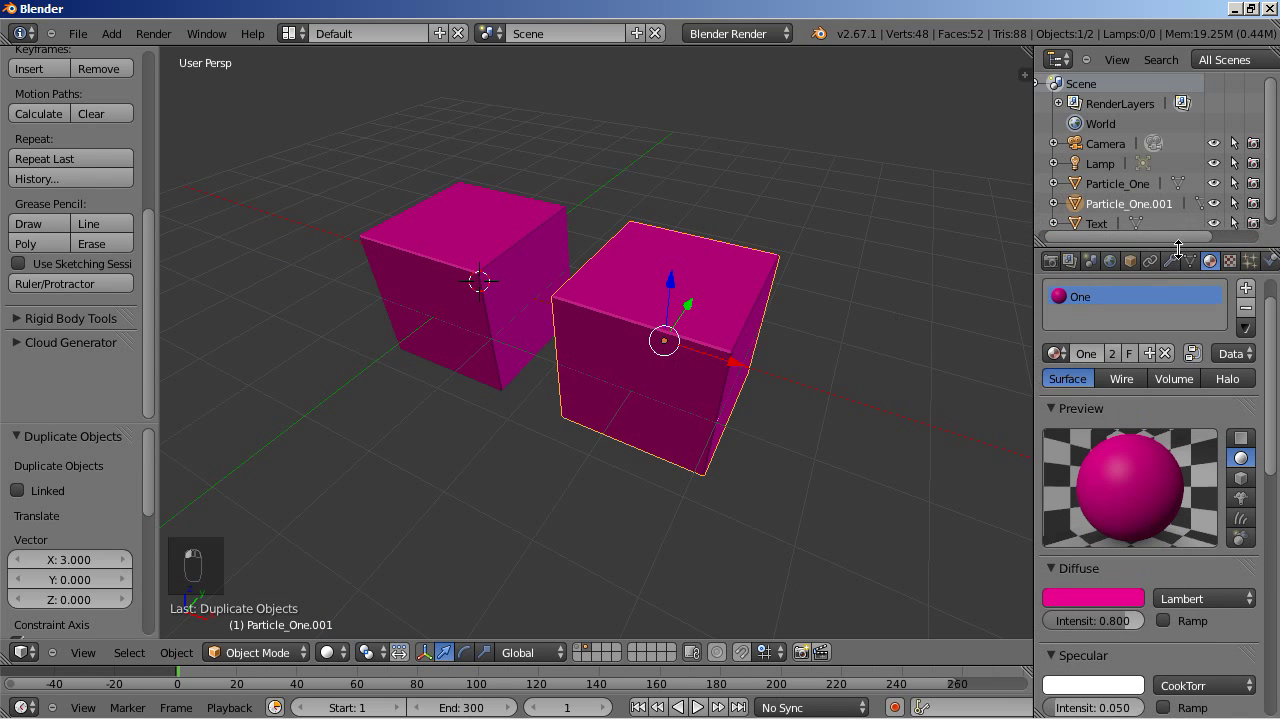
double_click(1170, 207)
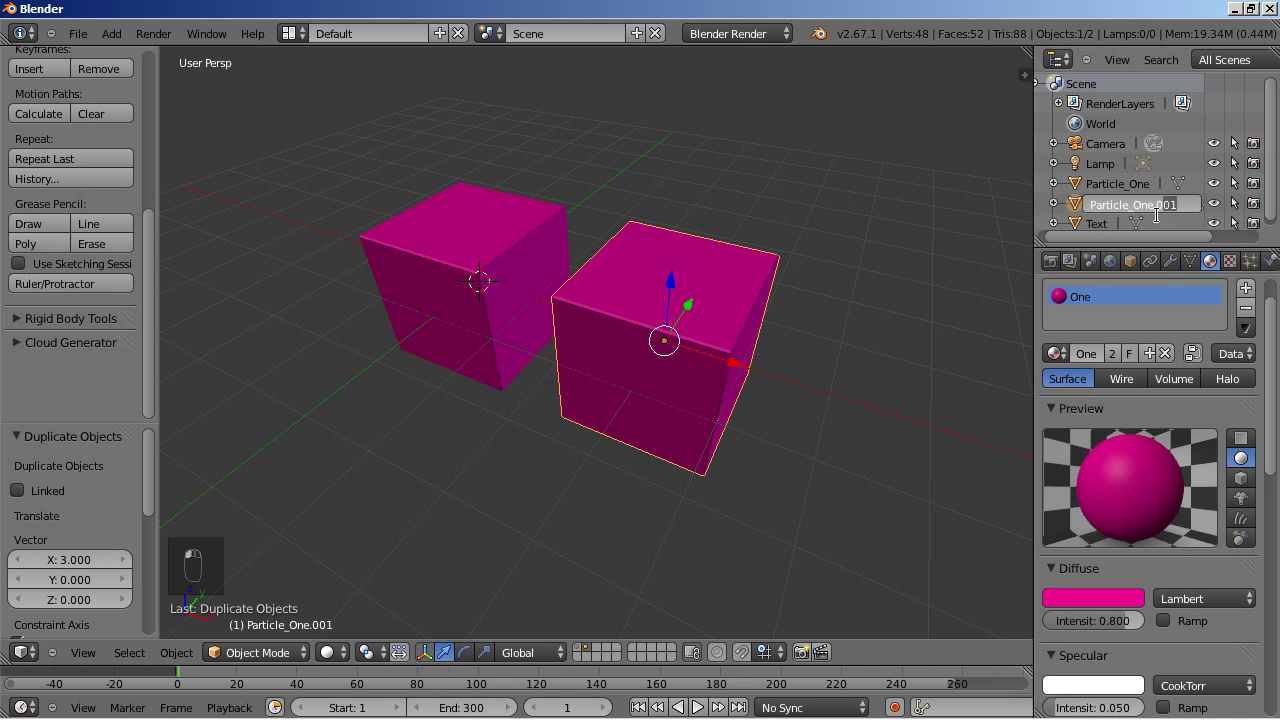
text(Two)
key(Return)
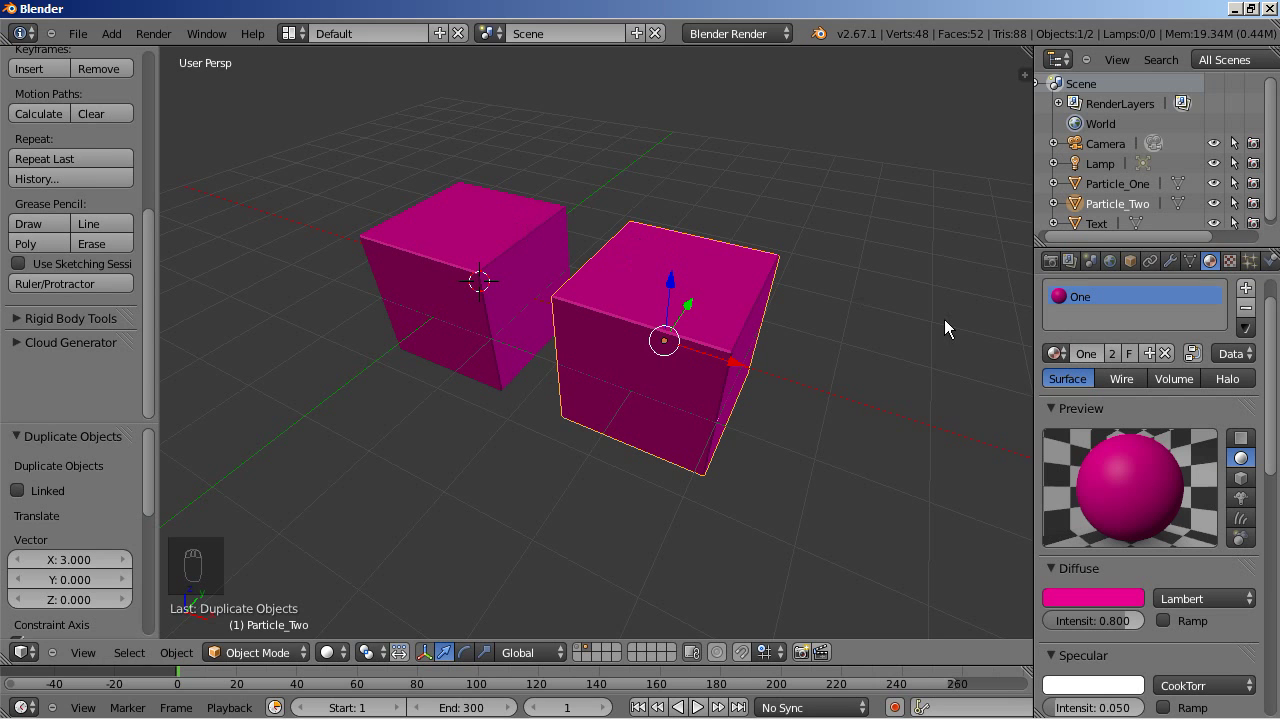
Step: Make the material of Particle_Two a single-user copy and name it Two
click(1111, 355)
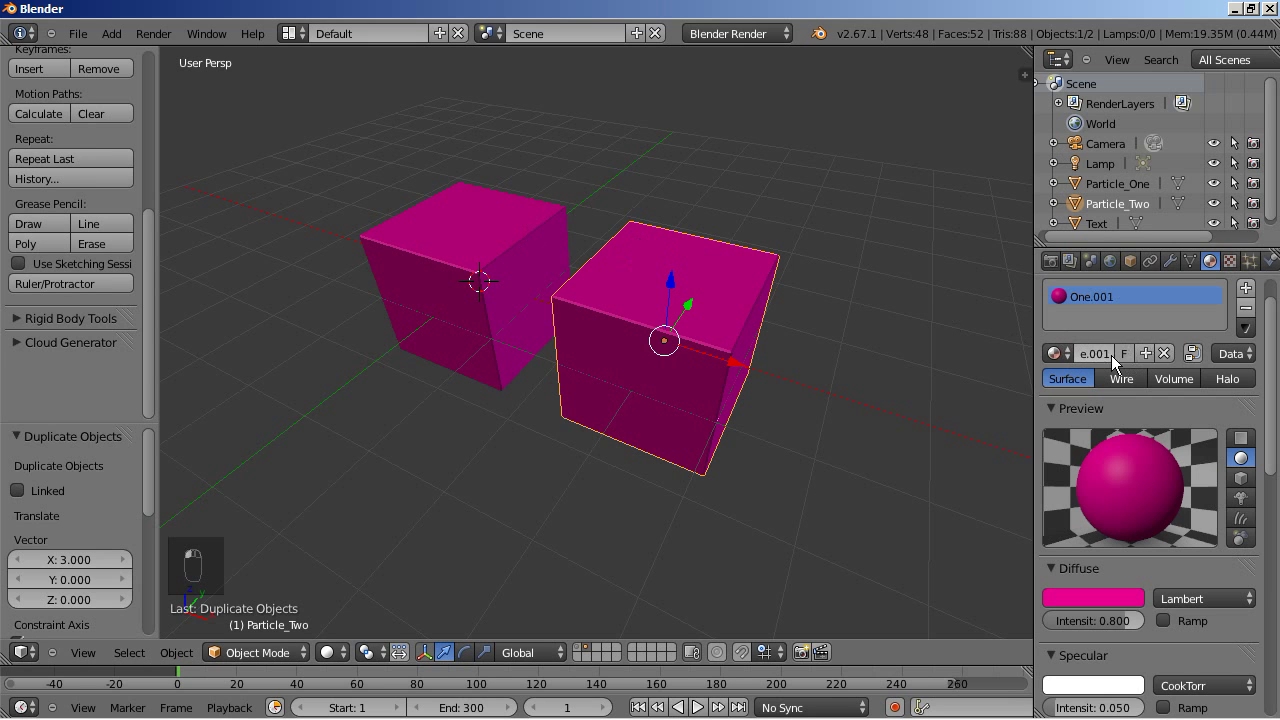
click(1101, 358)
text(Two)
key(Return)
Step: Change the diffuse colour of material Two to white
click(1062, 598)
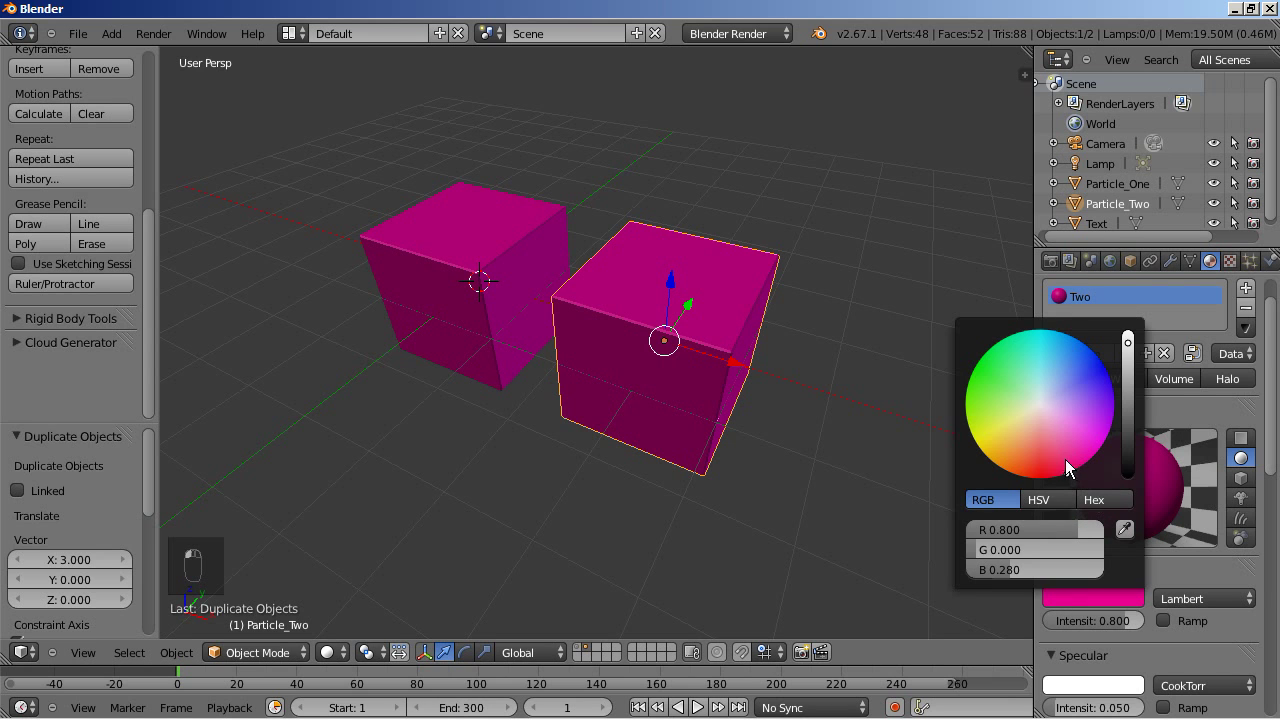
click(1040, 404)
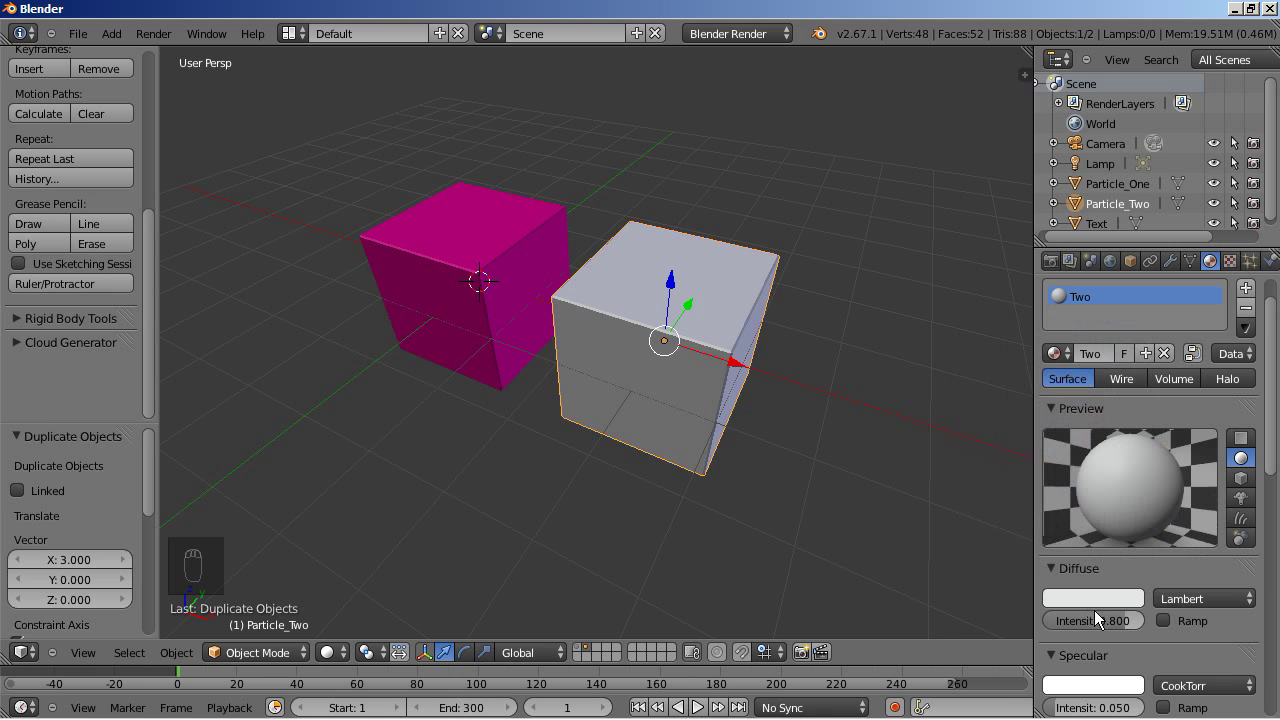
middle_drag(623, 380, 698, 388)
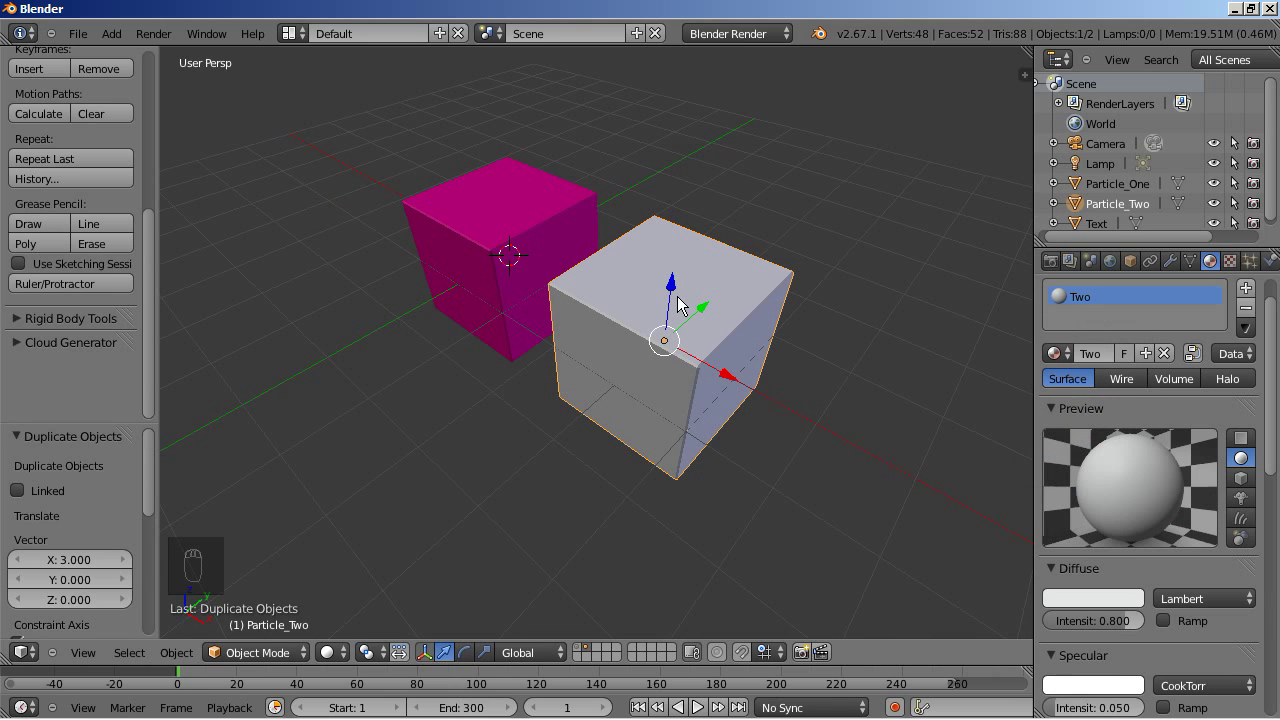
Step: Put the Particle_One and Particle_Two cubes together in a new group named Particles
shift+right_click(564, 192)
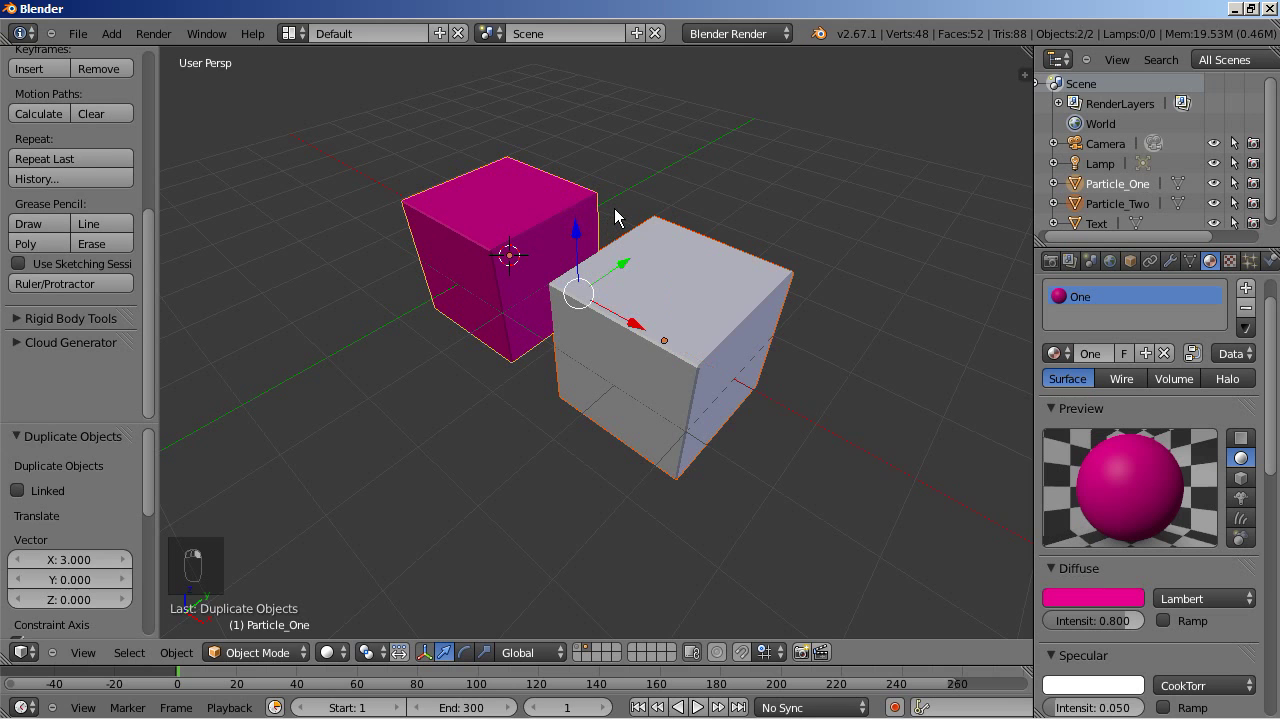
key(ctrl+g)
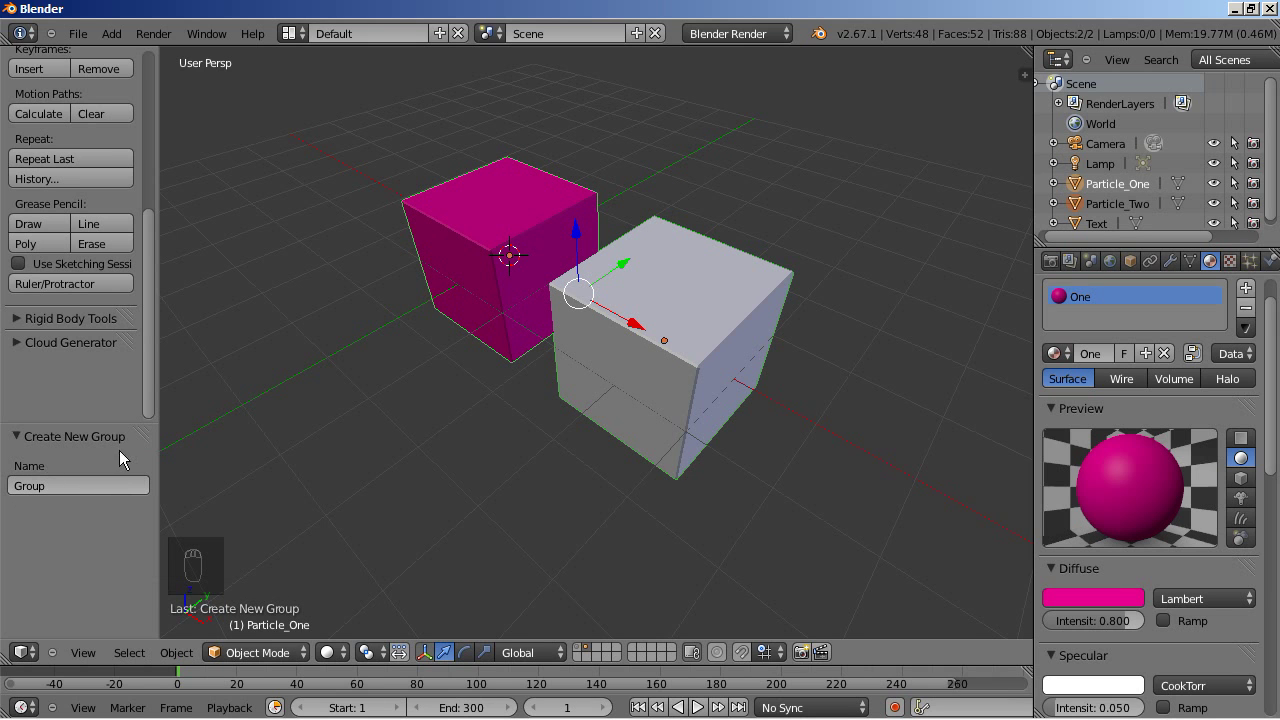
click(110, 484)
text(Particles)
key(Return)
Step: Show the first layer, select the LOVE text mesh and add a new particle system to it
drag(1164, 246, 1164, 170)
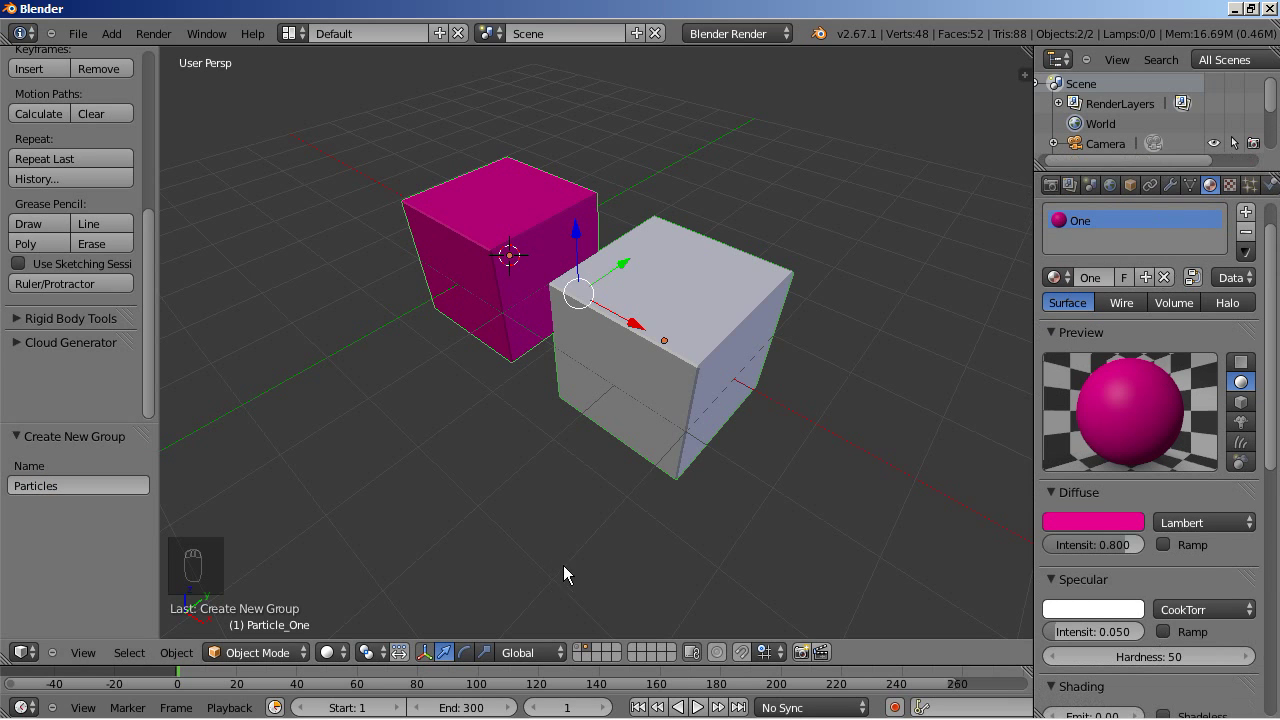
click(581, 648)
right_click(524, 245)
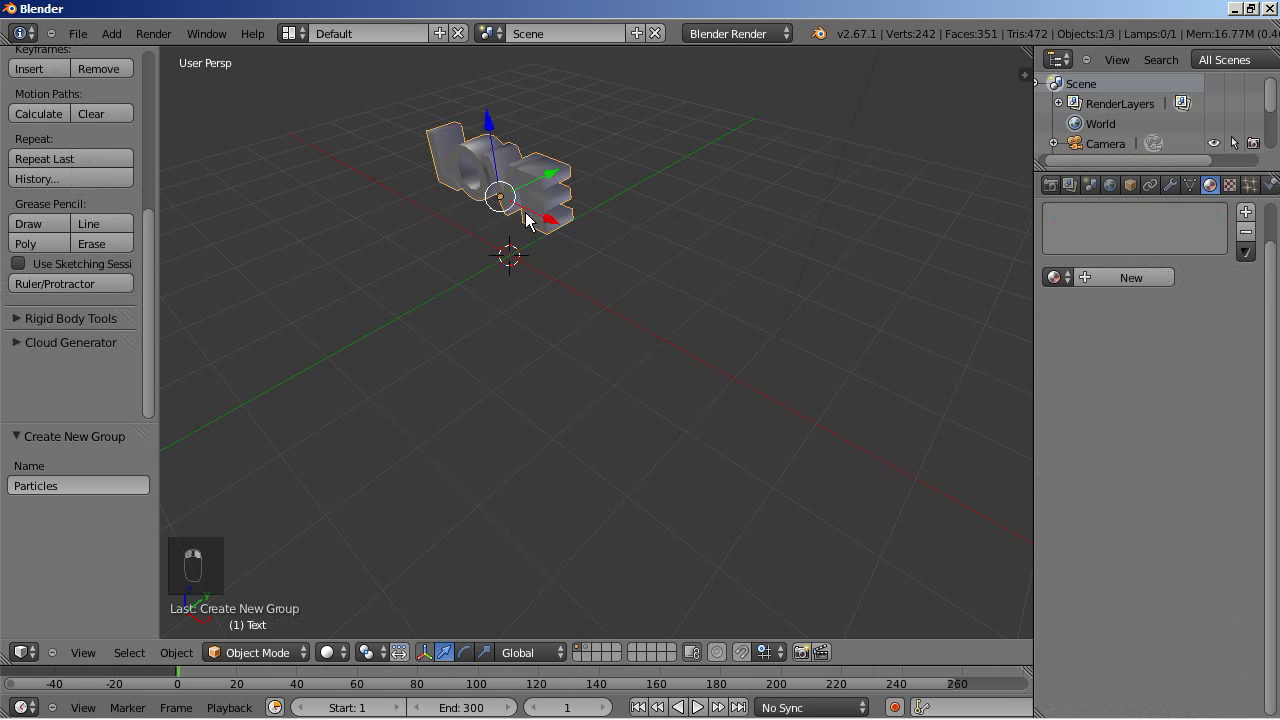
key(KP_Decimal)
scroll(481, 422, up, 5)
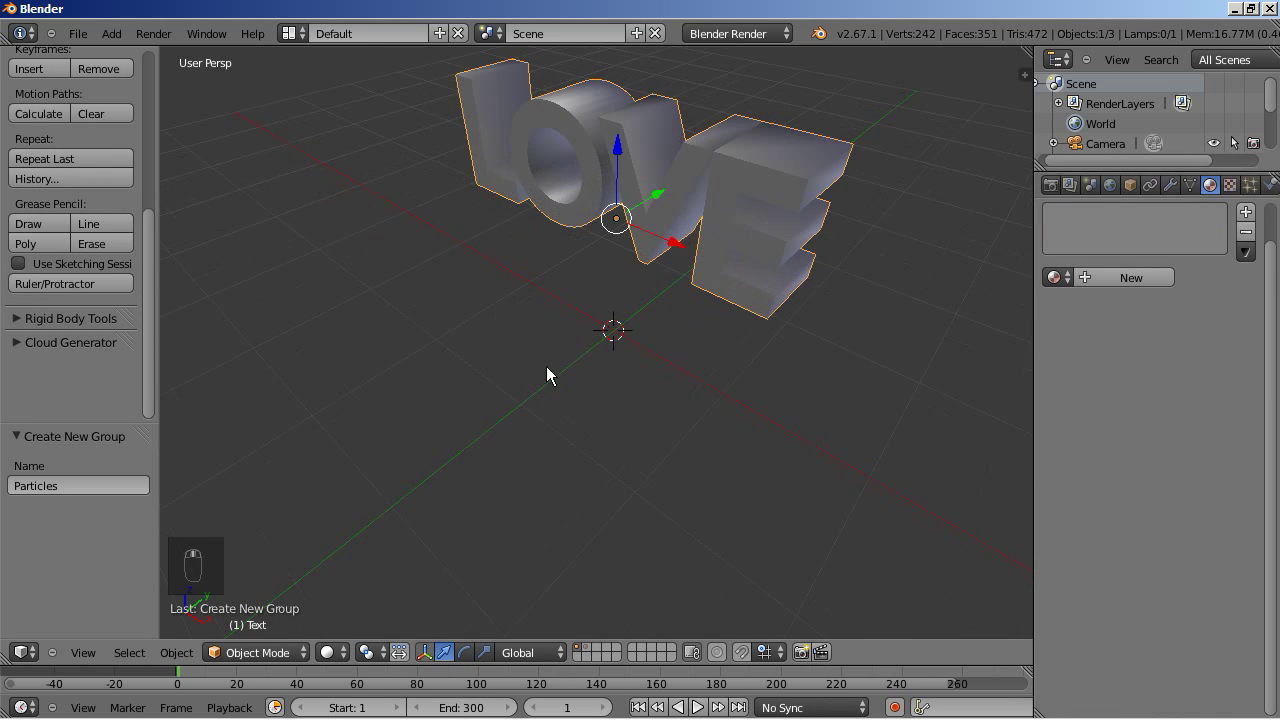
click(1250, 186)
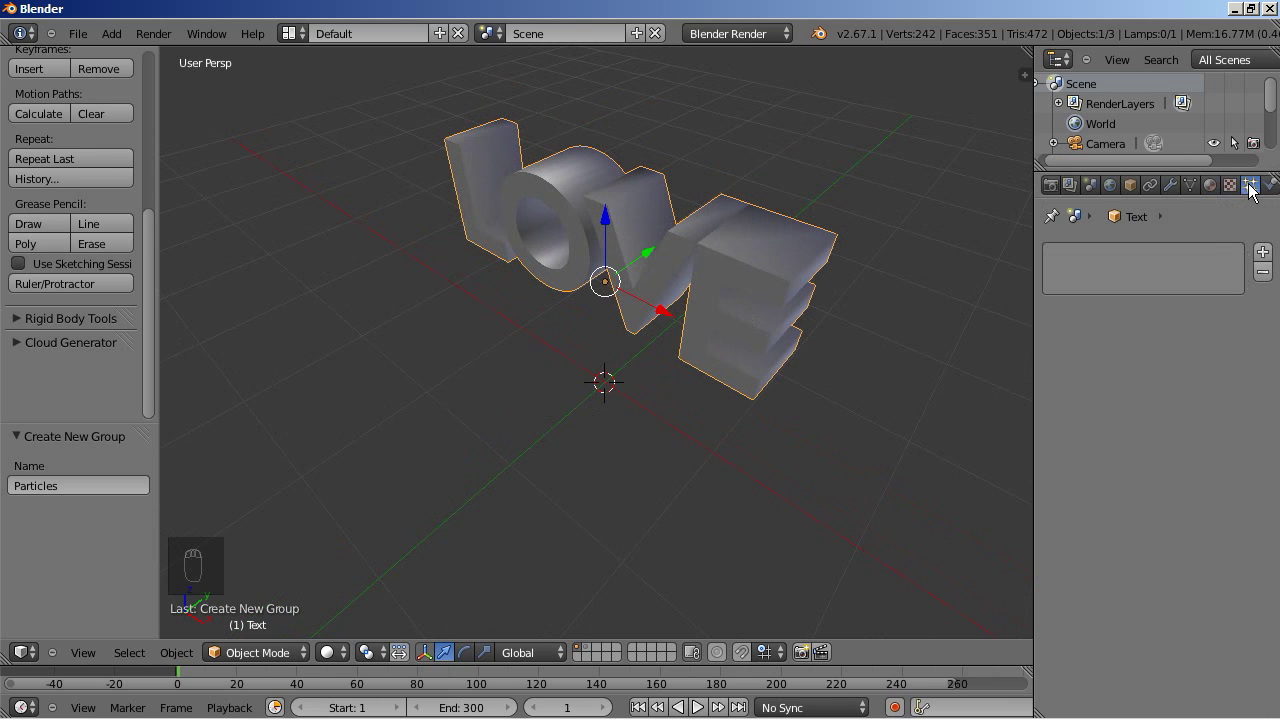
click(1263, 254)
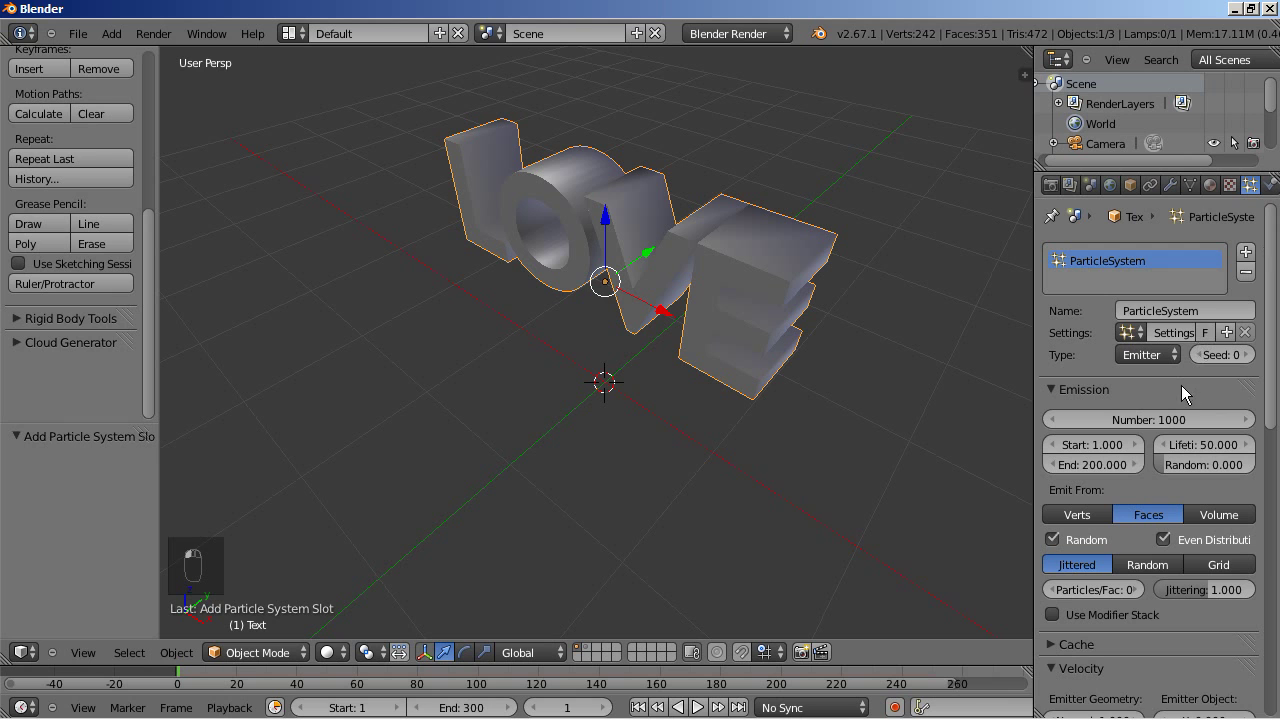
Step: Set the type of the text's particle system to Hair
scroll(1182, 386, down, 3)
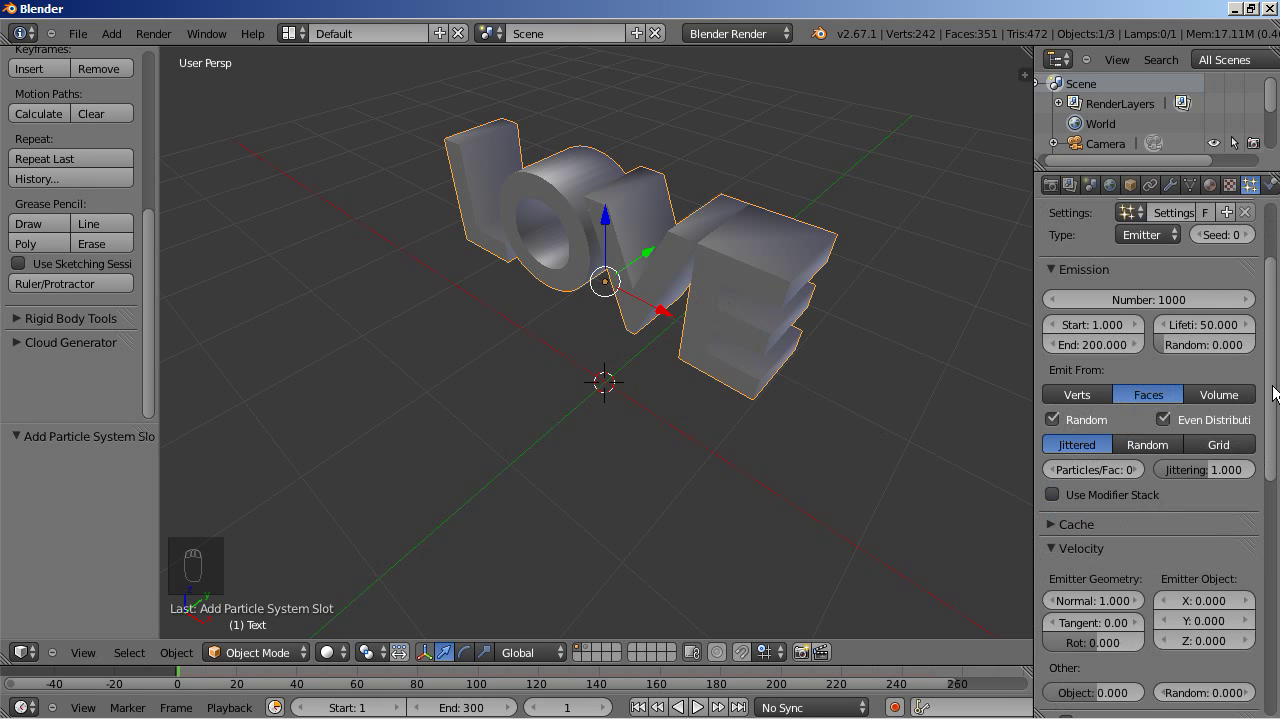
scroll(1172, 288, up, 3)
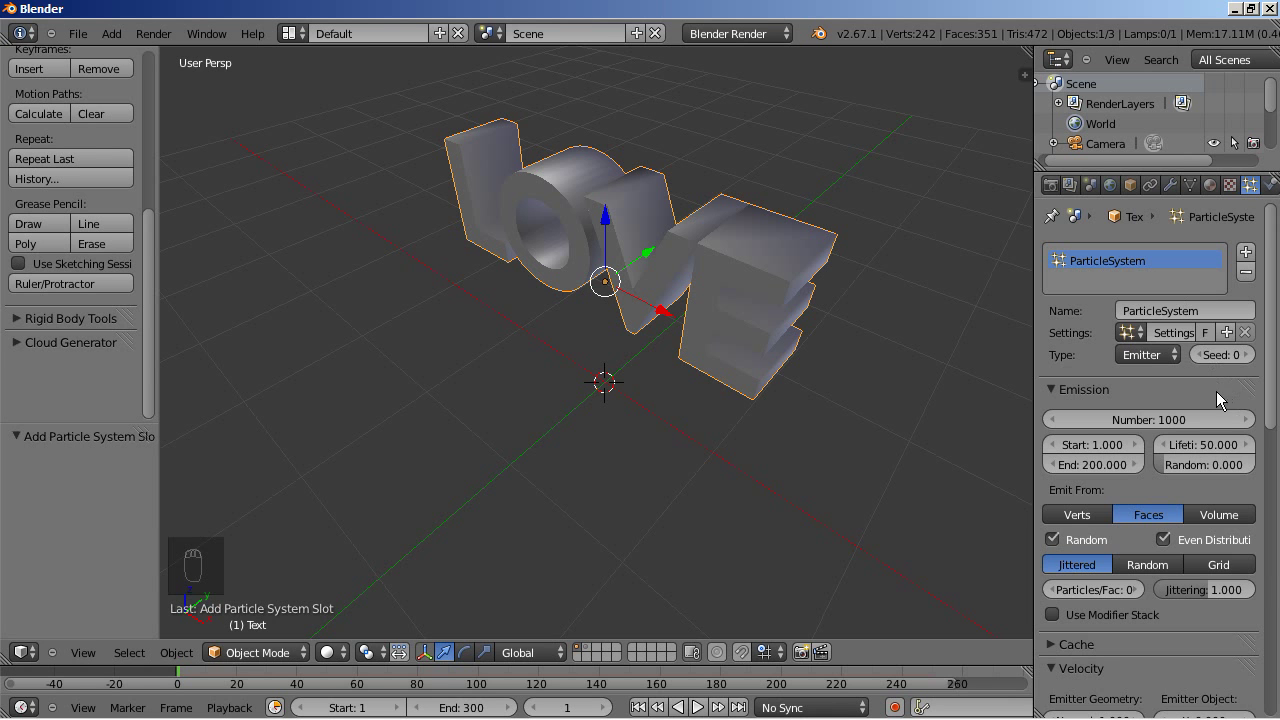
click(1158, 357)
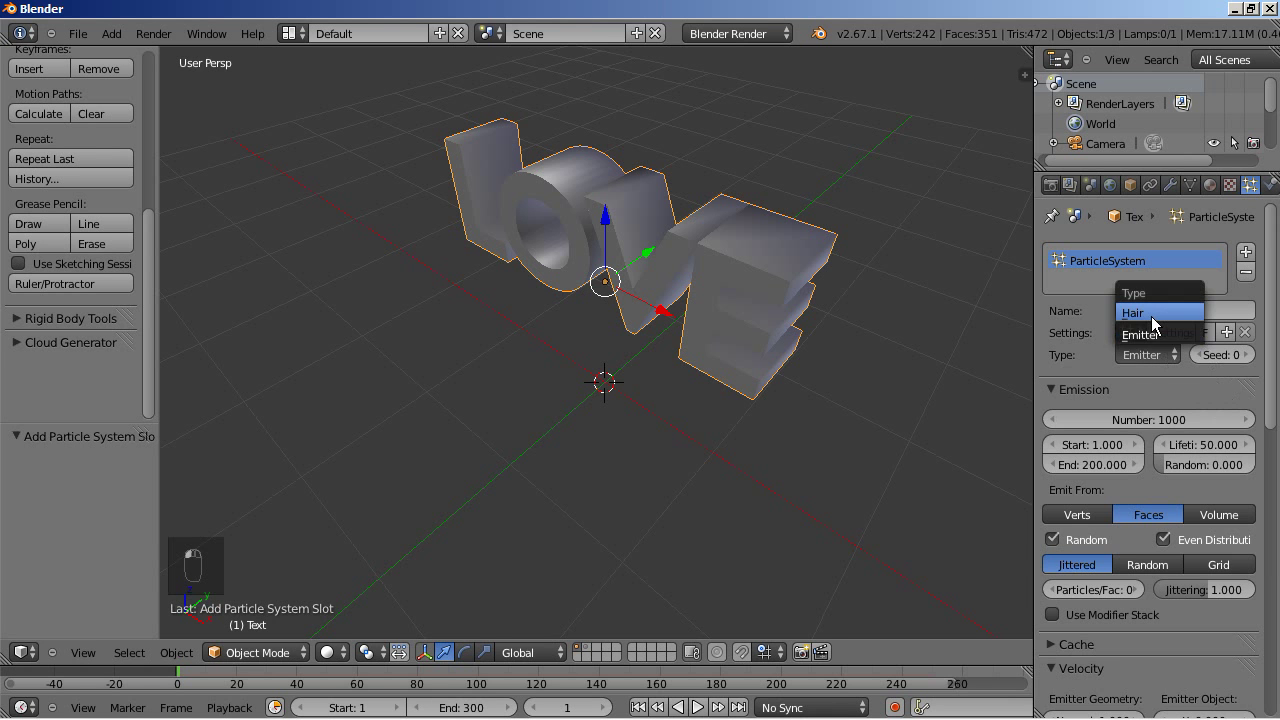
click(1151, 316)
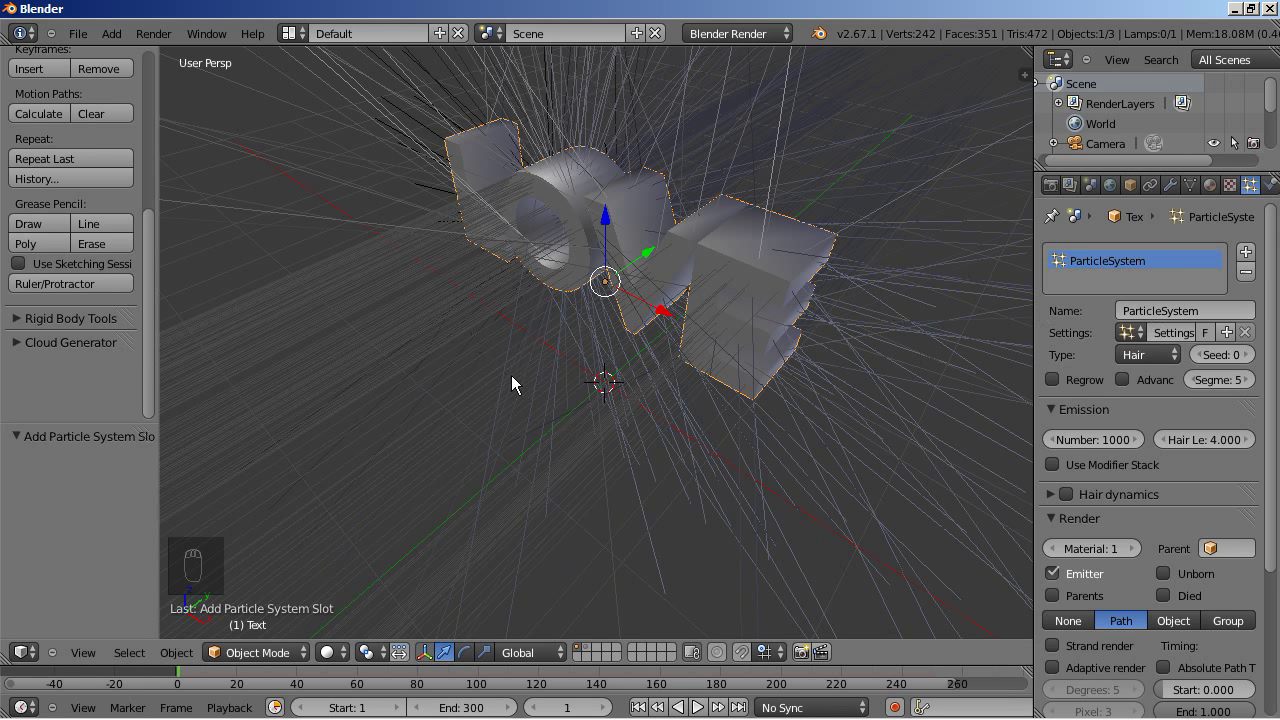
Step: Render the particles as a group, using Particles as the dupli group
drag(1270, 337, 1272, 432)
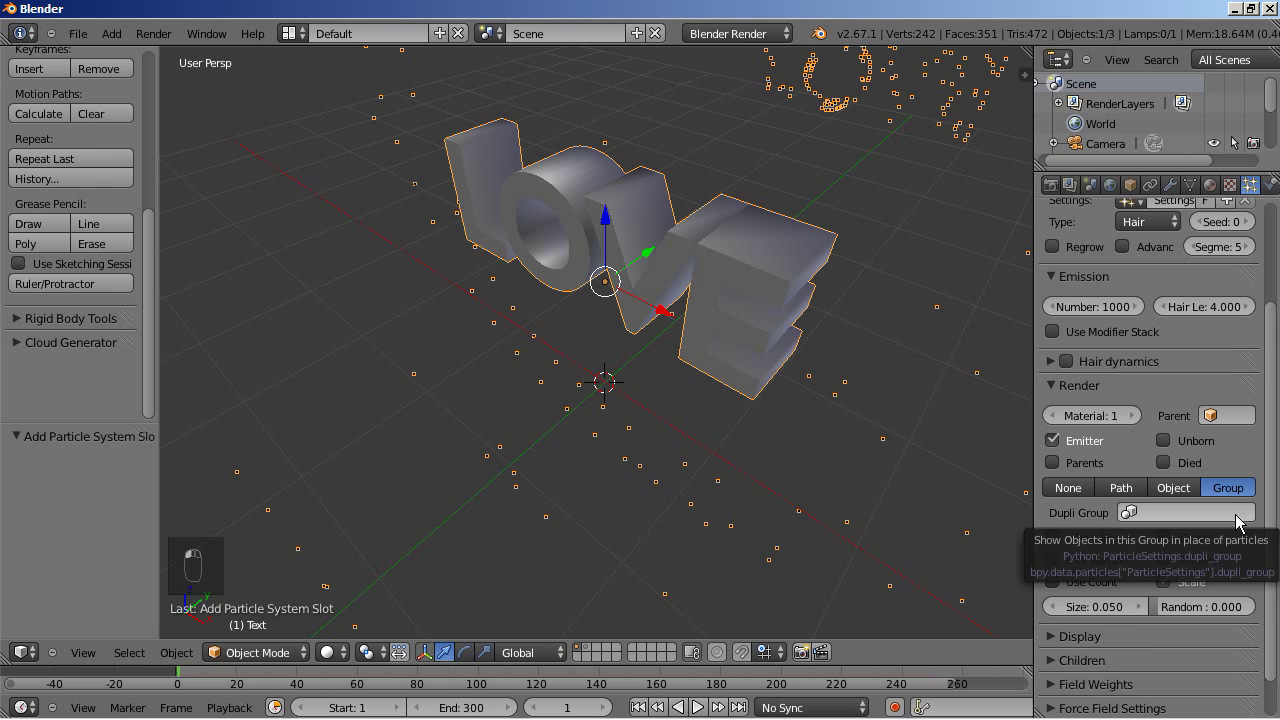
click(1166, 512)
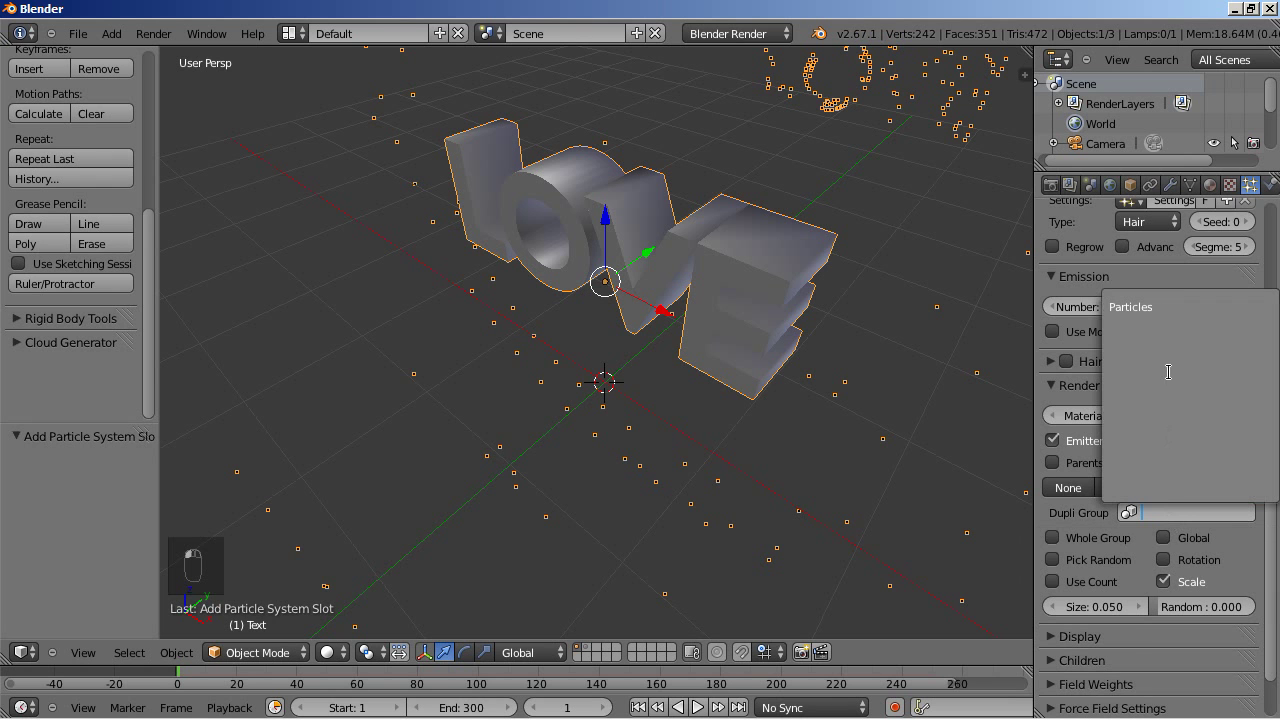
click(1135, 306)
middle_drag(500, 400, 739, 238)
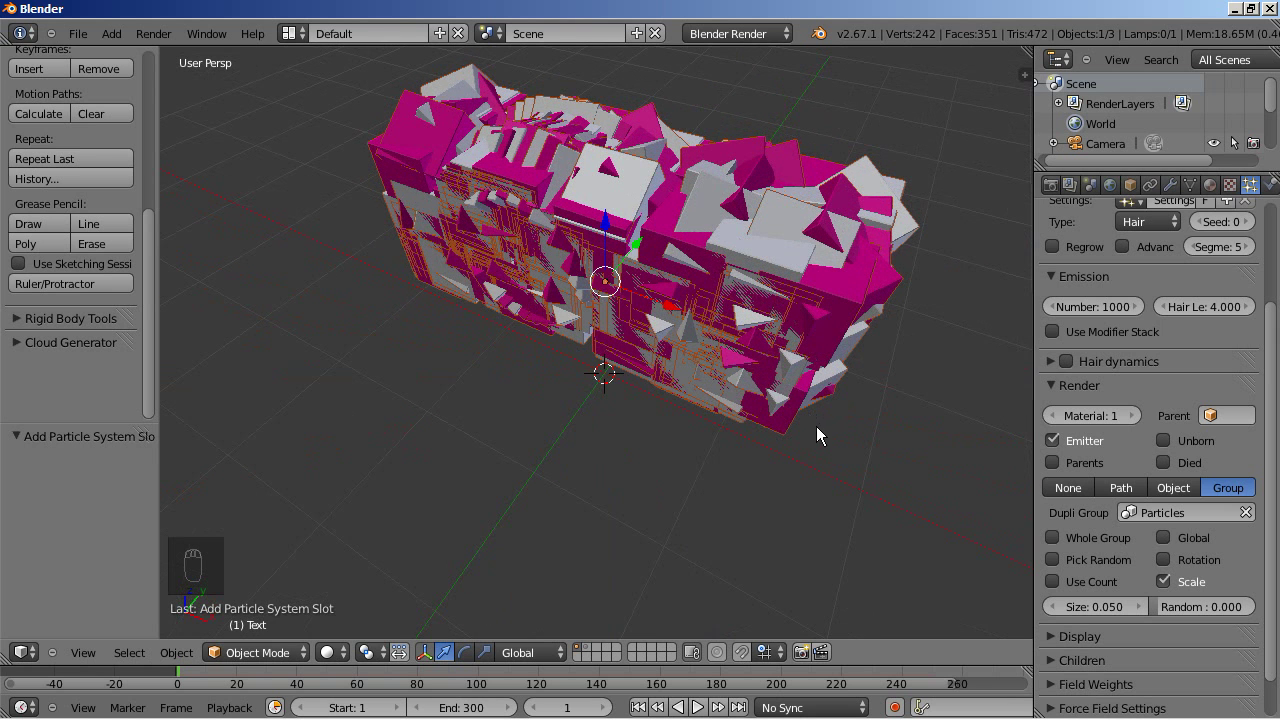
Step: Enable the advanced hair settings and emit the particles from the volume of the text mesh
scroll(1196, 345, up, 3)
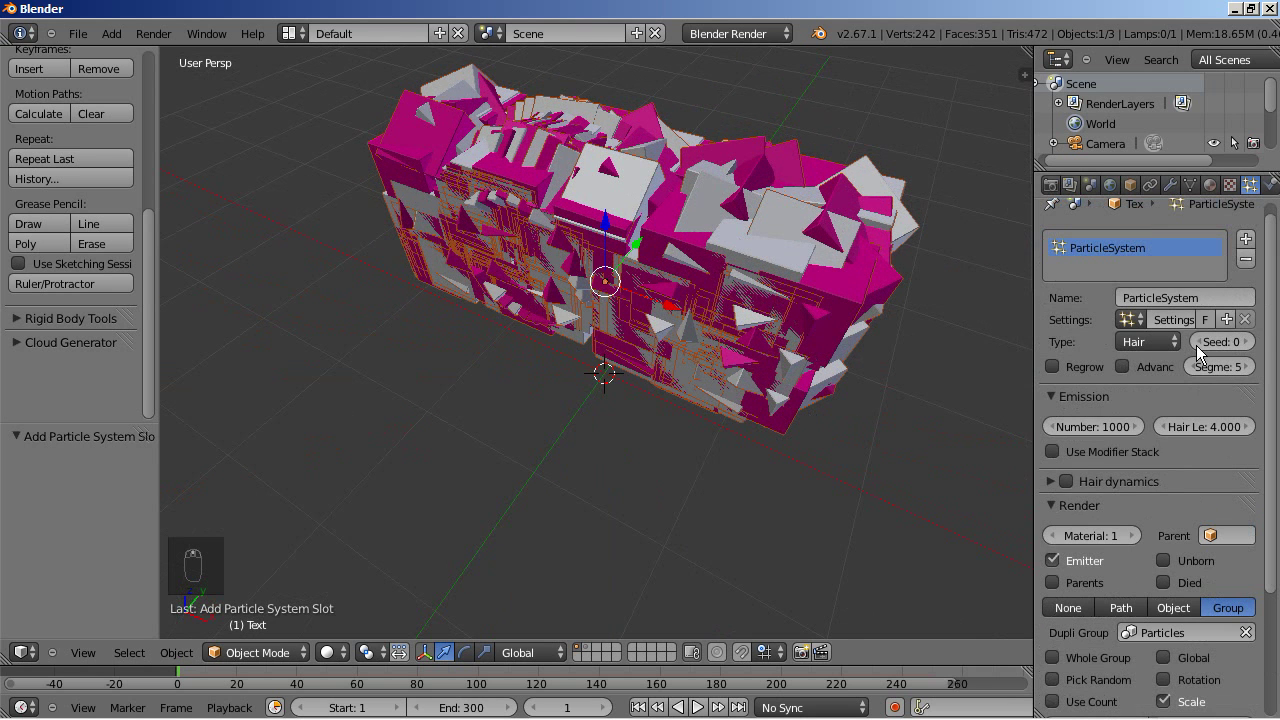
scroll(1195, 352, down, 1)
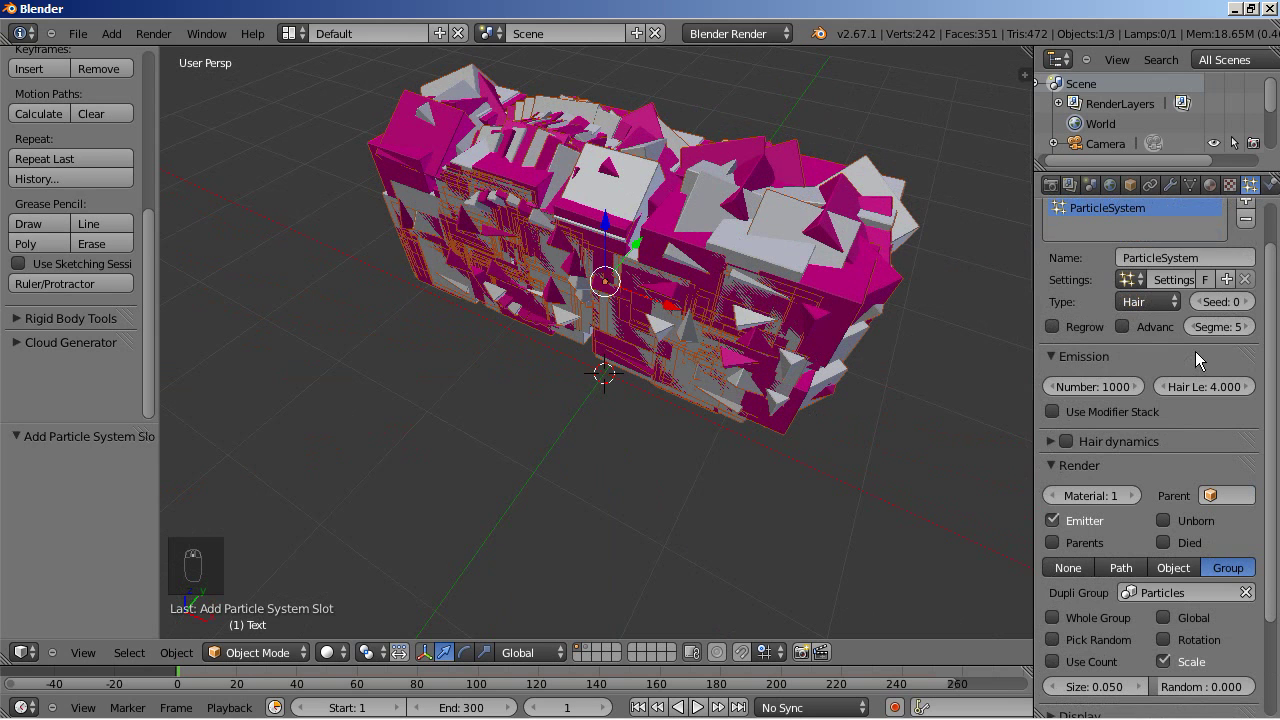
click(1123, 327)
middle_drag(771, 246, 760, 335)
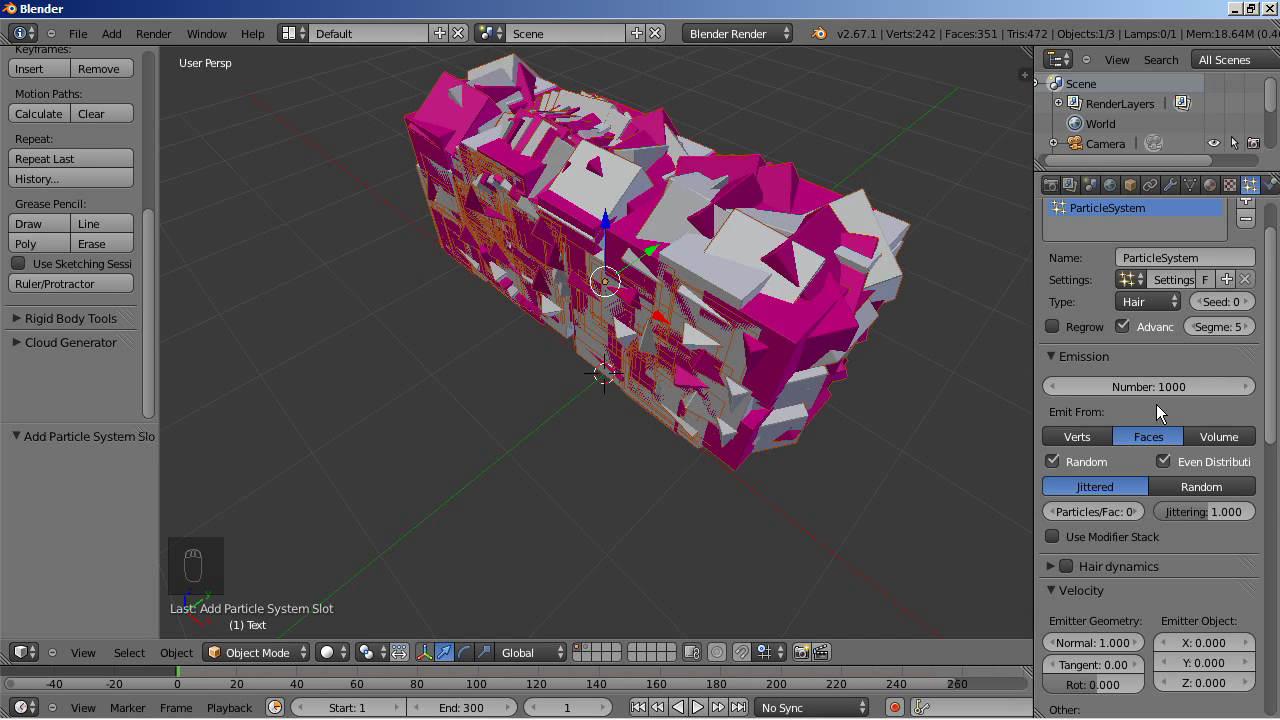
click(1208, 437)
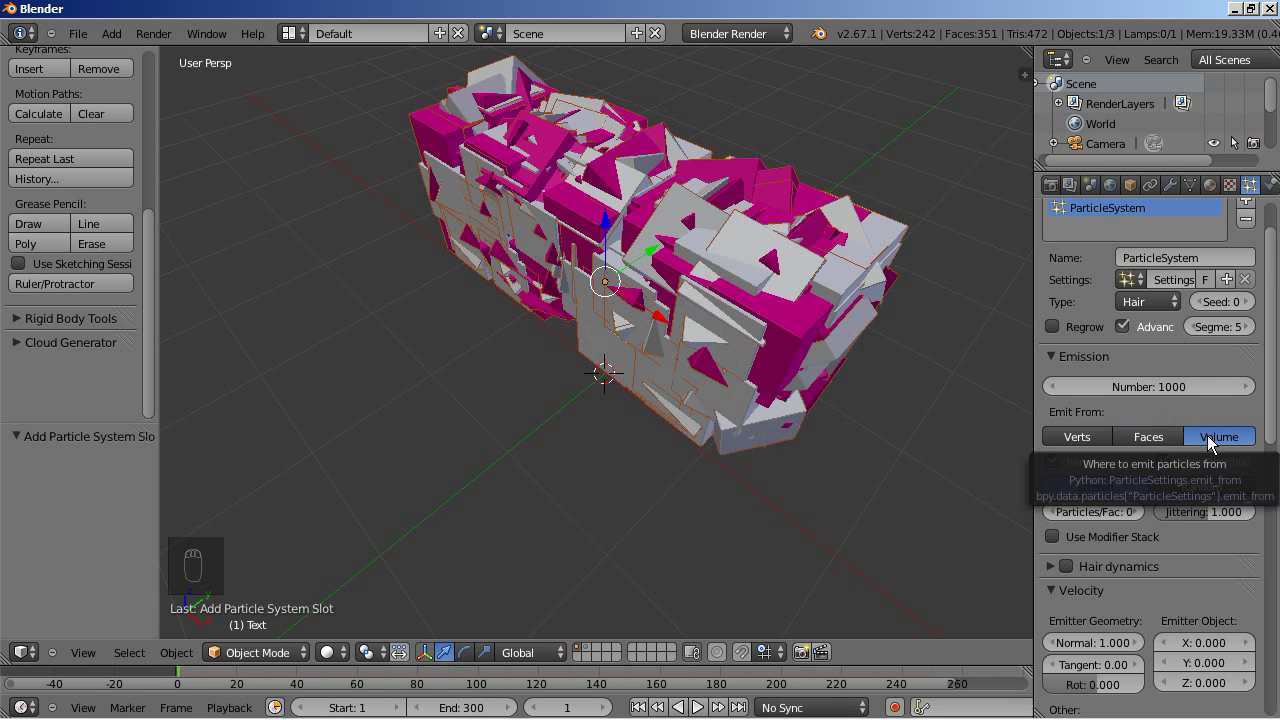
Step: Set the particle size in the Newtonian physics settings to 0.01
drag(1272, 395, 1272, 443)
middle_drag(776, 293, 746, 378)
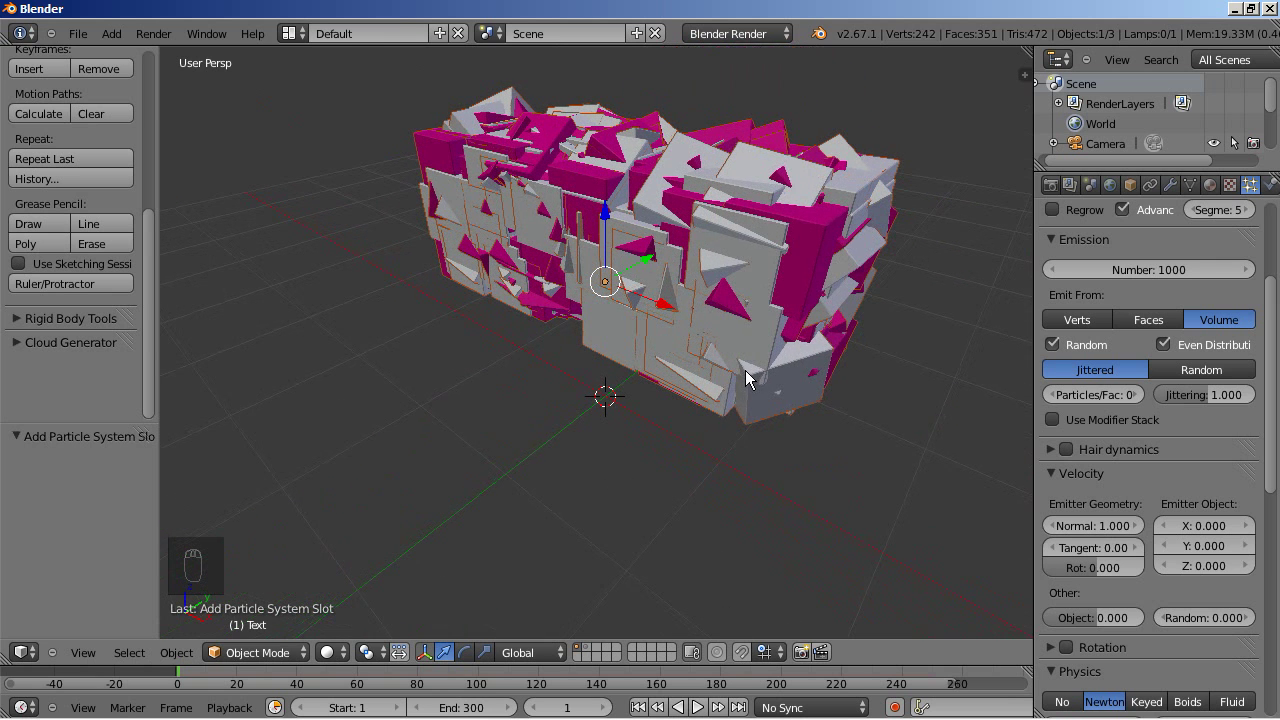
drag(1272, 458, 1277, 549)
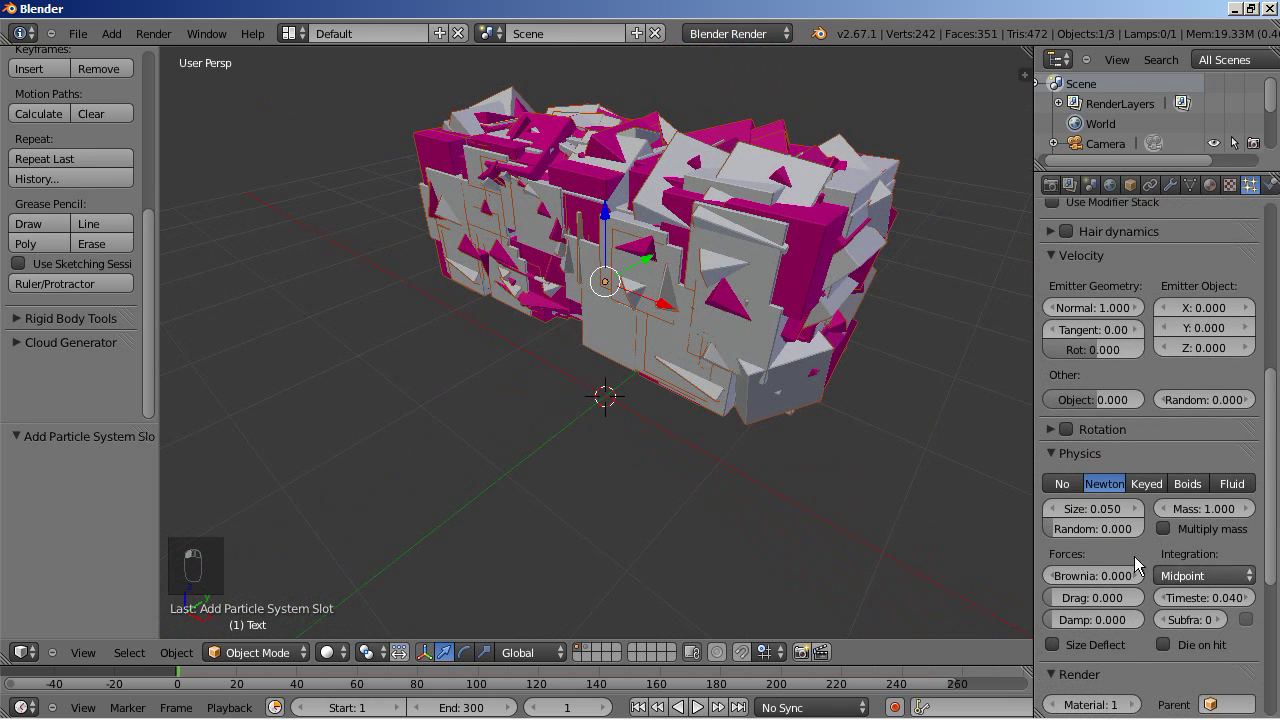
click(1092, 514)
click(1070, 517)
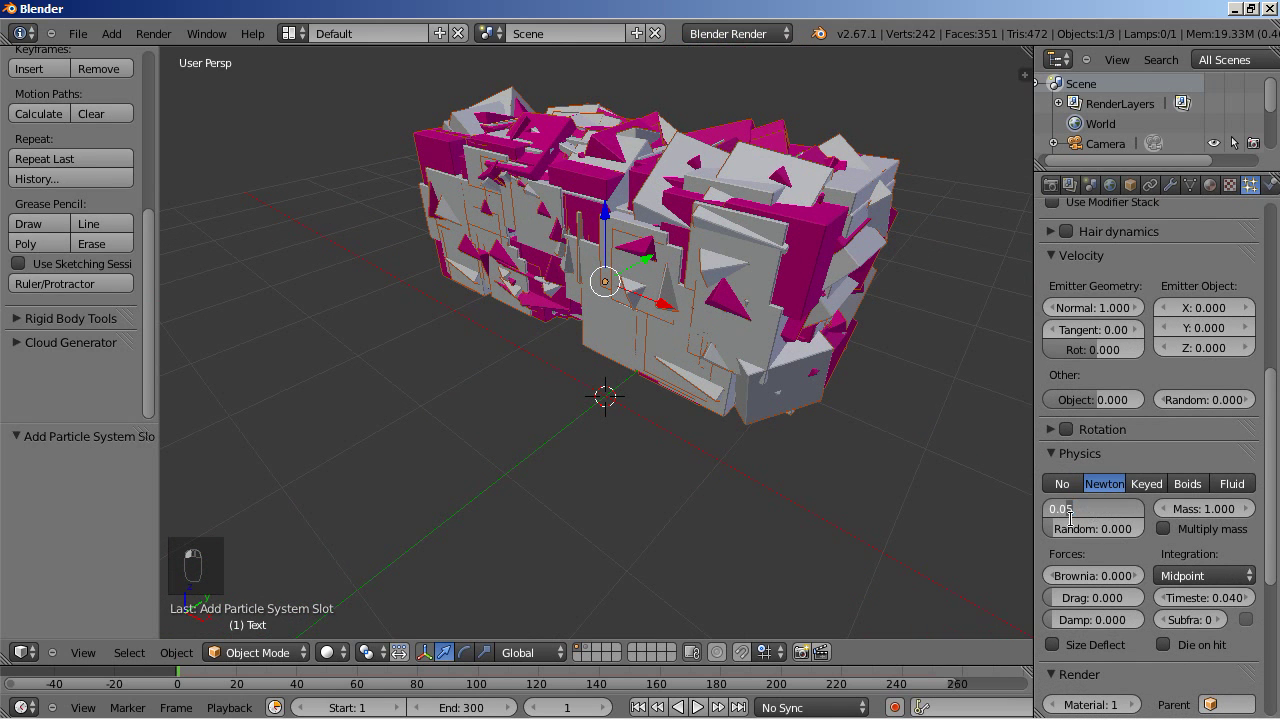
text(1)
key(Return)
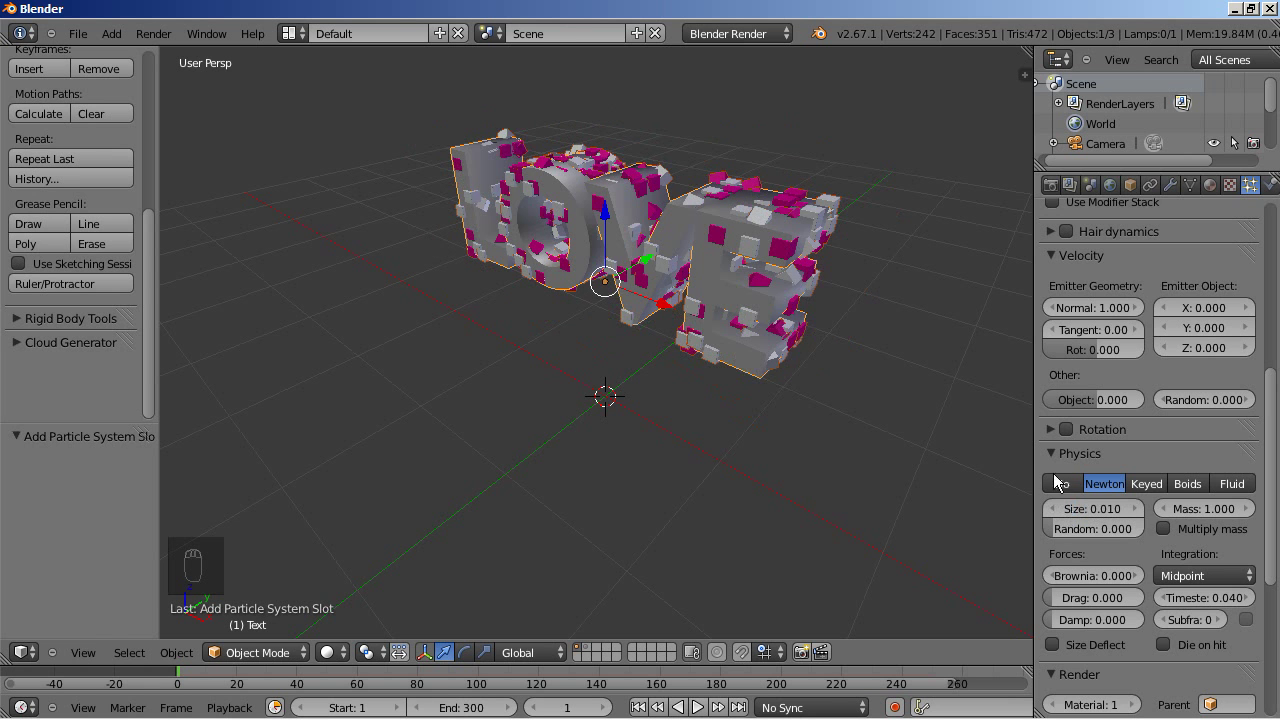
Step: Reduce the particle size in the physics settings to 0.005
middle_drag(768, 357, 696, 413)
scroll(620, 452, up, 3)
click(1068, 512)
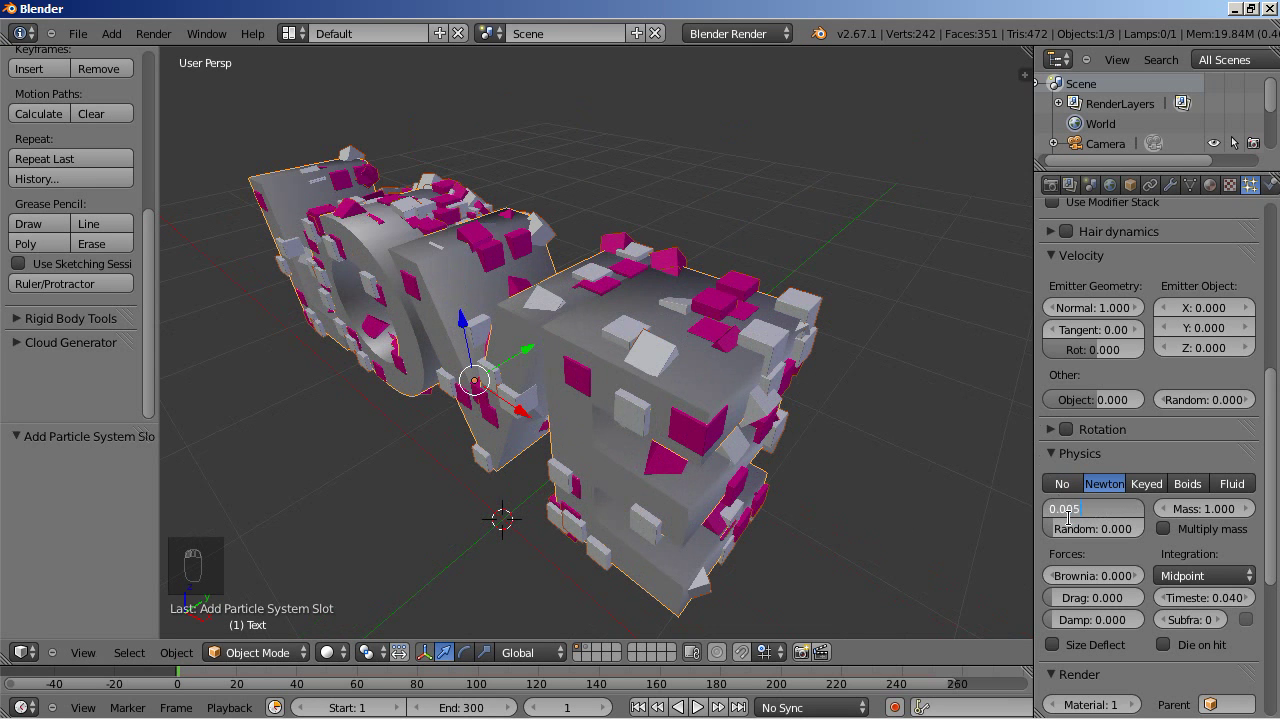
key(Return)
Step: Set the number of emitted particles to 2000
middle_drag(581, 517, 780, 375)
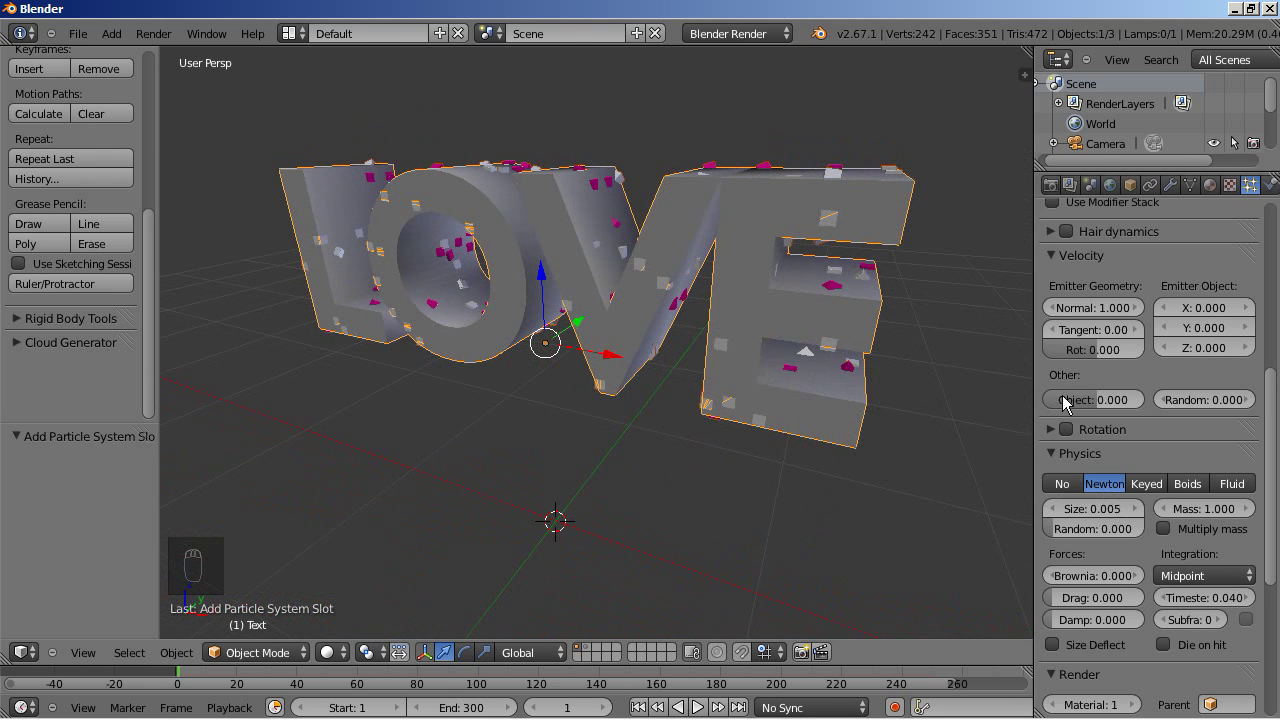
scroll(1176, 420, up, 7)
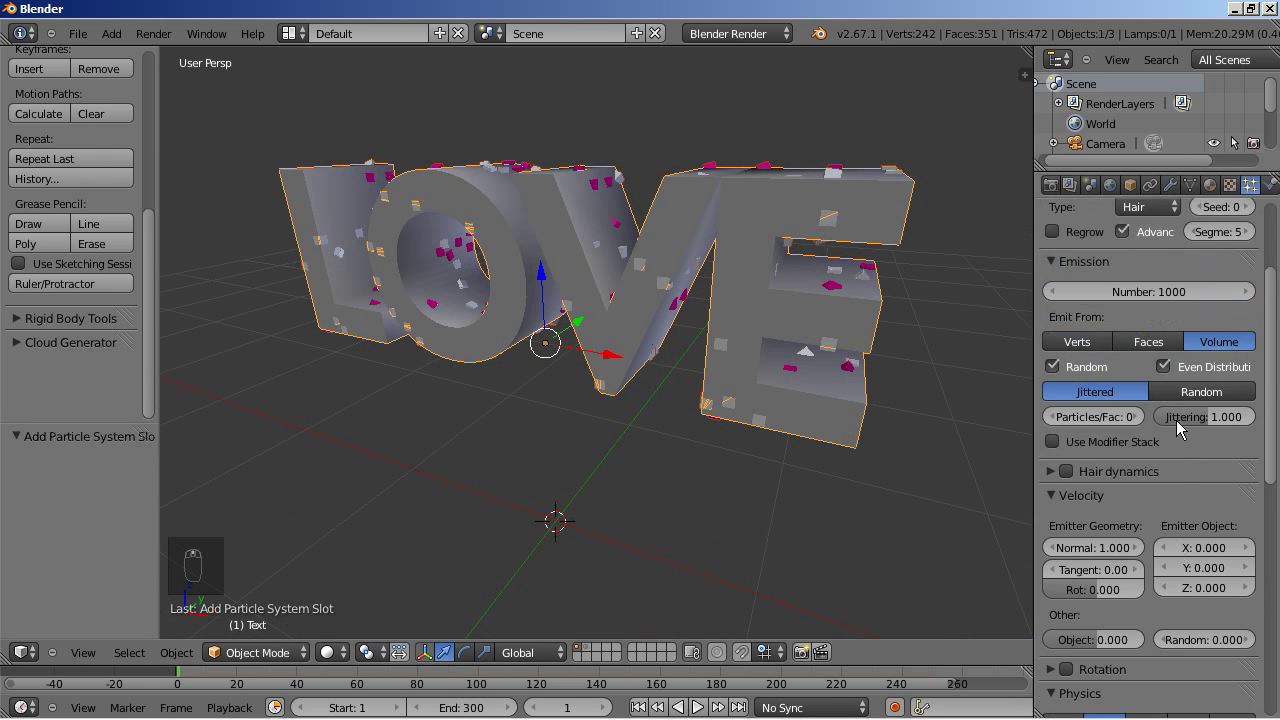
click(1160, 333)
text(2000)
key(Return)
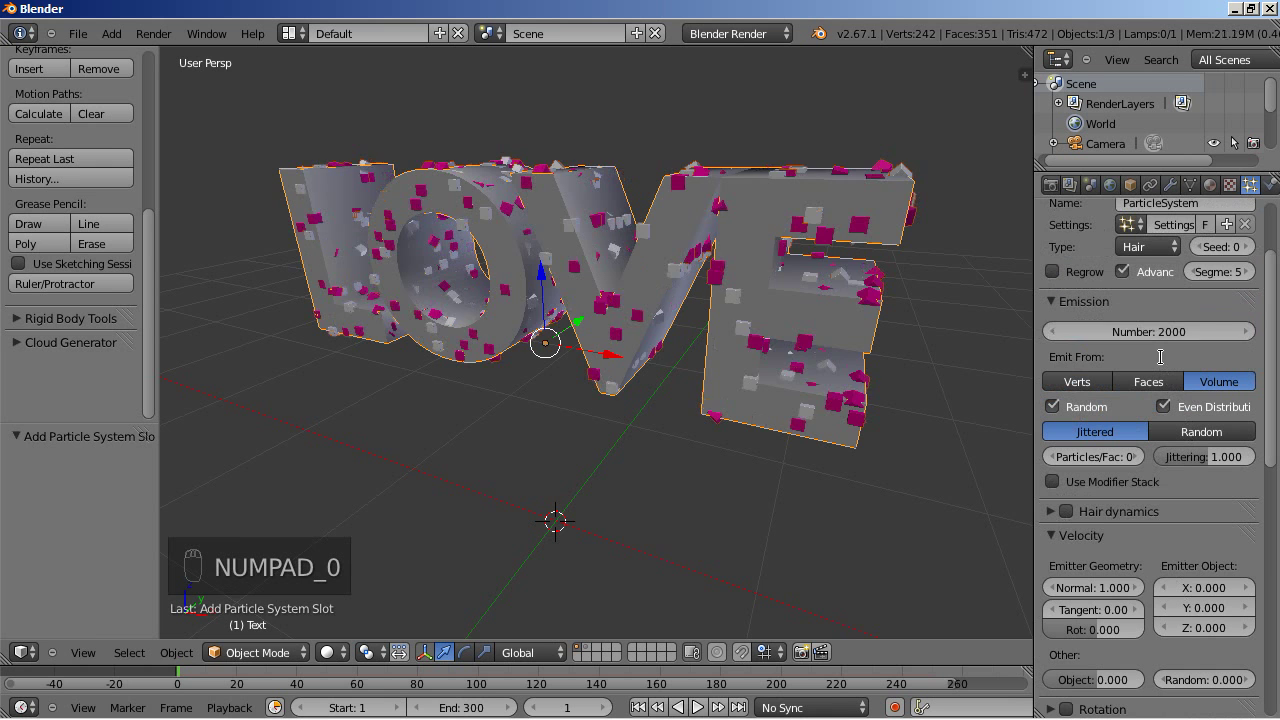
Step: Switch the viewport to wireframe shading and examine from several angles how the cubes fill the LOVE letters
middle_drag(810, 332, 789, 353)
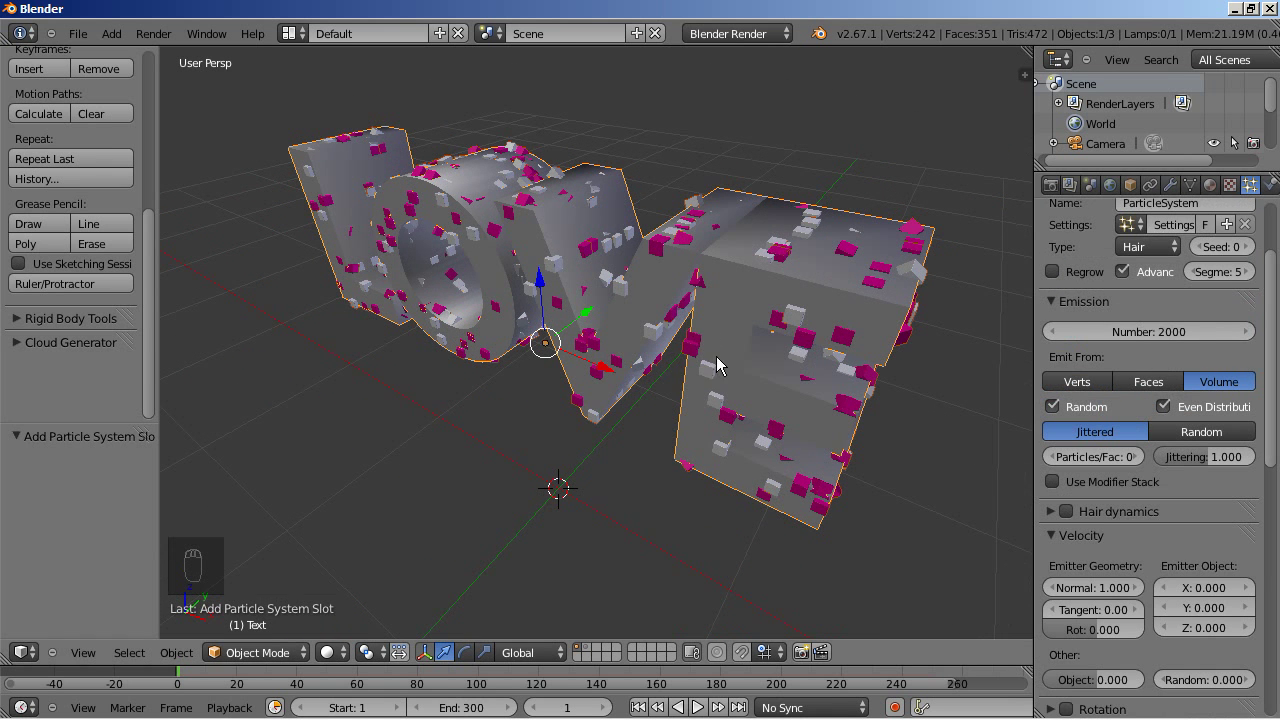
key(z)
middle_drag(788, 427, 806, 338)
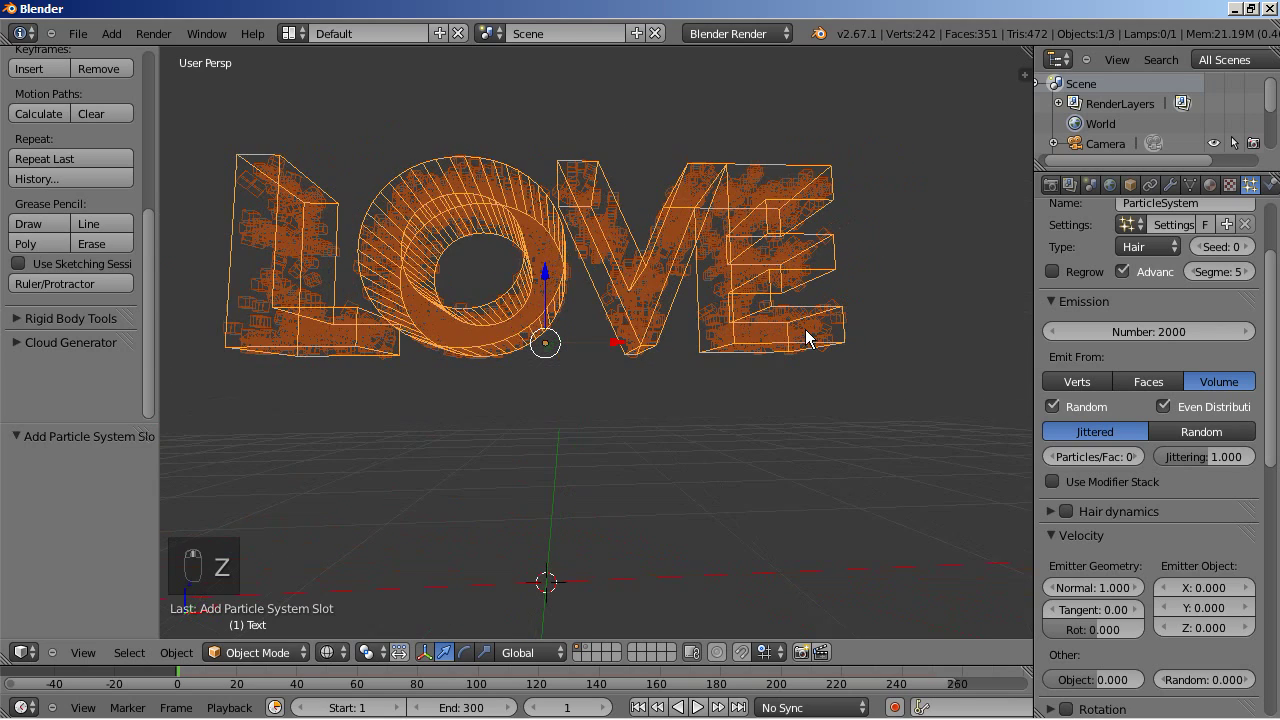
middle_drag(390, 330, 360, 427)
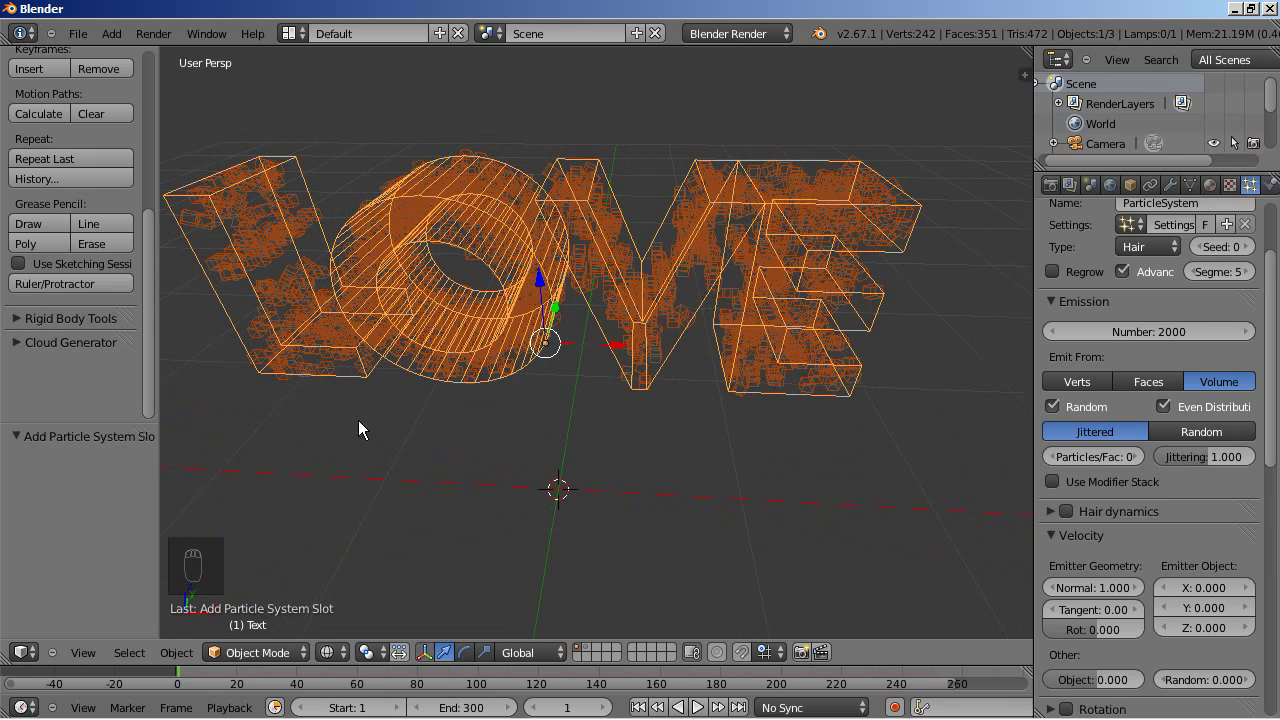
middle_drag(440, 312, 443, 232)
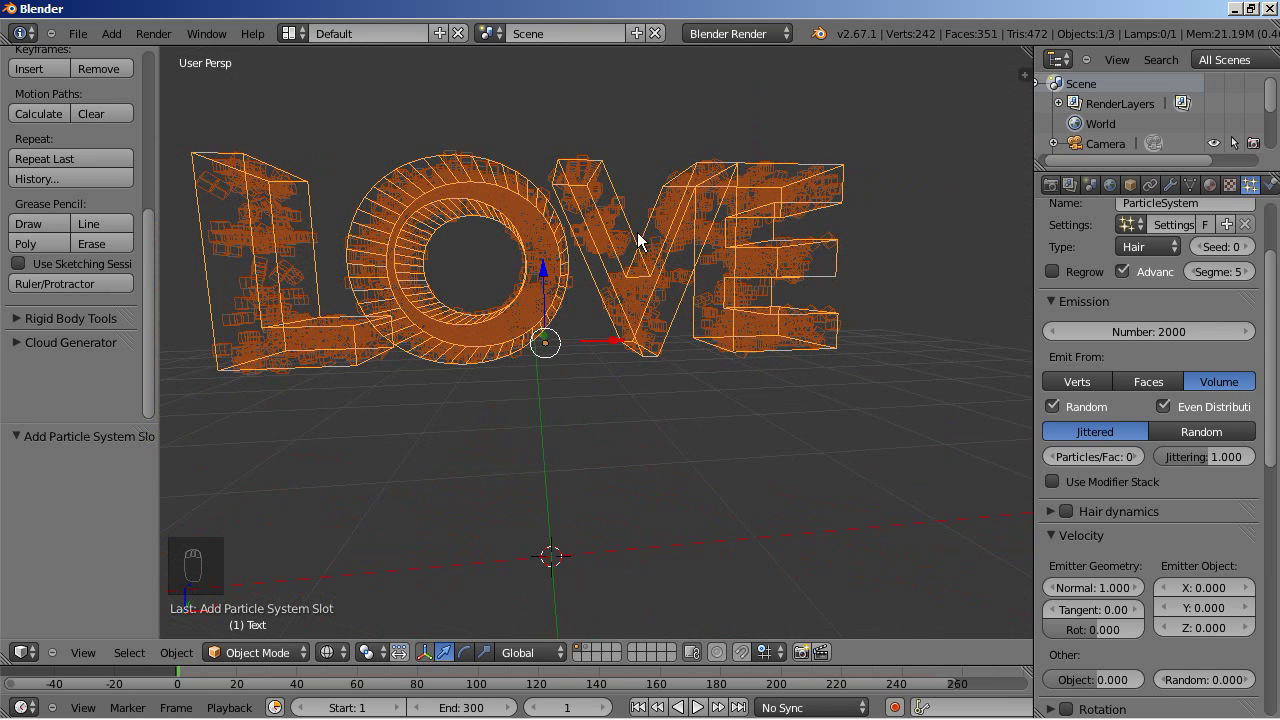
middle_drag(715, 284, 639, 302)
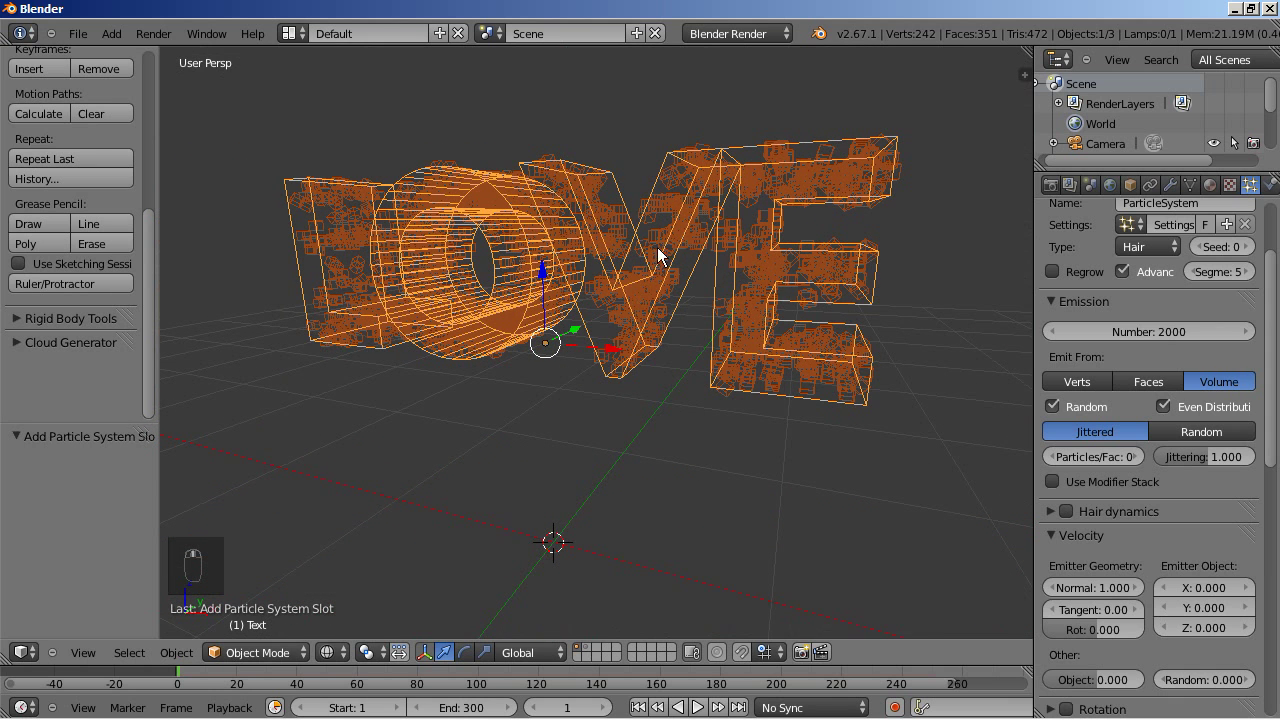
middle_drag(659, 347, 543, 371)
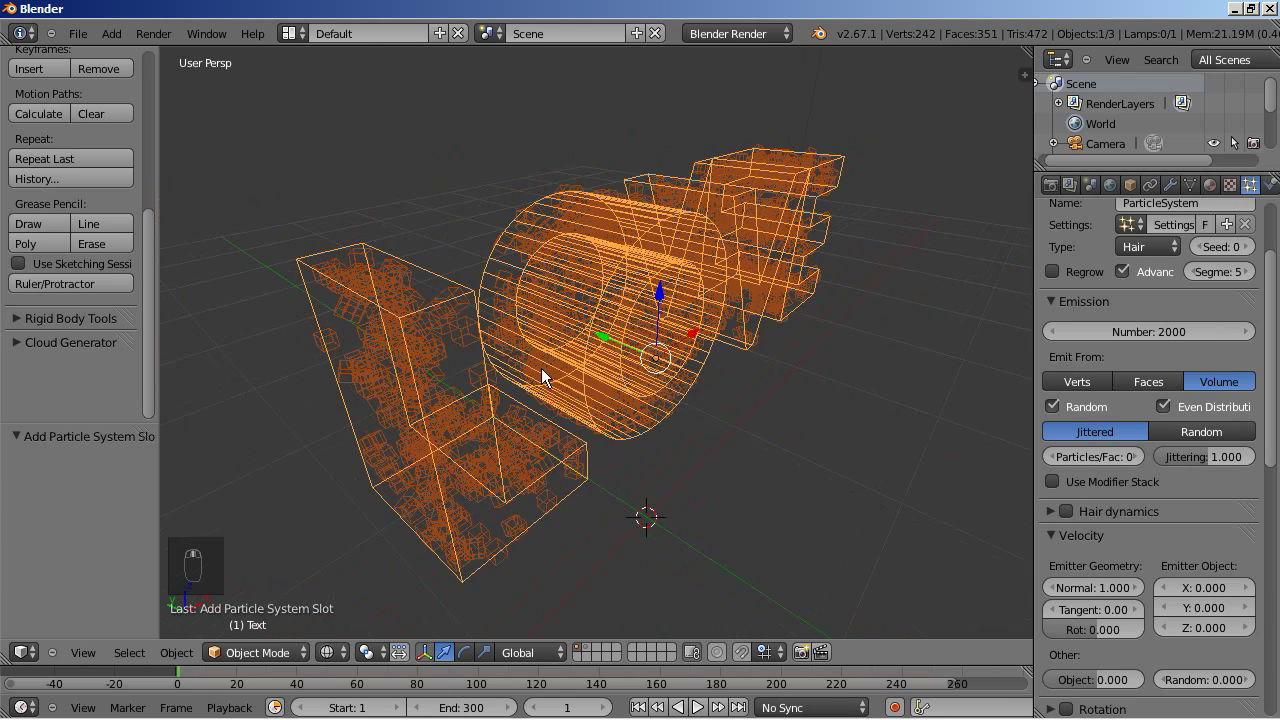
Step: Subdivide the linked geometry of the L, V and E letters in the text mesh with 2 cuts, excluding the O
middle_drag(622, 320, 518, 303)
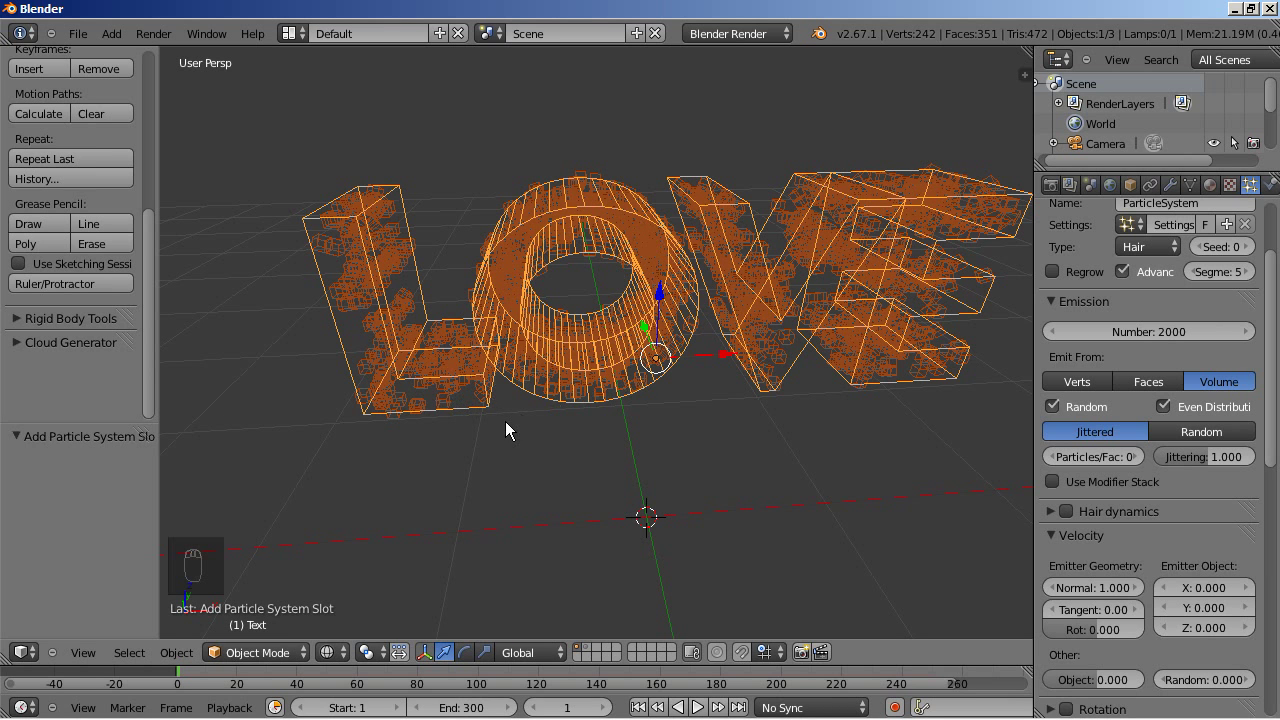
key(Tab)
middle_drag(505, 421, 479, 426)
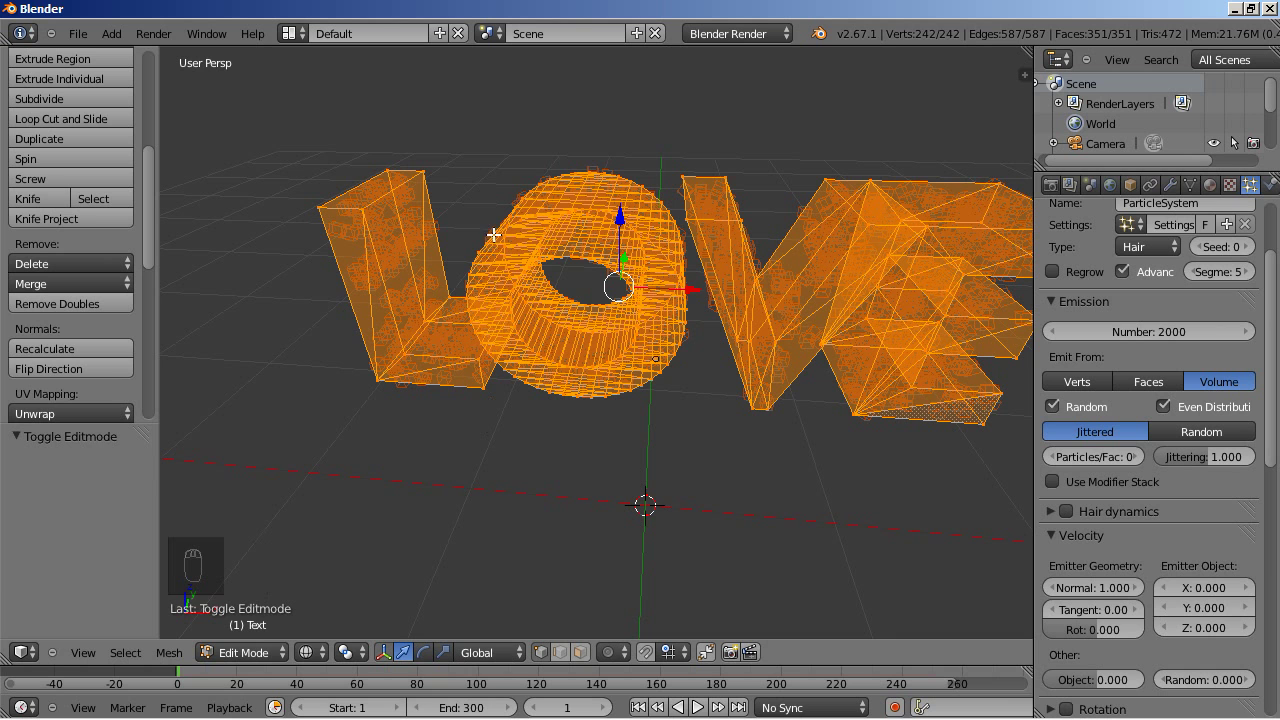
right_click(421, 173)
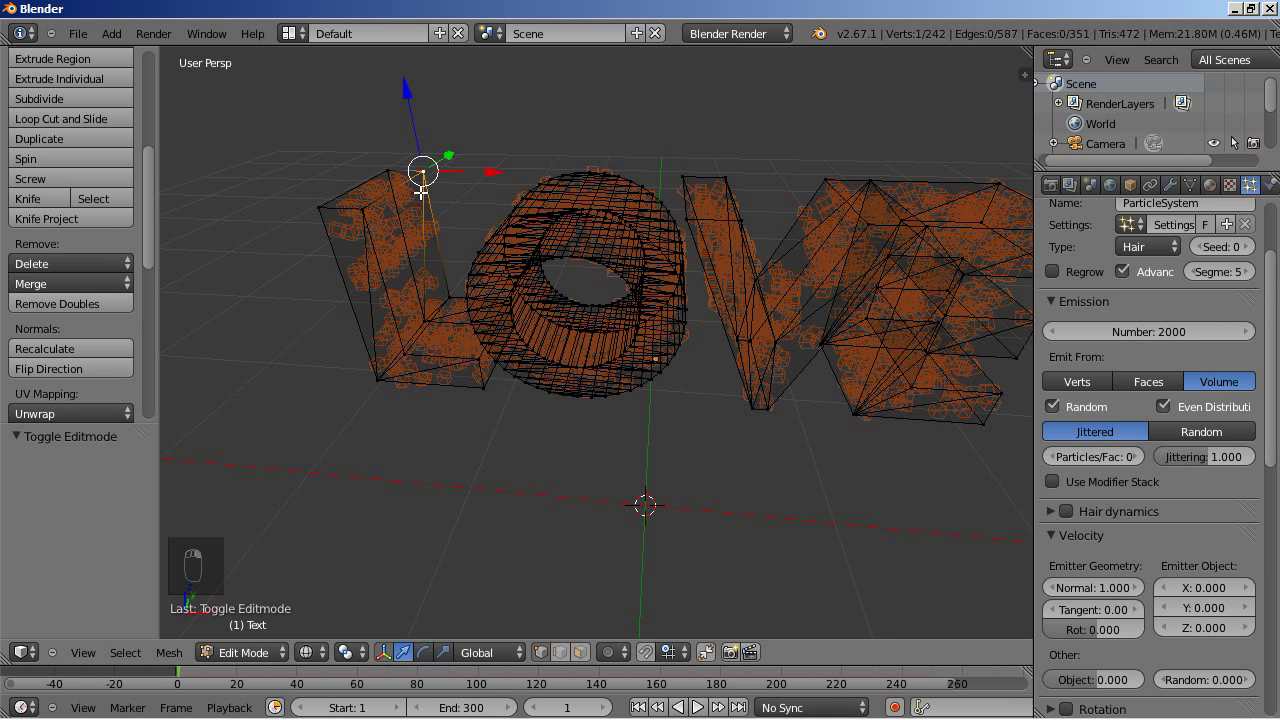
middle_drag(437, 221, 426, 254)
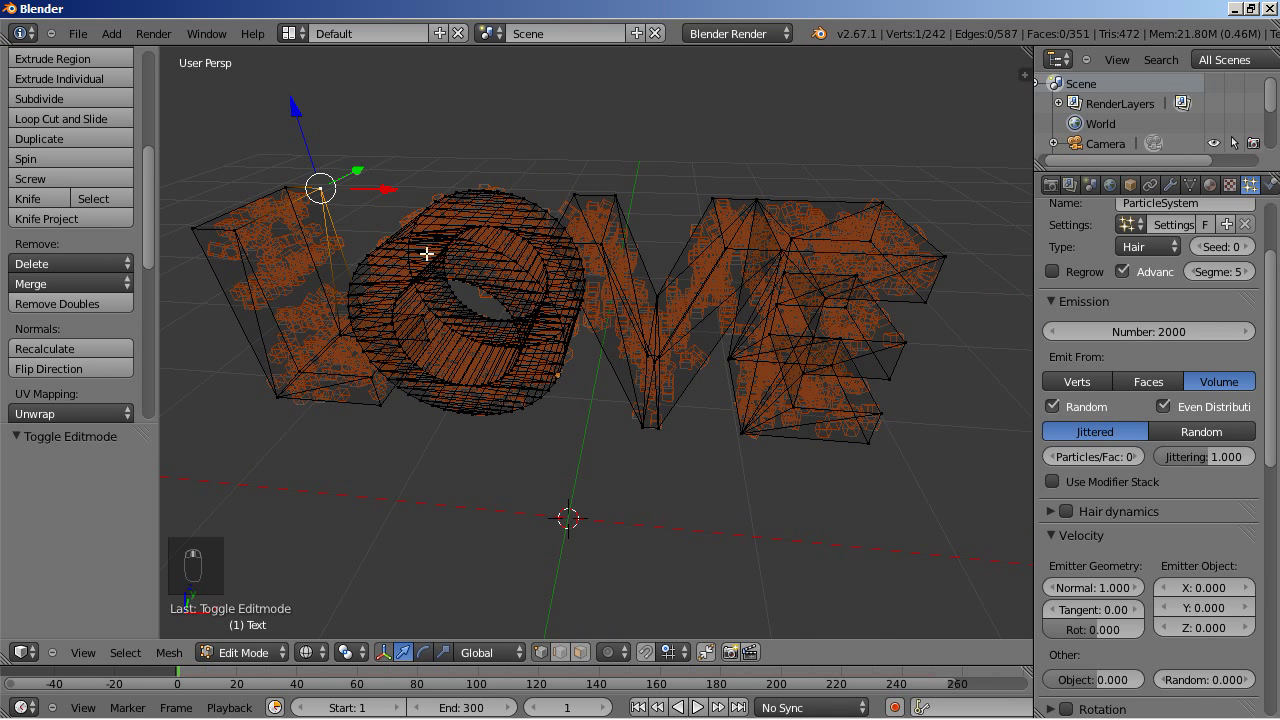
shift+right_click(618, 193)
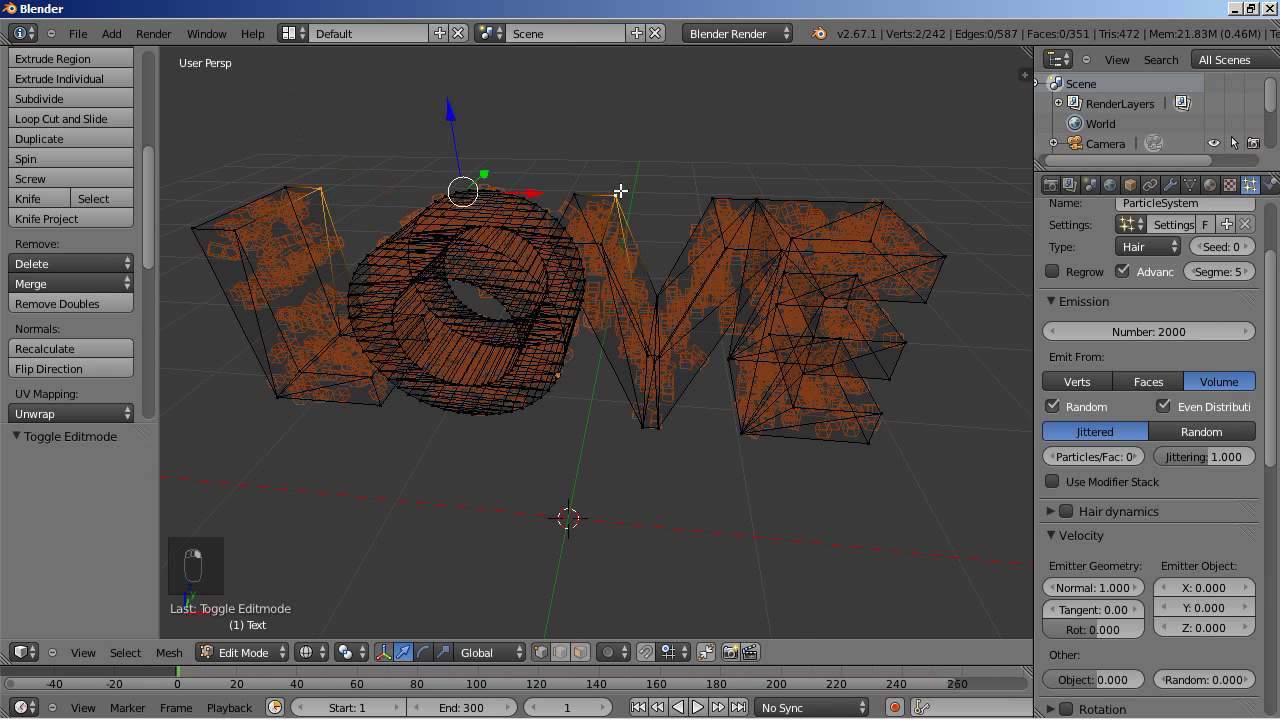
shift+right_click(884, 190)
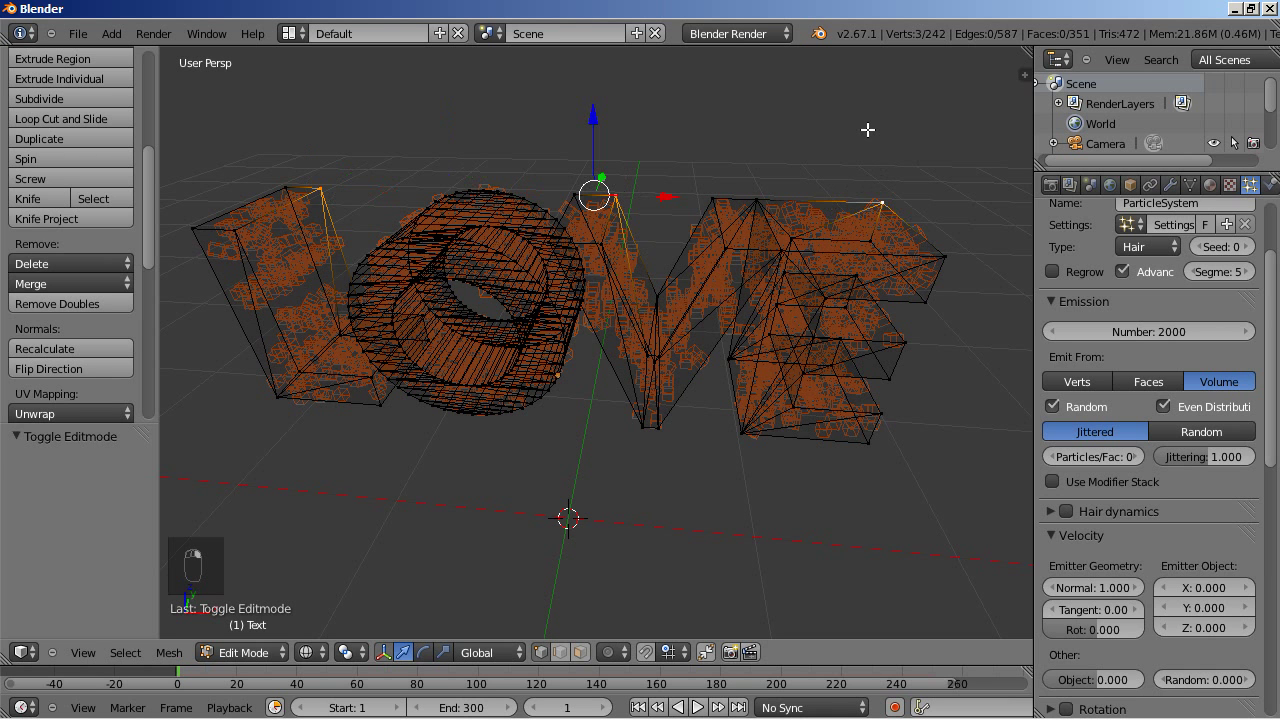
key(ctrl+l)
middle_drag(597, 380, 507, 397)
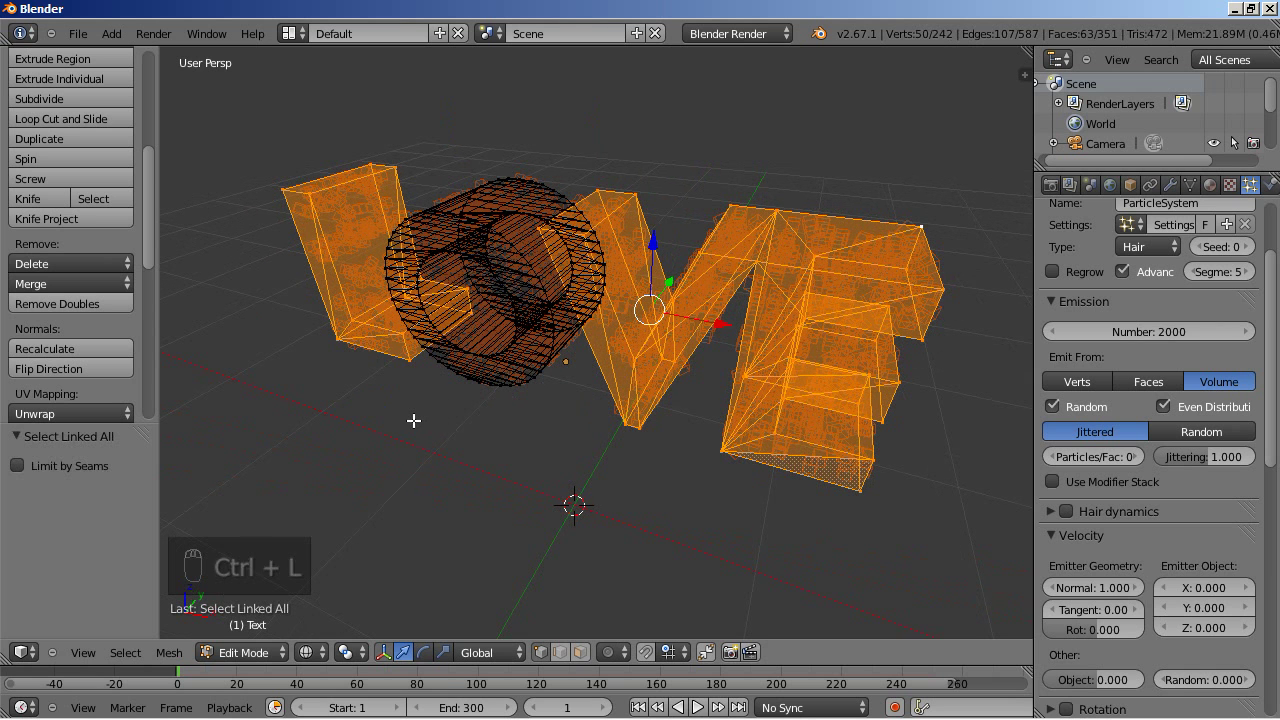
key(w)
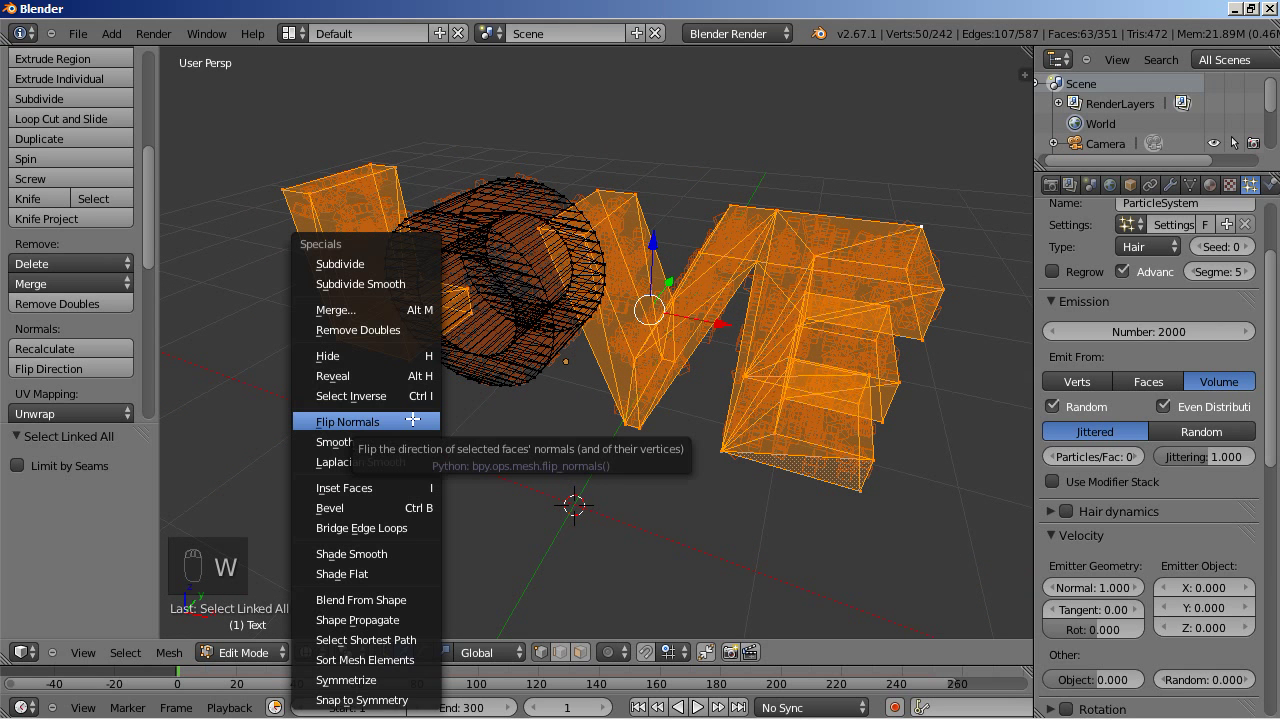
click(345, 264)
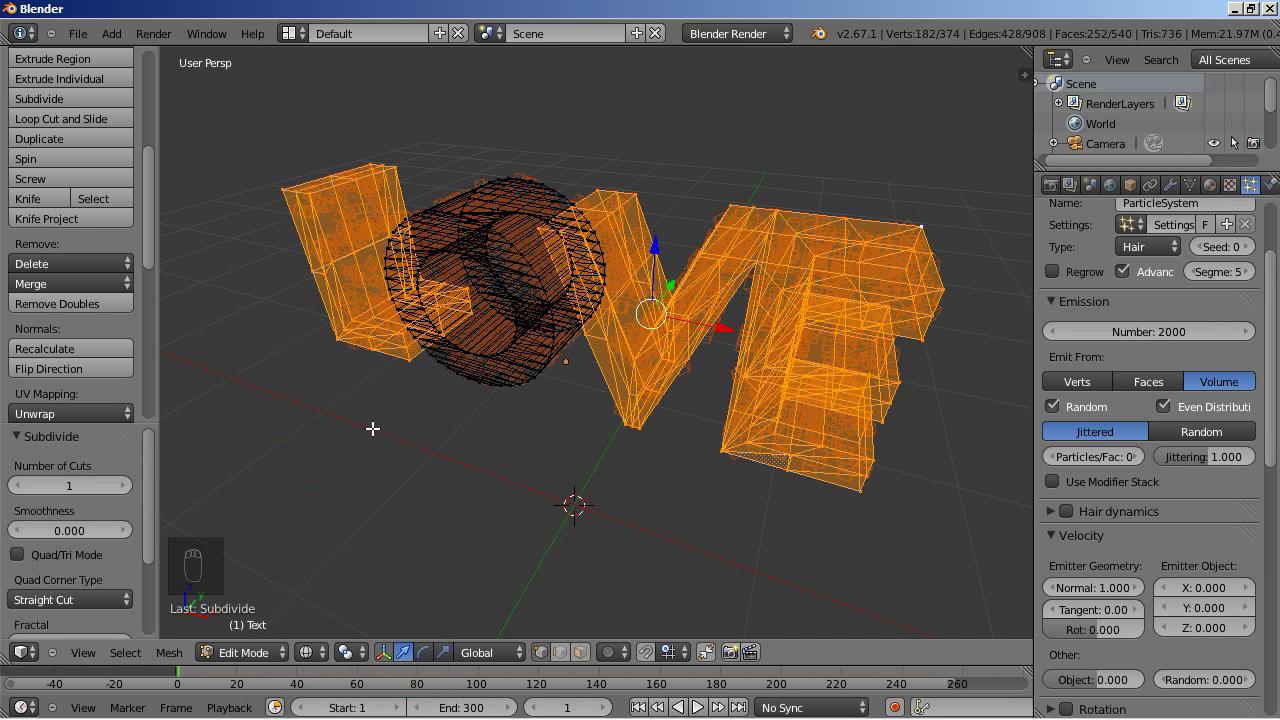
click(125, 483)
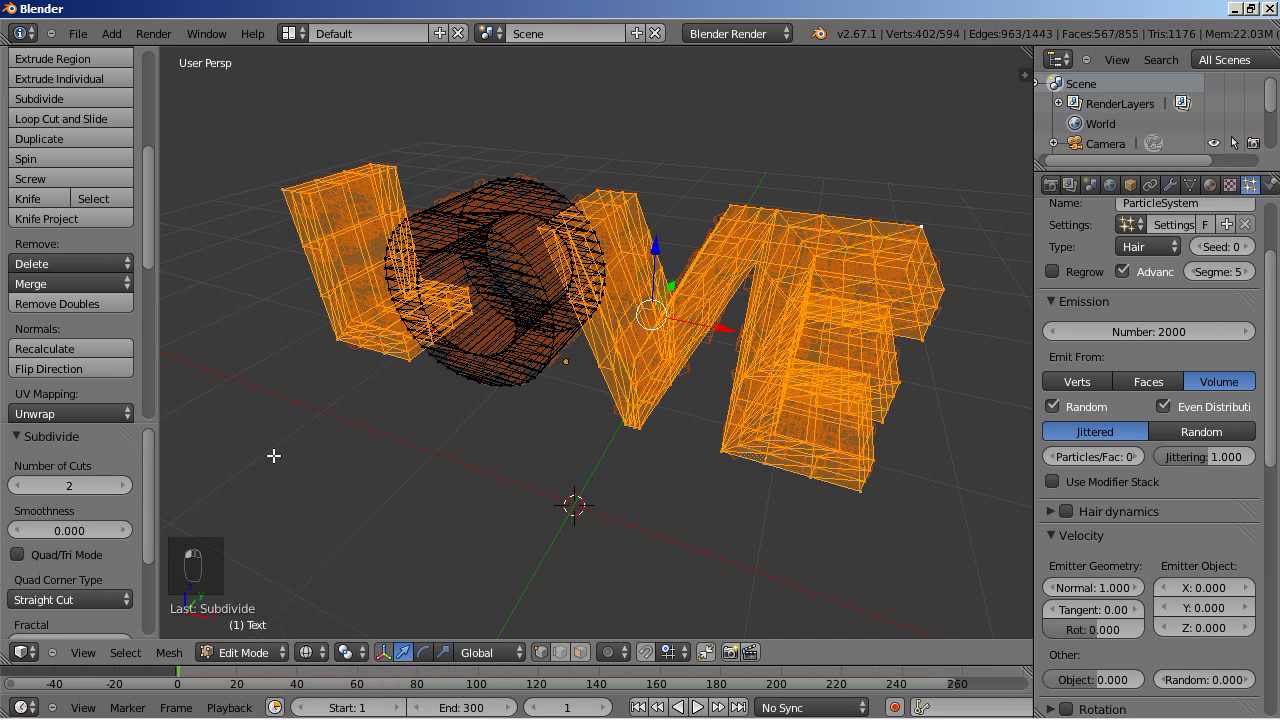
middle_drag(369, 374, 347, 435)
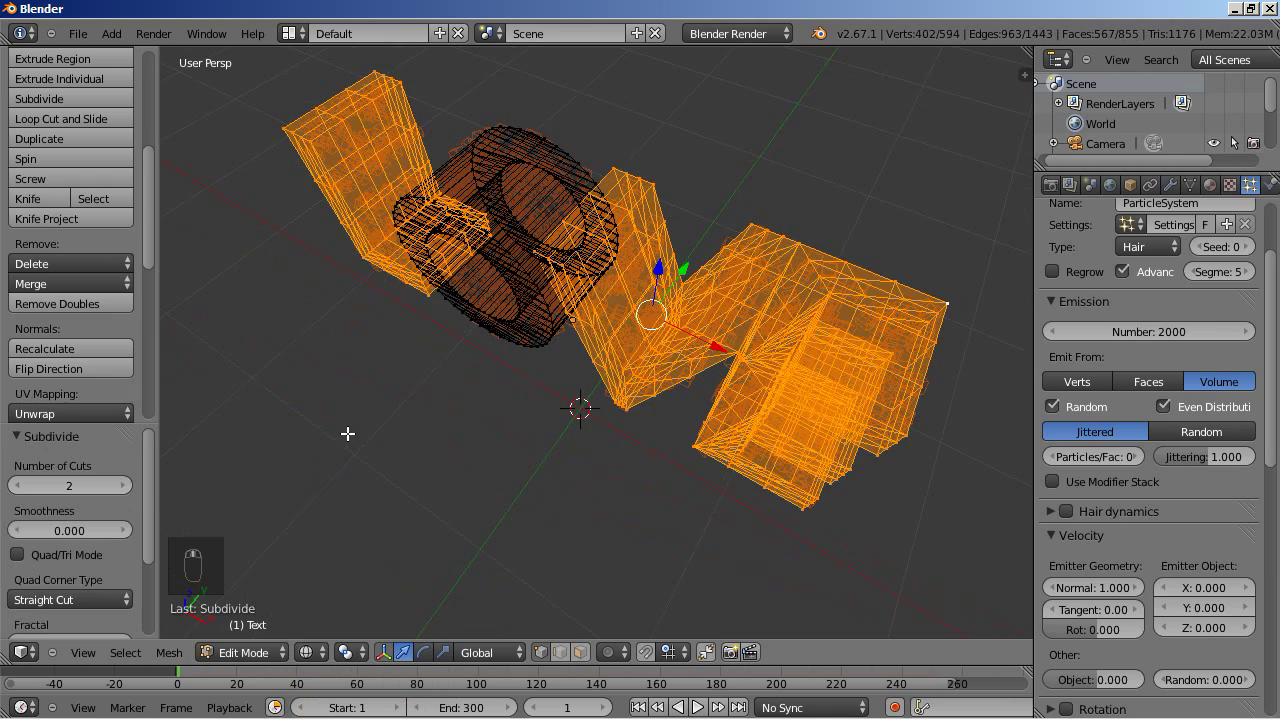
key(Tab)
Step: Change the particle emission distribution from jittered to random and set the random velocity variation to 0.050
mouse_move(381, 339)
middle_down()
mouse_move(410, 418)
mouse_move(563, 355)
mouse_move(654, 336)
mouse_move(393, 343)
middle_up()
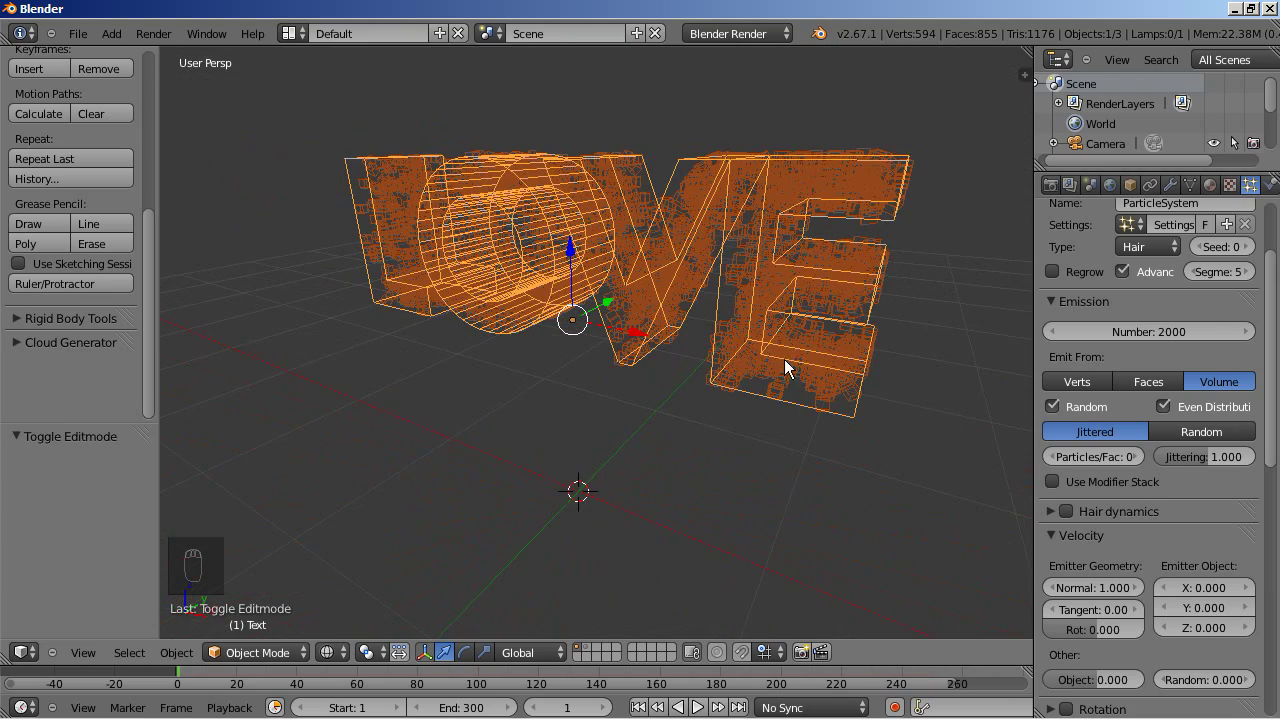
middle_drag(755, 307, 285, 278)
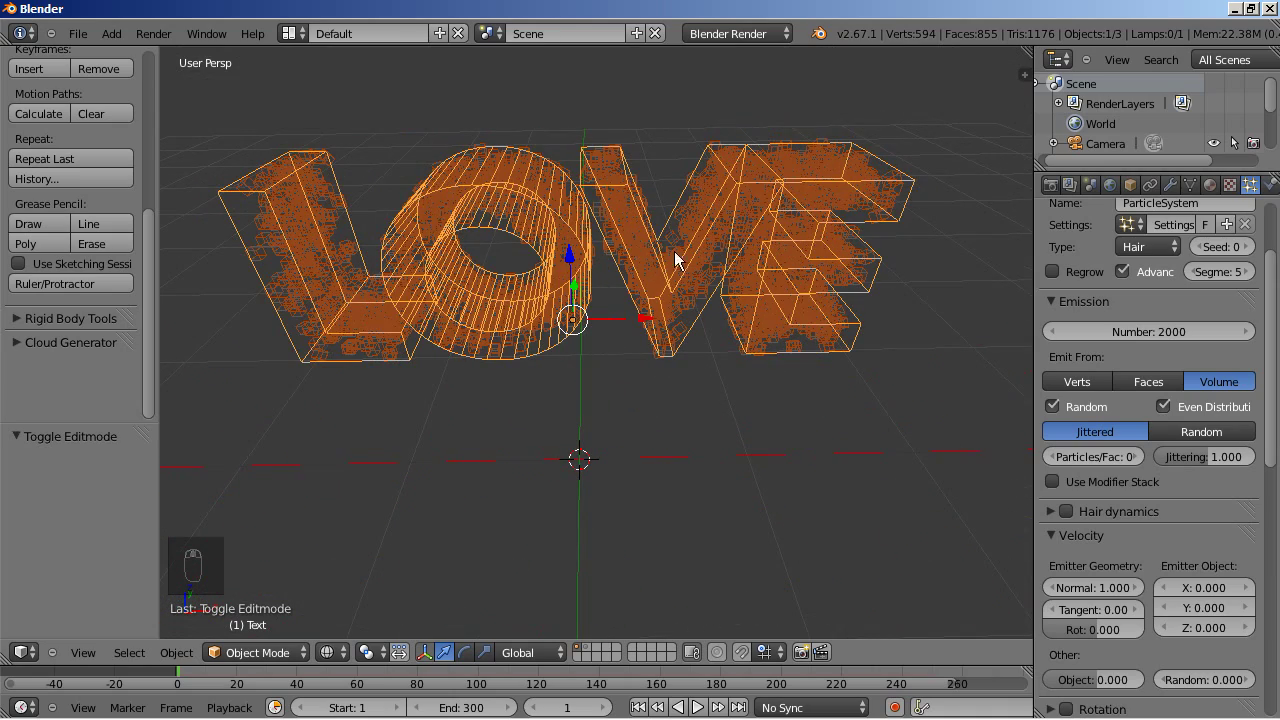
middle_drag(783, 271, 643, 306)
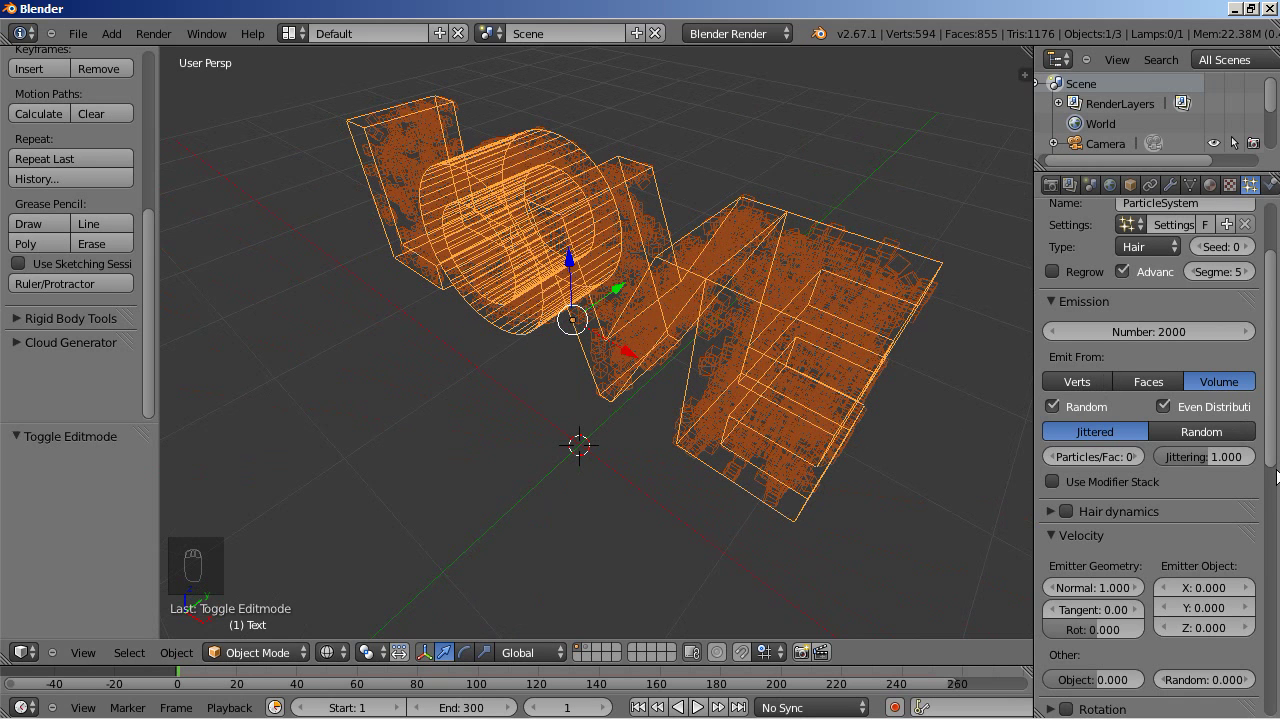
scroll(1272, 450, down, 2)
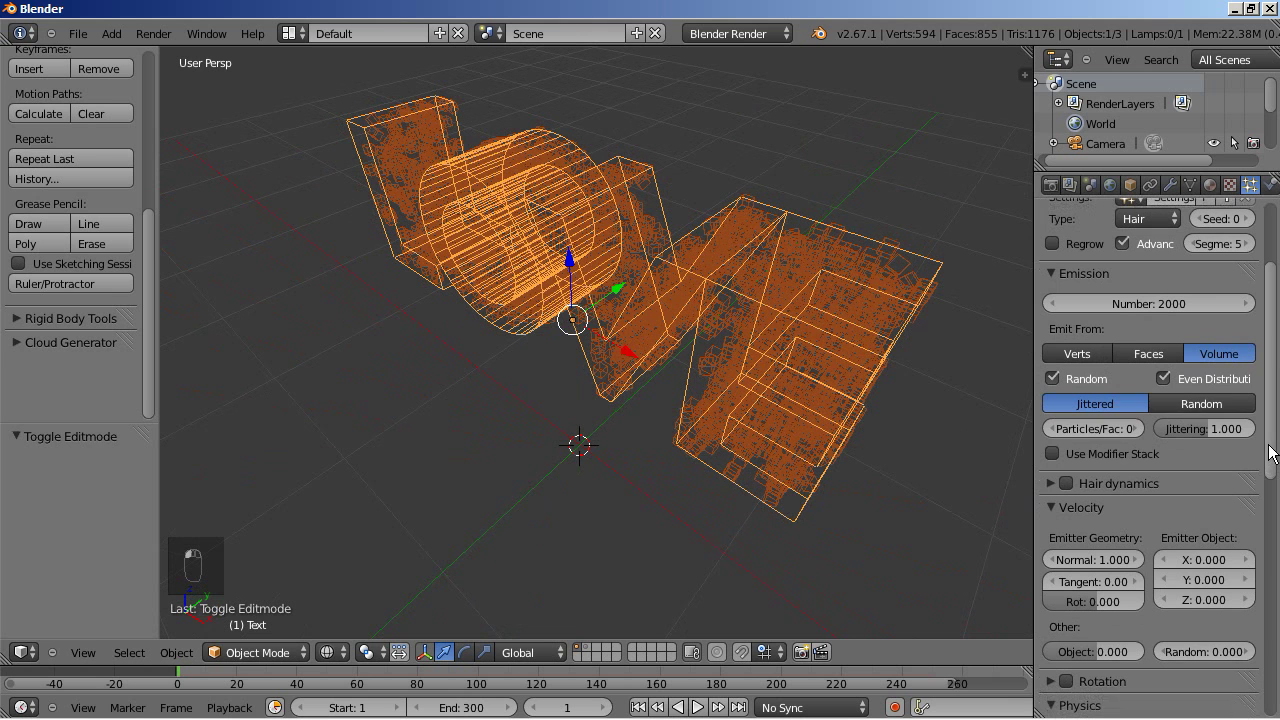
click(1210, 404)
drag(1278, 456, 1268, 520)
click(1249, 470)
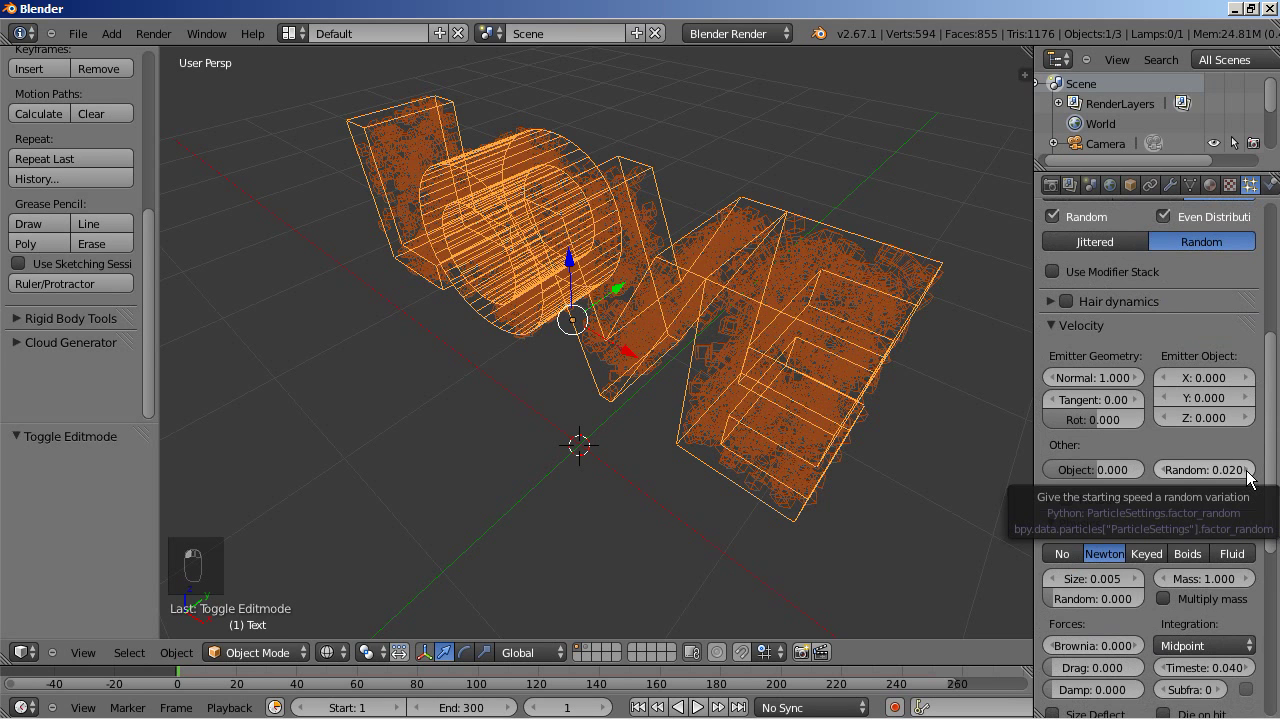
click(1249, 470)
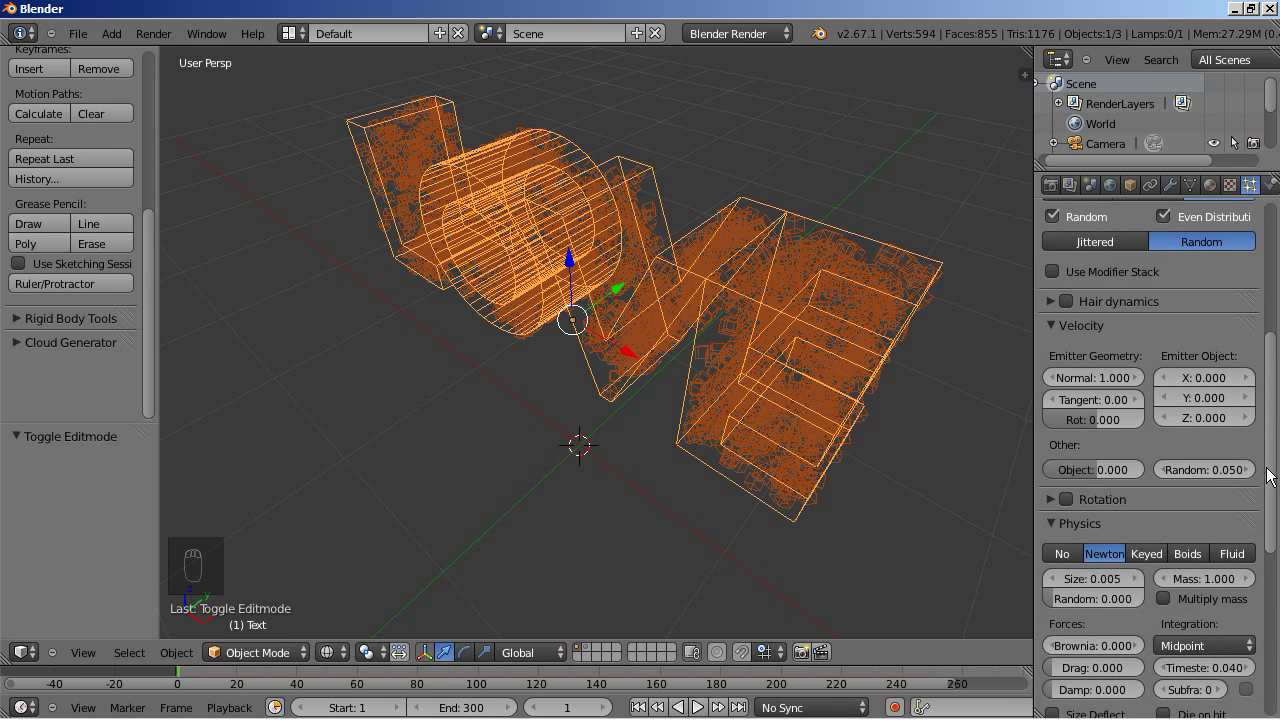
Step: Convert the text object's particle cubes into real, independent objects with Make Duplicates Real
scroll(1262, 483, down, 3)
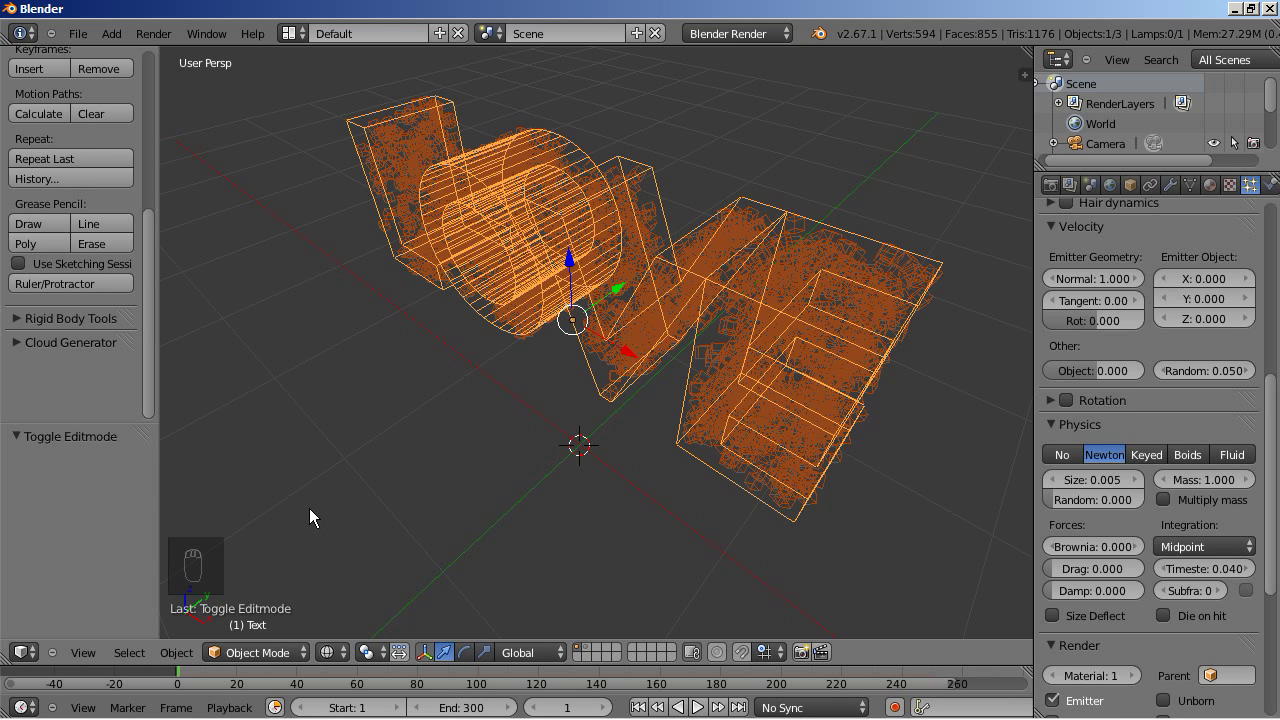
click(177, 652)
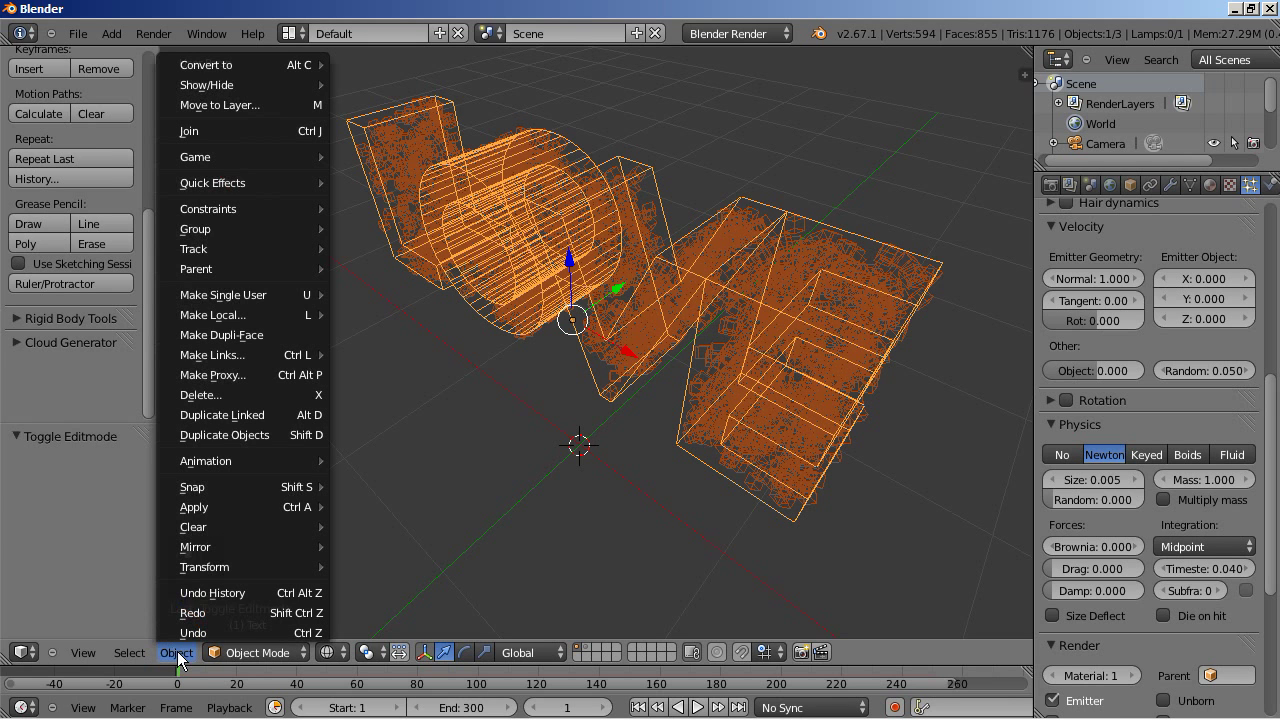
mouse_move(211, 522)
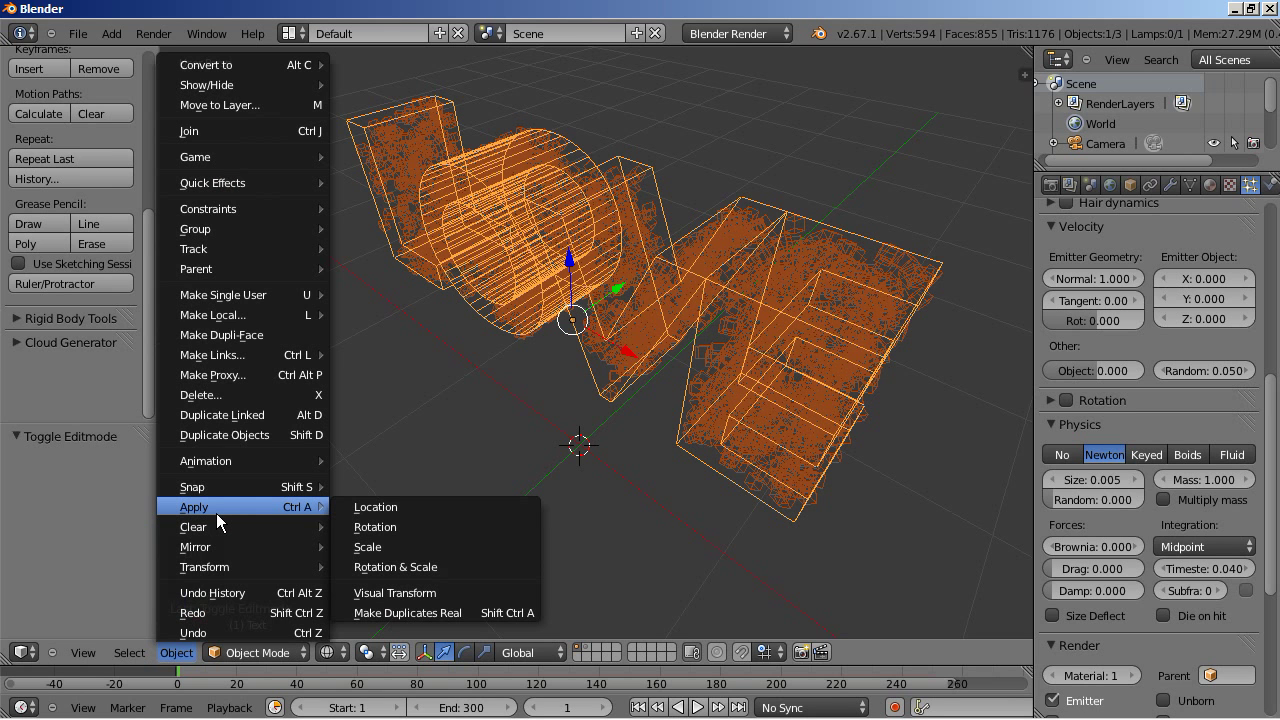
click(390, 613)
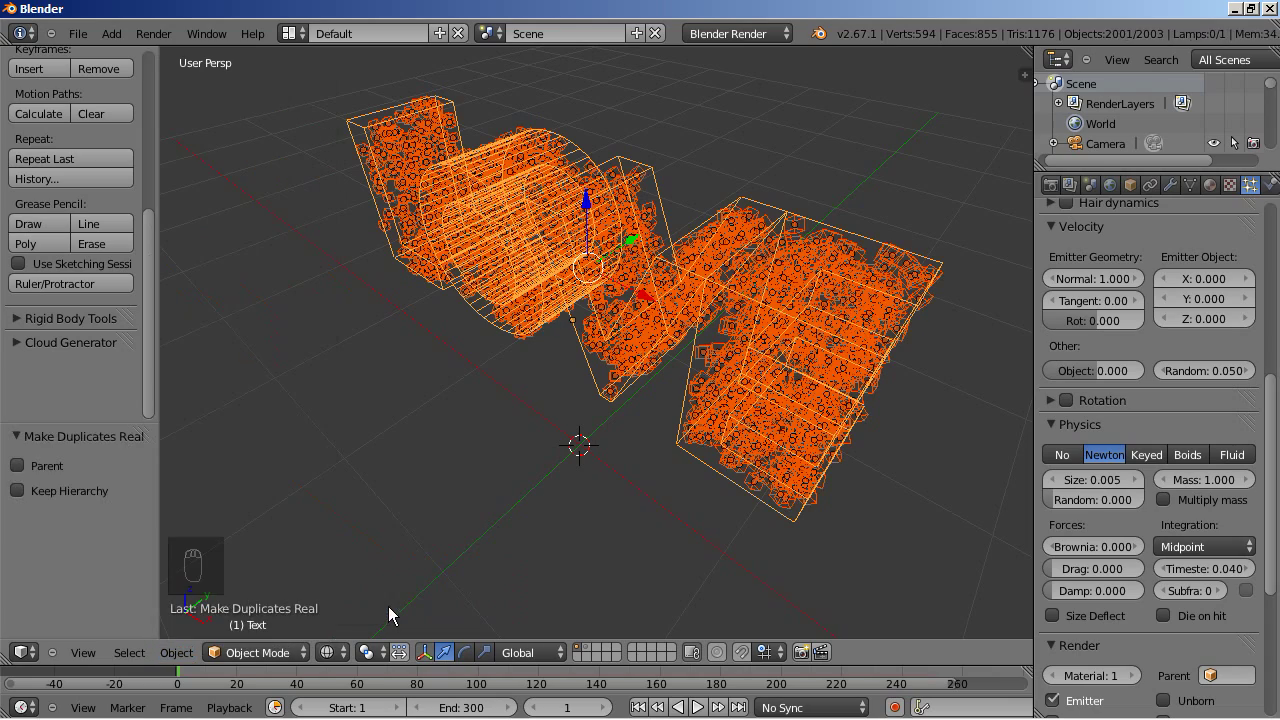
Step: Select only the LOVE text mesh and move it to the third layer, away from the cubes
middle_drag(462, 322, 363, 370)
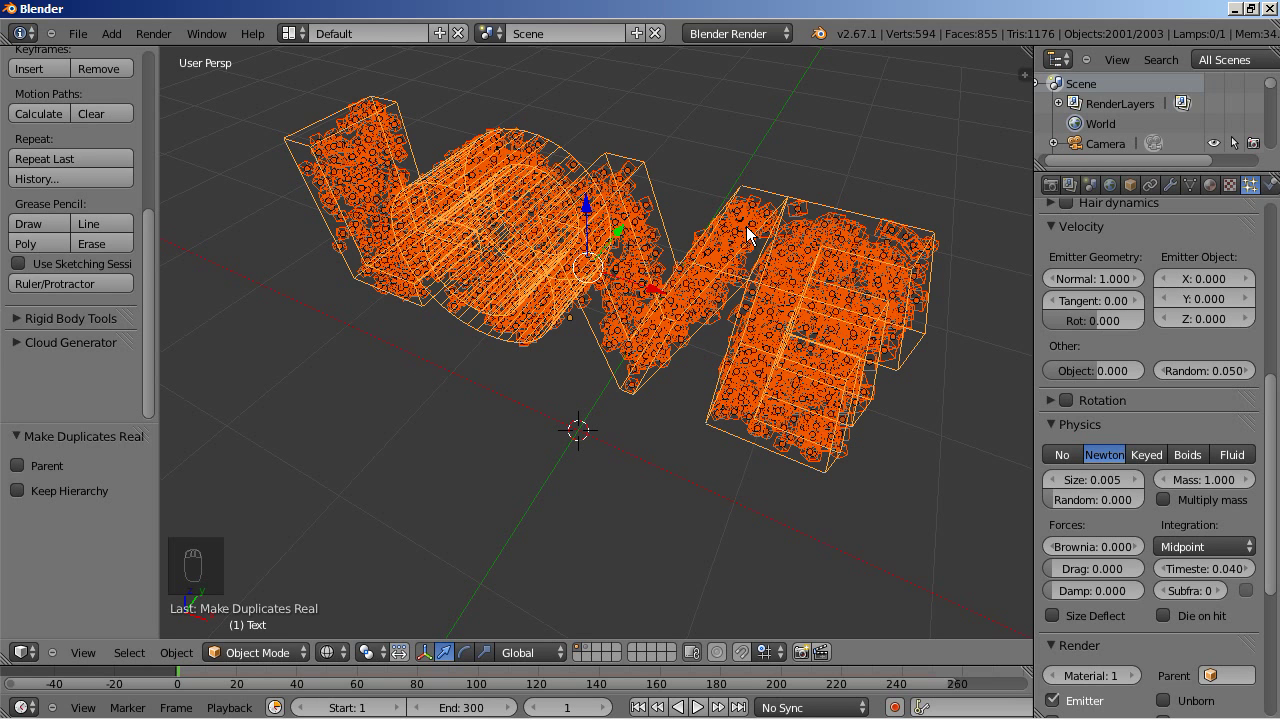
right_click(292, 140)
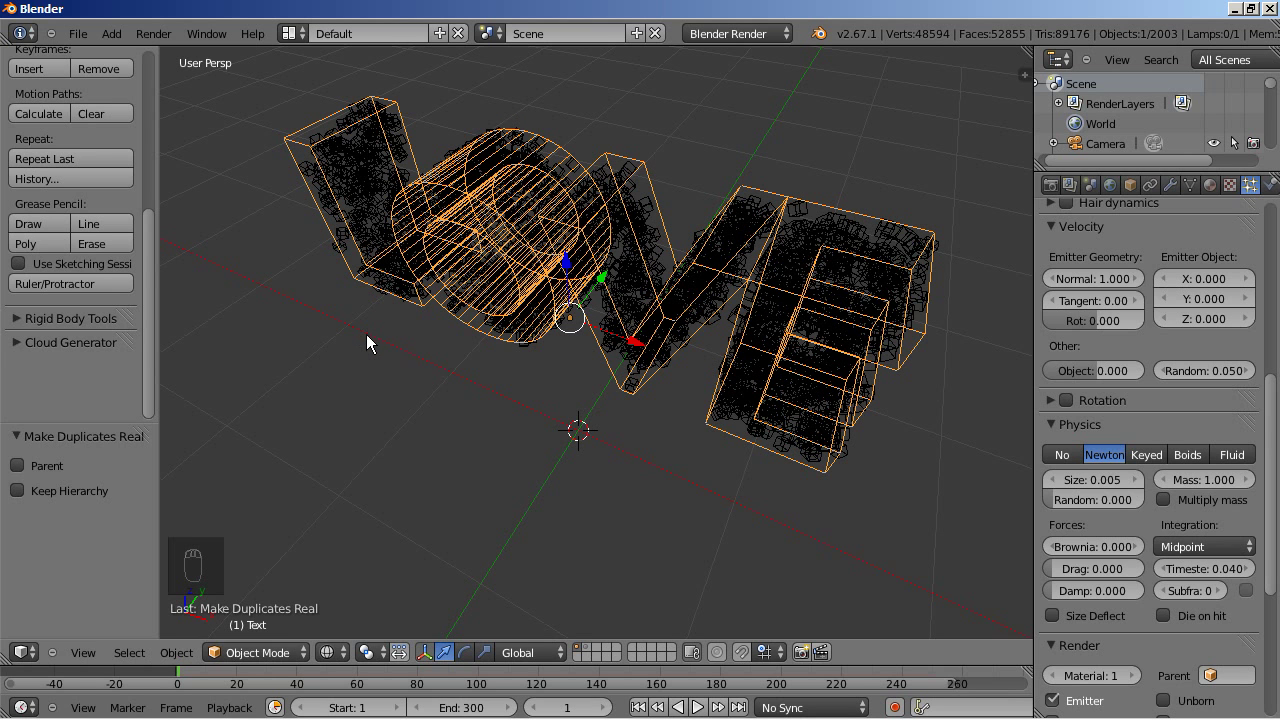
key(m)
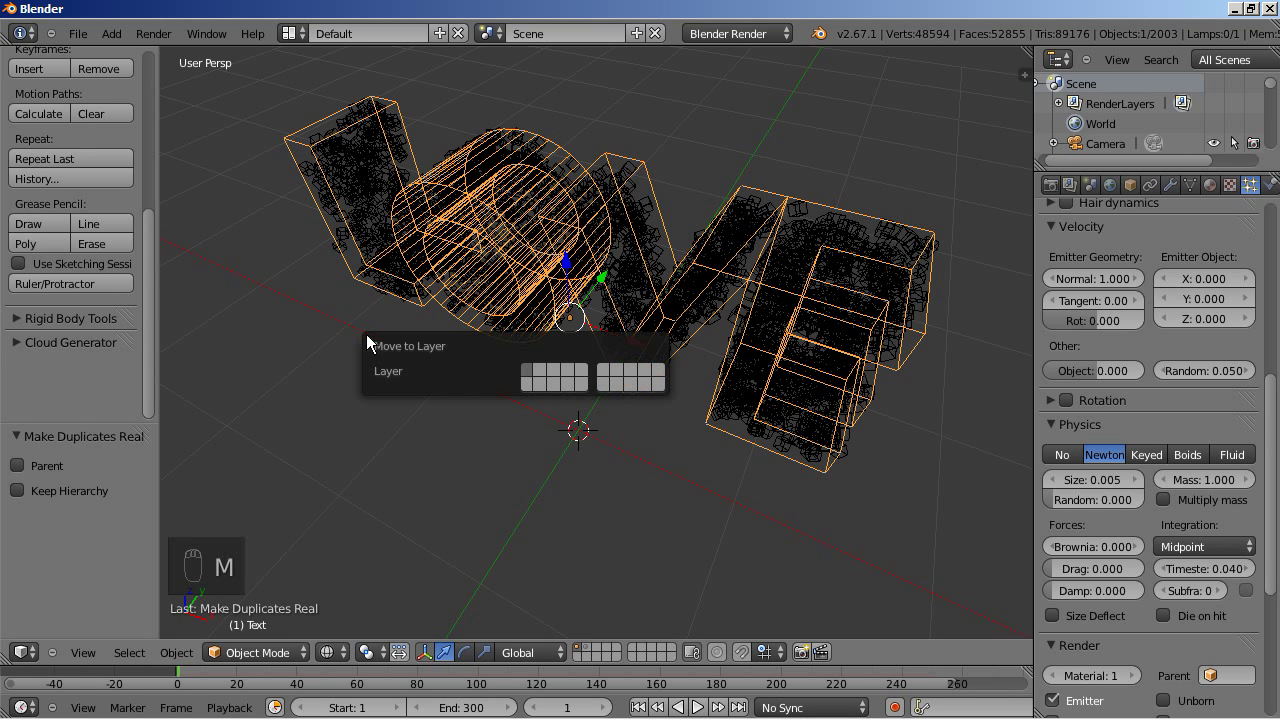
click(553, 369)
middle_drag(490, 151, 471, 300)
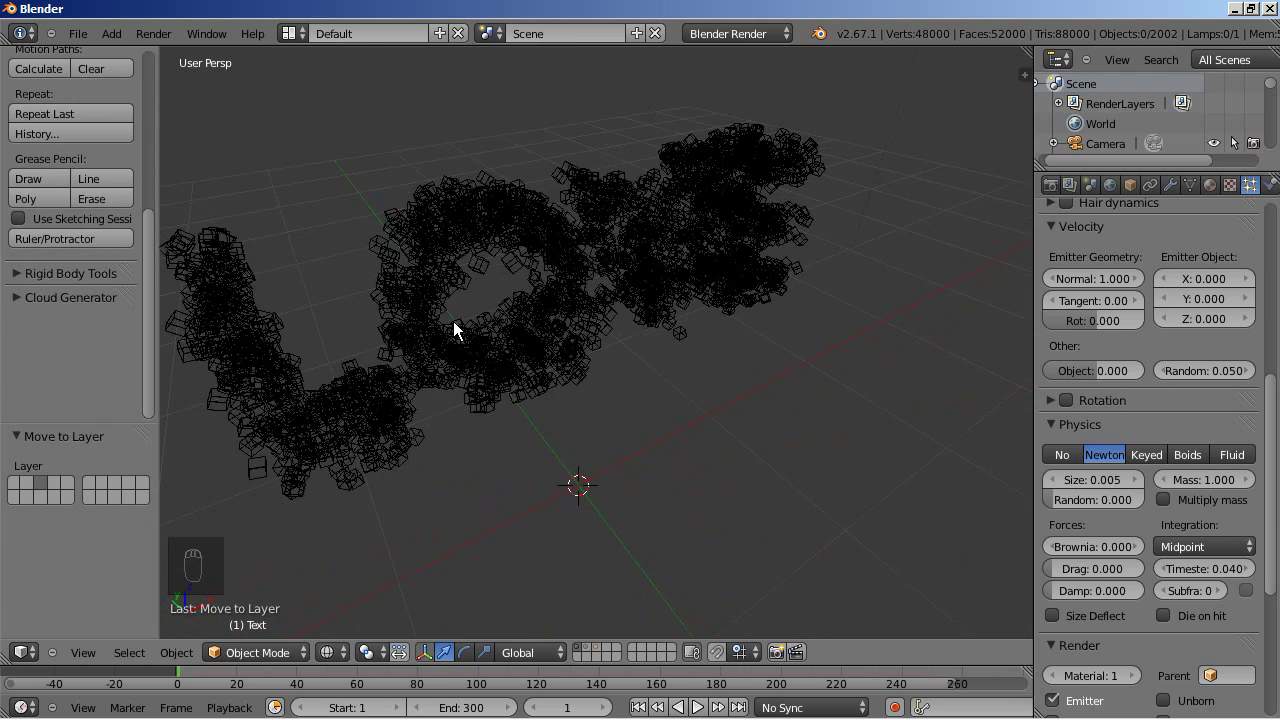
Step: Add a plane mesh at the origin and scale its geometry by 7 in Edit Mode to extend around the cubes
scroll(451, 329, down, 5)
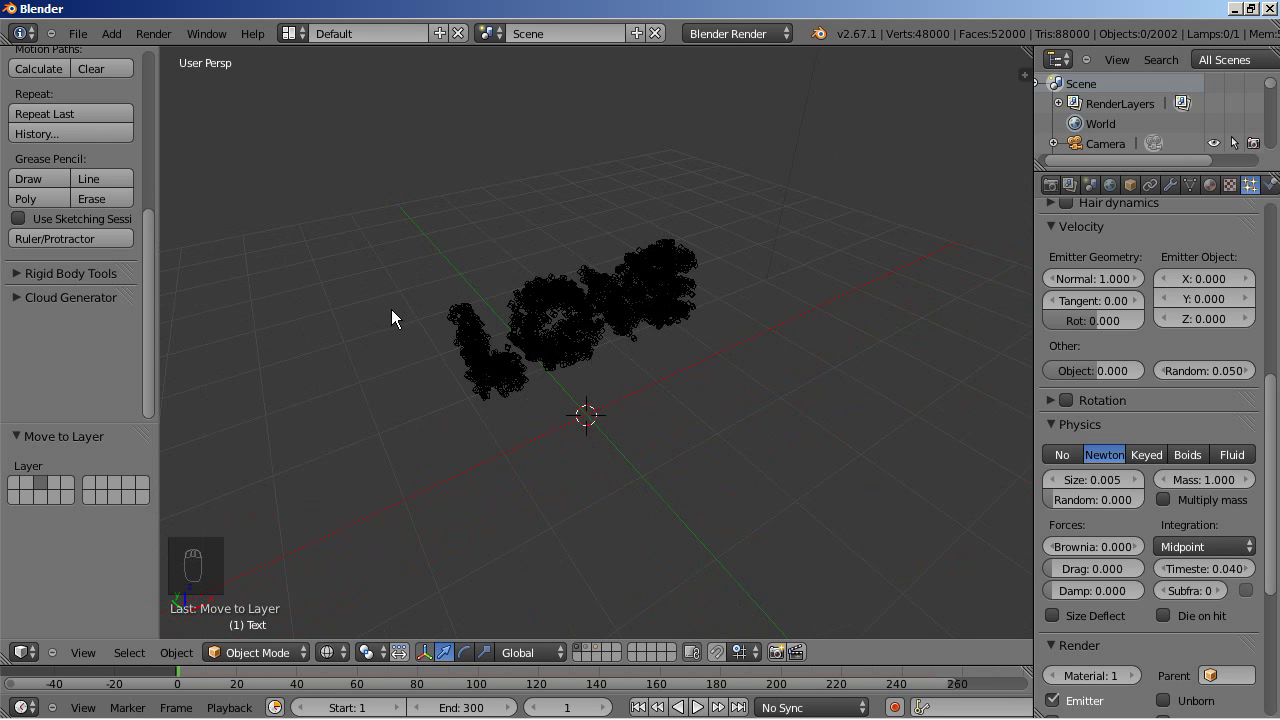
key(shift+a)
mouse_move(404, 311)
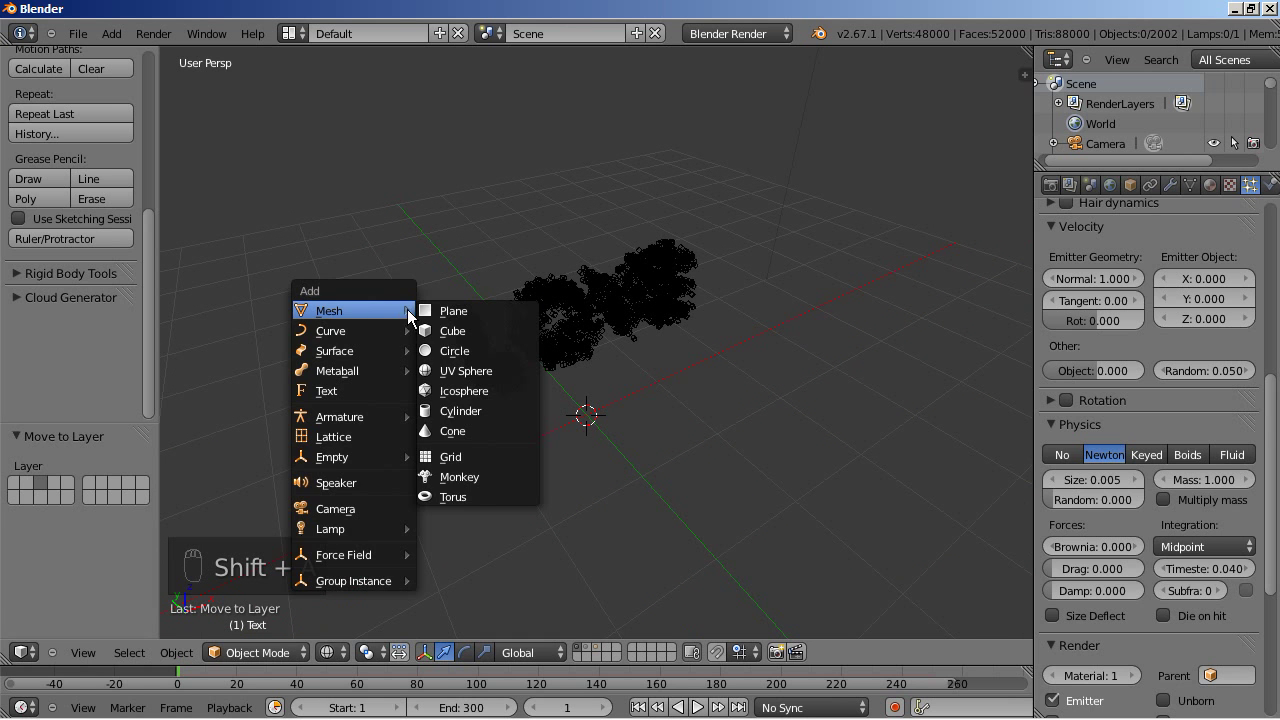
click(440, 312)
middle_drag(491, 326, 503, 411)
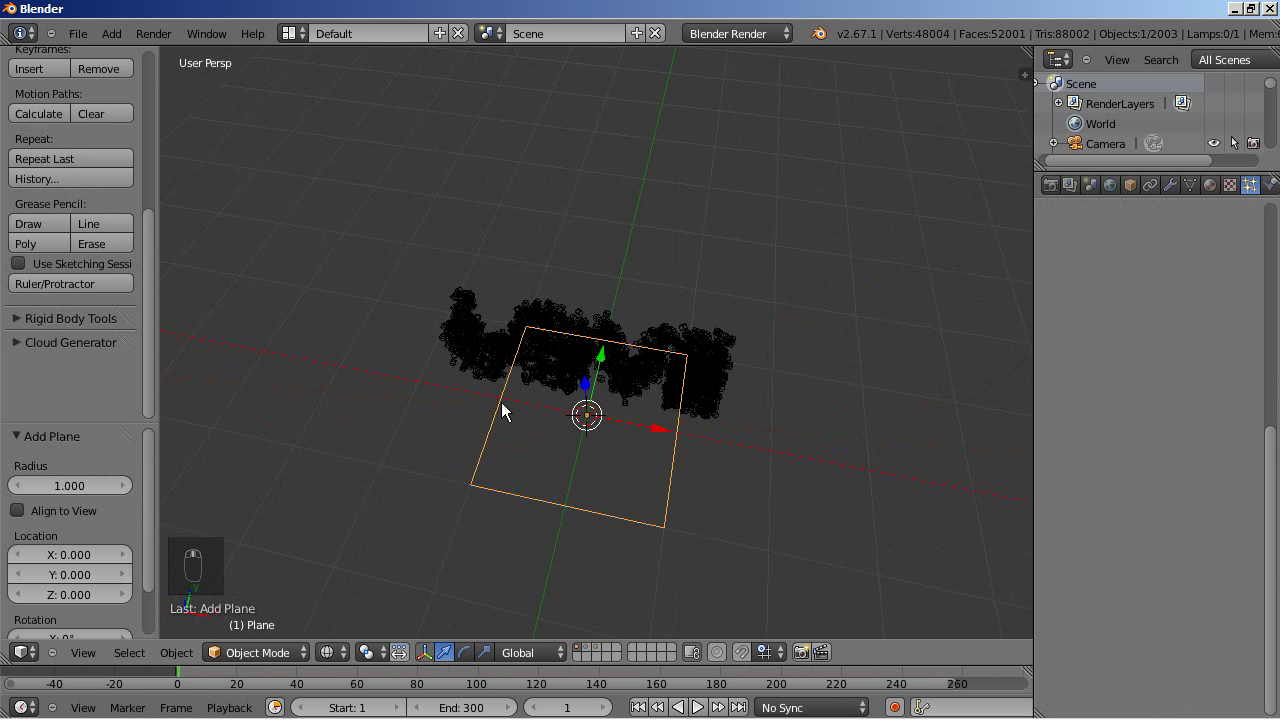
scroll(503, 411, down, 2)
key(Tab)
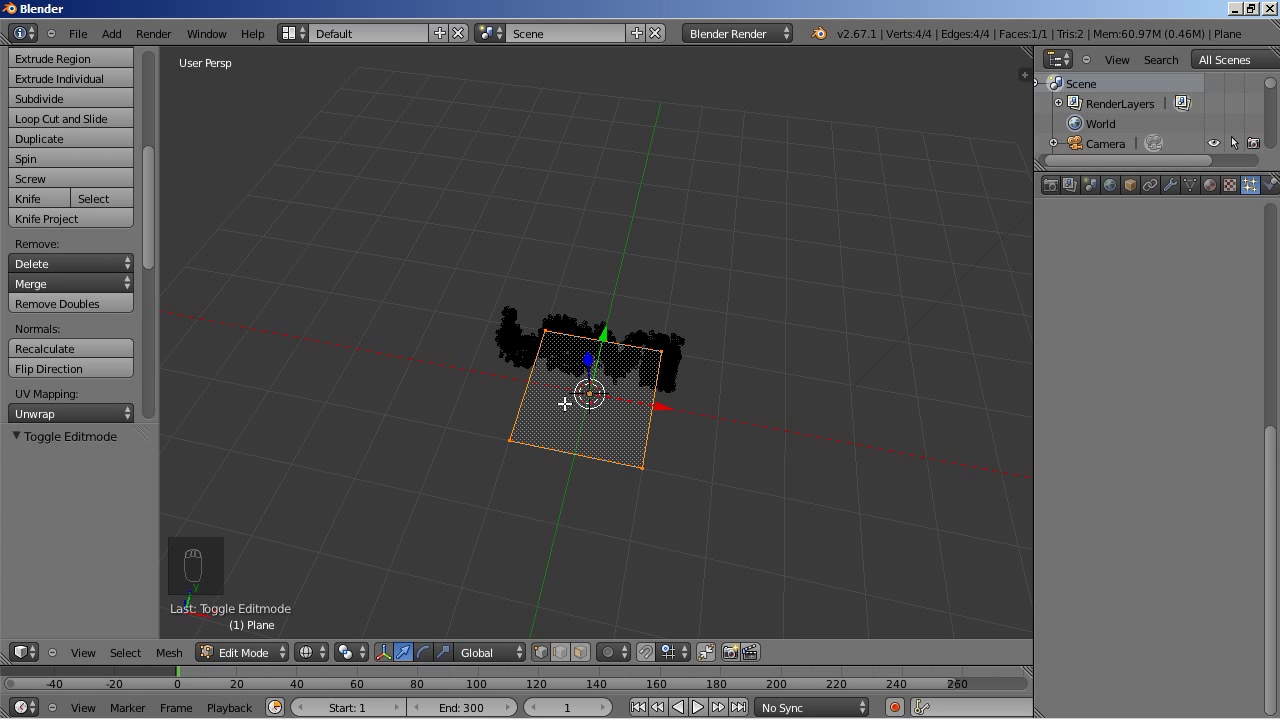
key(s)
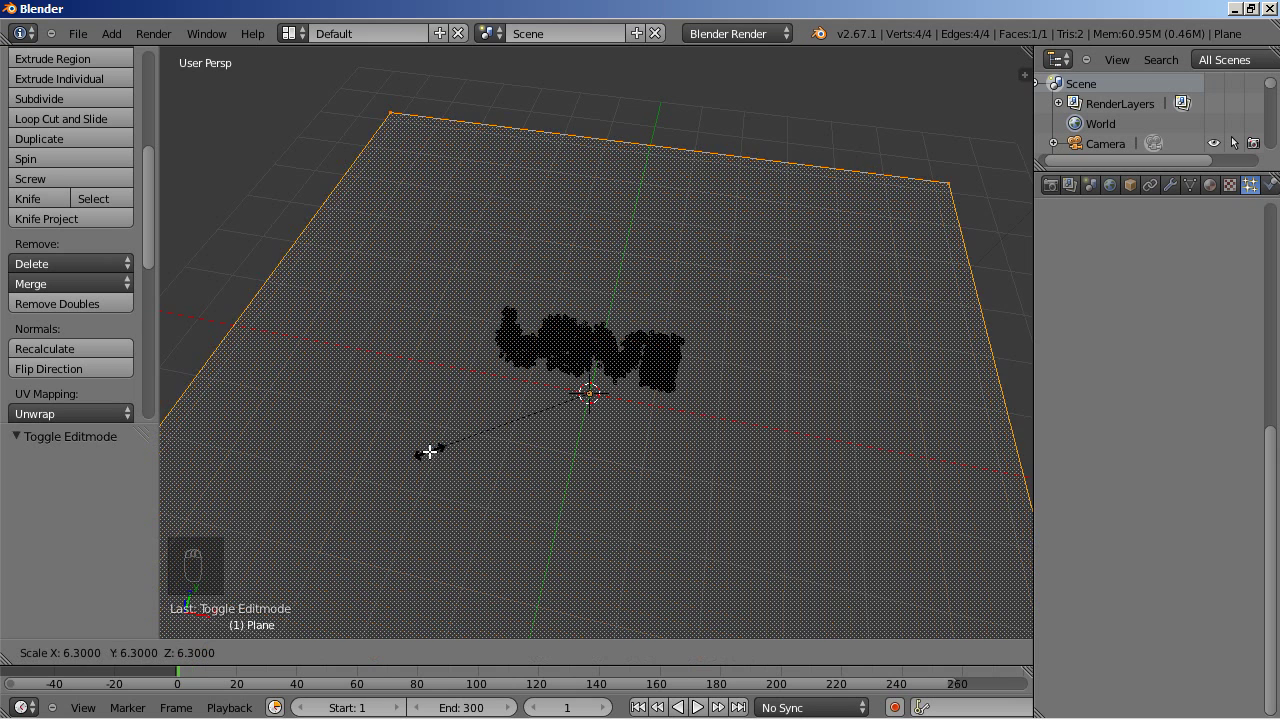
click(413, 458)
Step: Subdivide the enlarged plane with 10 cuts and return to Object Mode
mouse_move(446, 460)
middle_down()
mouse_move(477, 400)
mouse_move(440, 440)
middle_up()
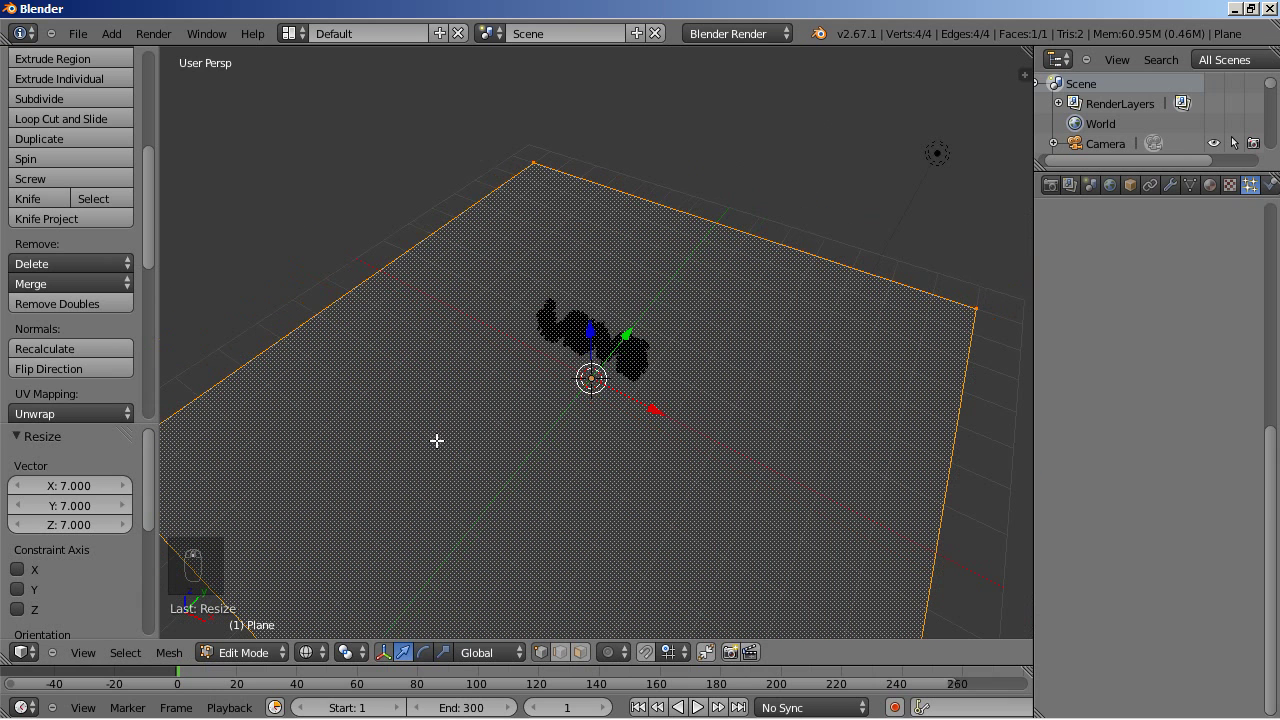
key(w)
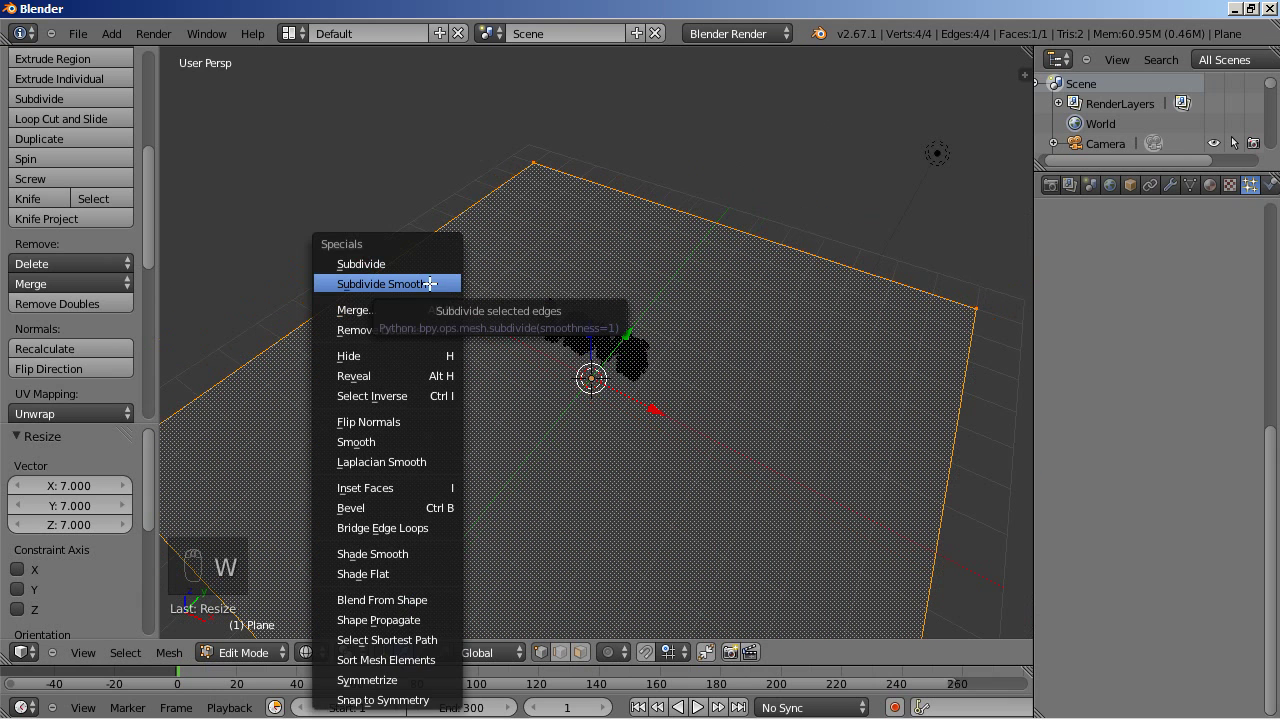
click(422, 264)
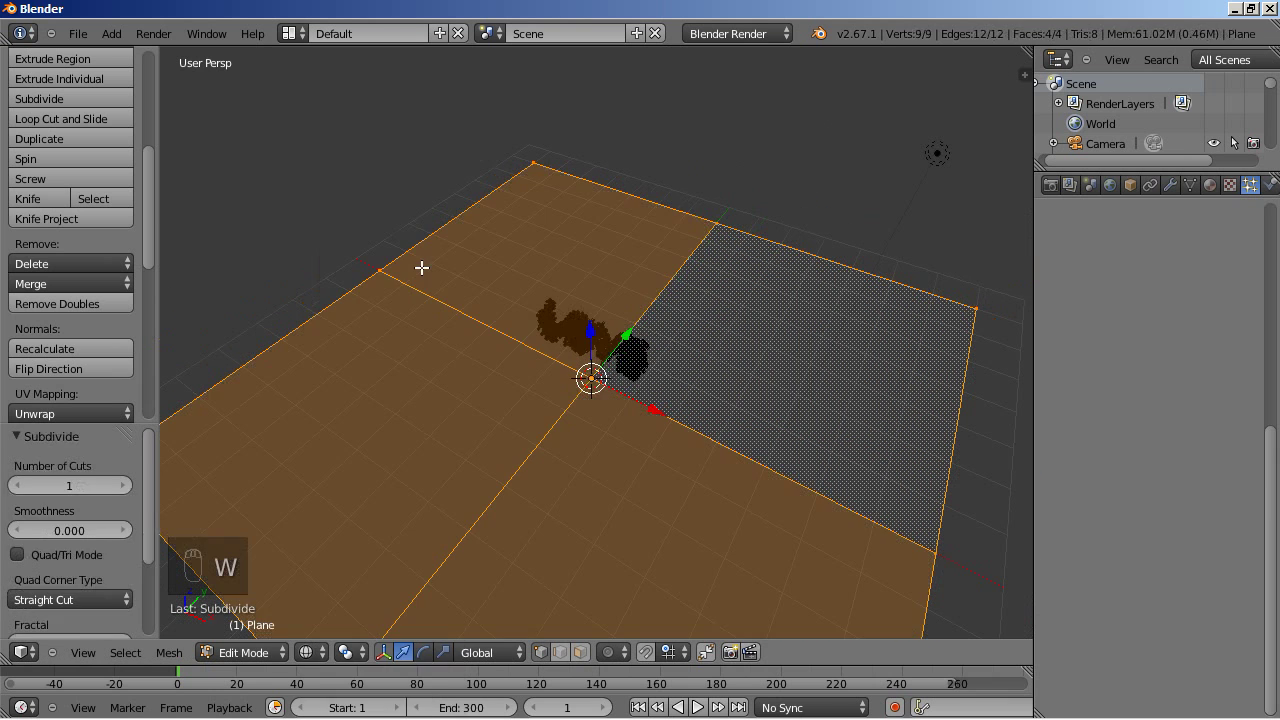
click(121, 486)
click(121, 486)
click(121, 486)
click(121, 486)
click(121, 486)
click(120, 486)
click(120, 486)
click(120, 486)
click(120, 486)
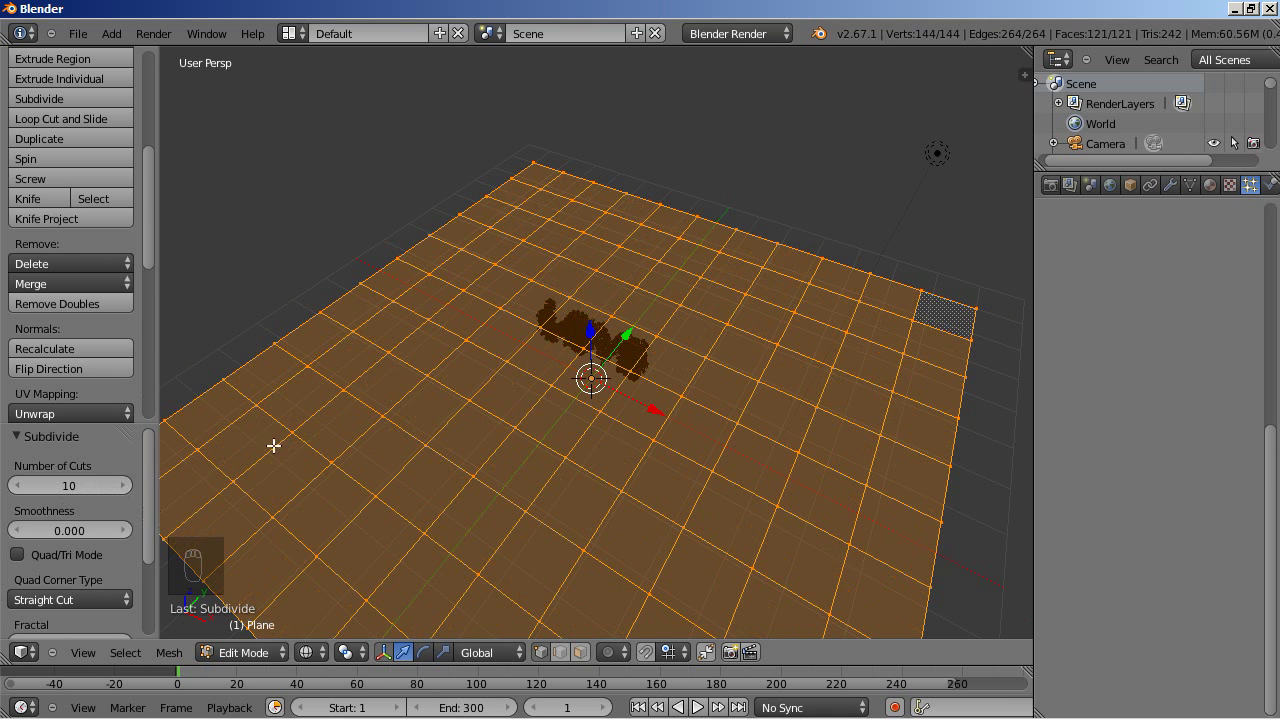
key(Tab)
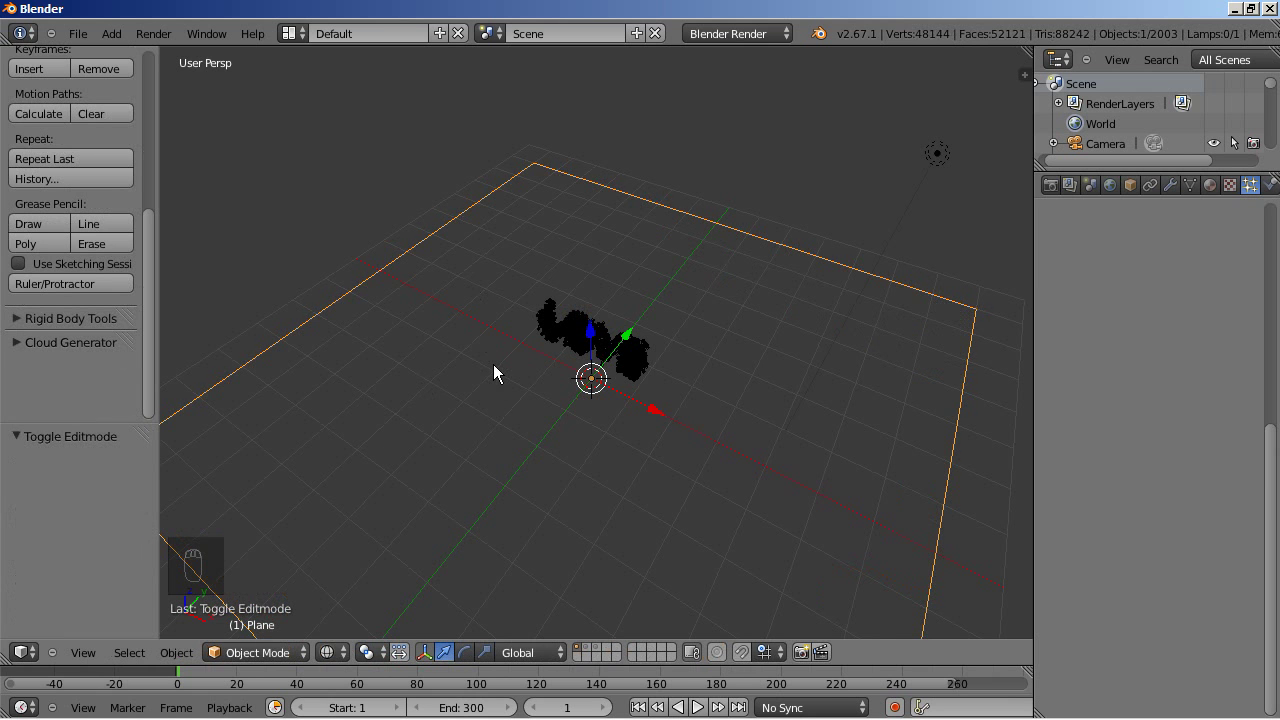
Step: Switch the viewport to solid shading, return the 3D cursor to the center, and box-select all the LOVE cubes without the plane
key(z)
middle_drag(544, 426, 536, 337)
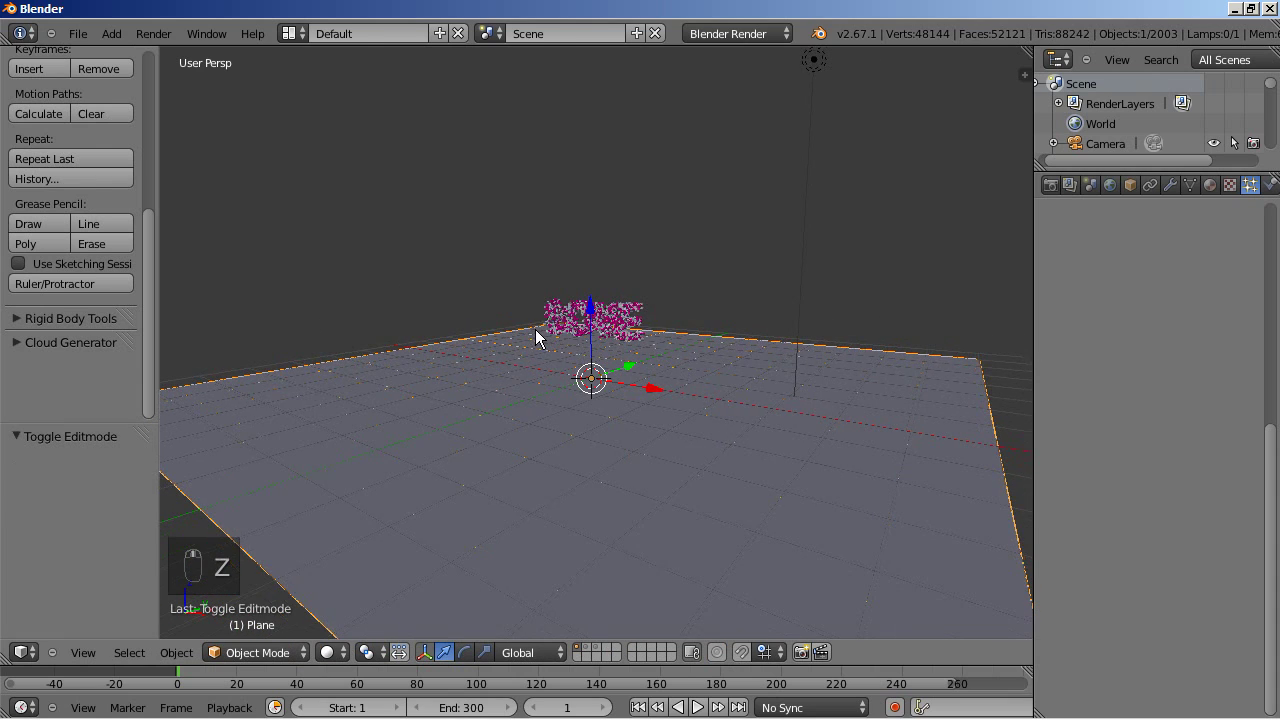
scroll(559, 392, up, 6)
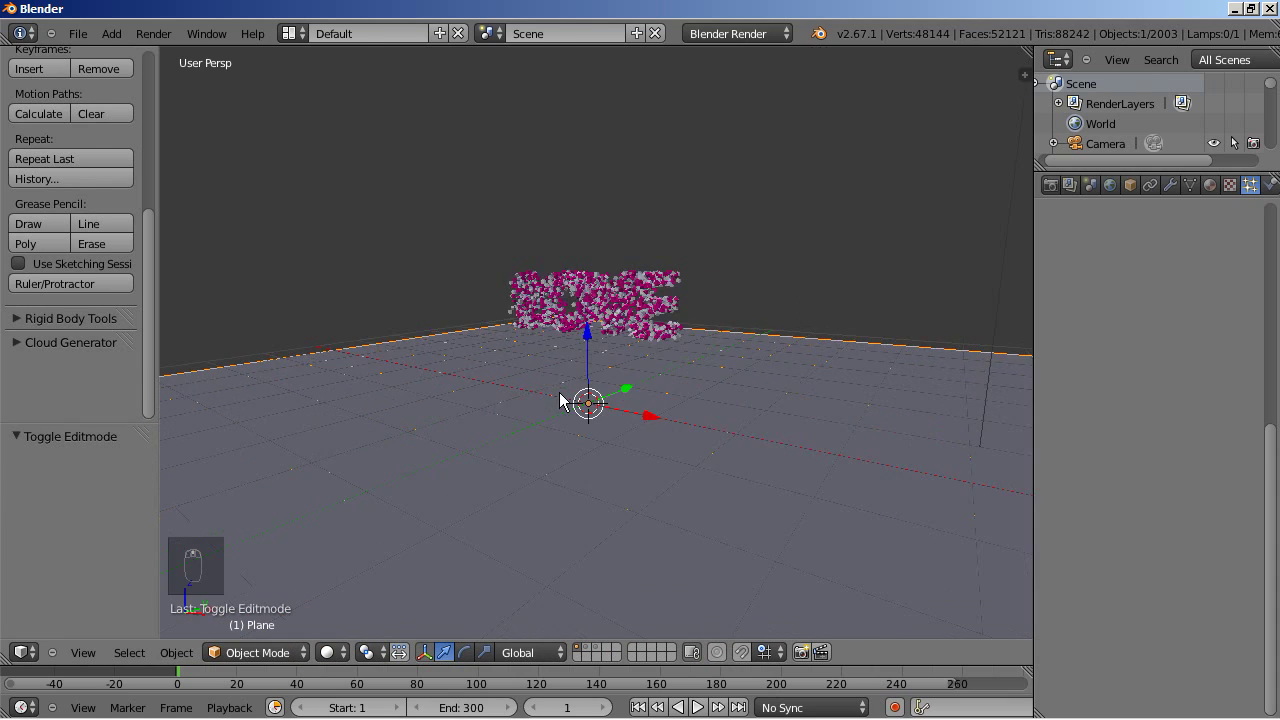
middle_drag(453, 367, 545, 364)
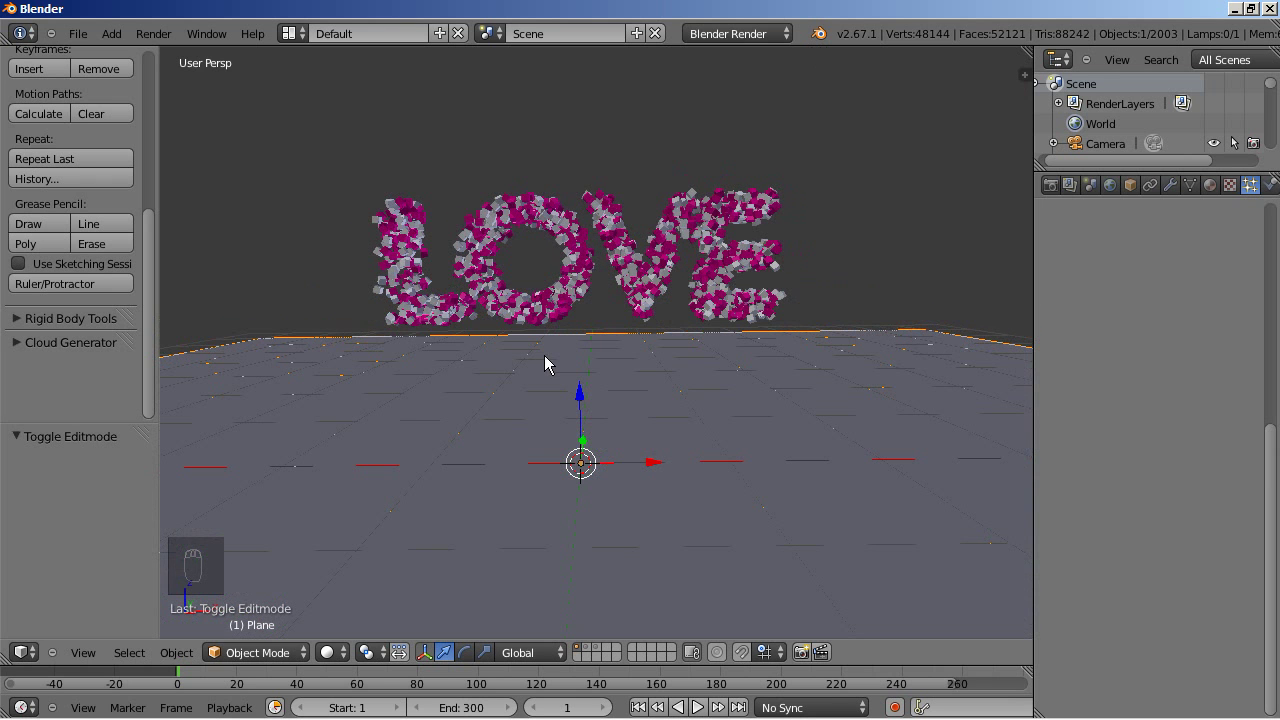
middle_drag(706, 329, 691, 298)
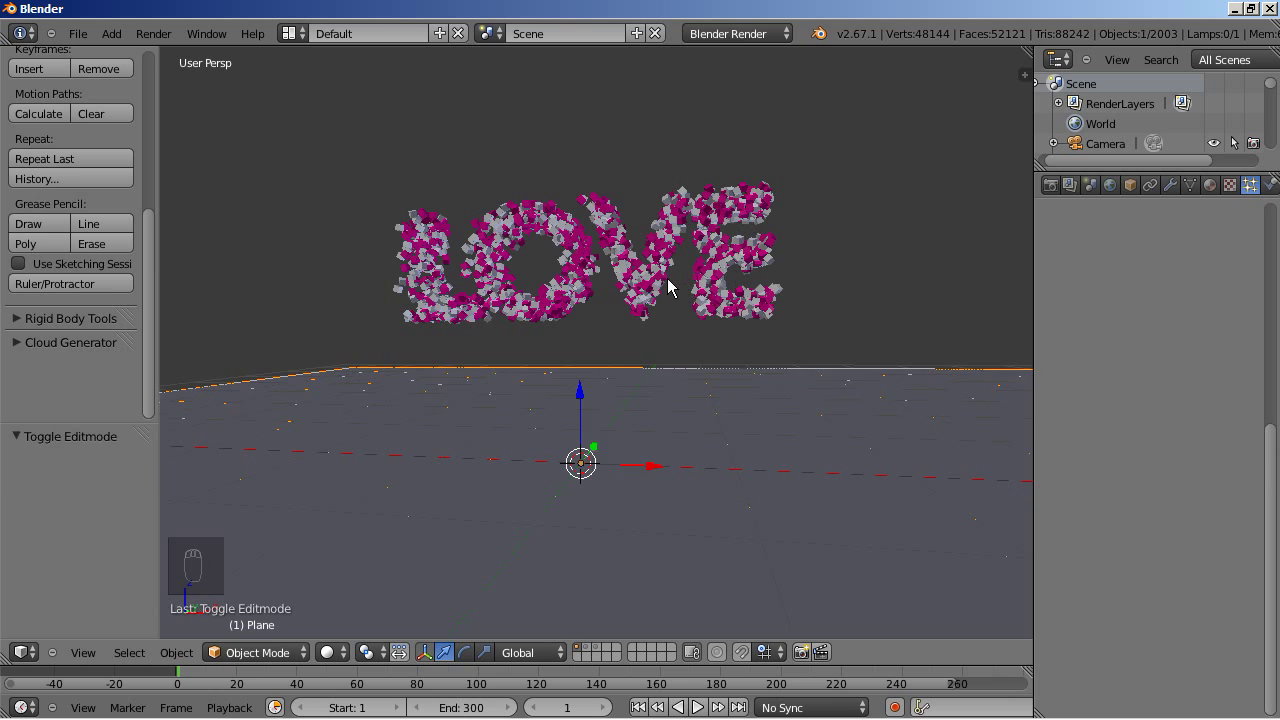
key(a)
key(b)
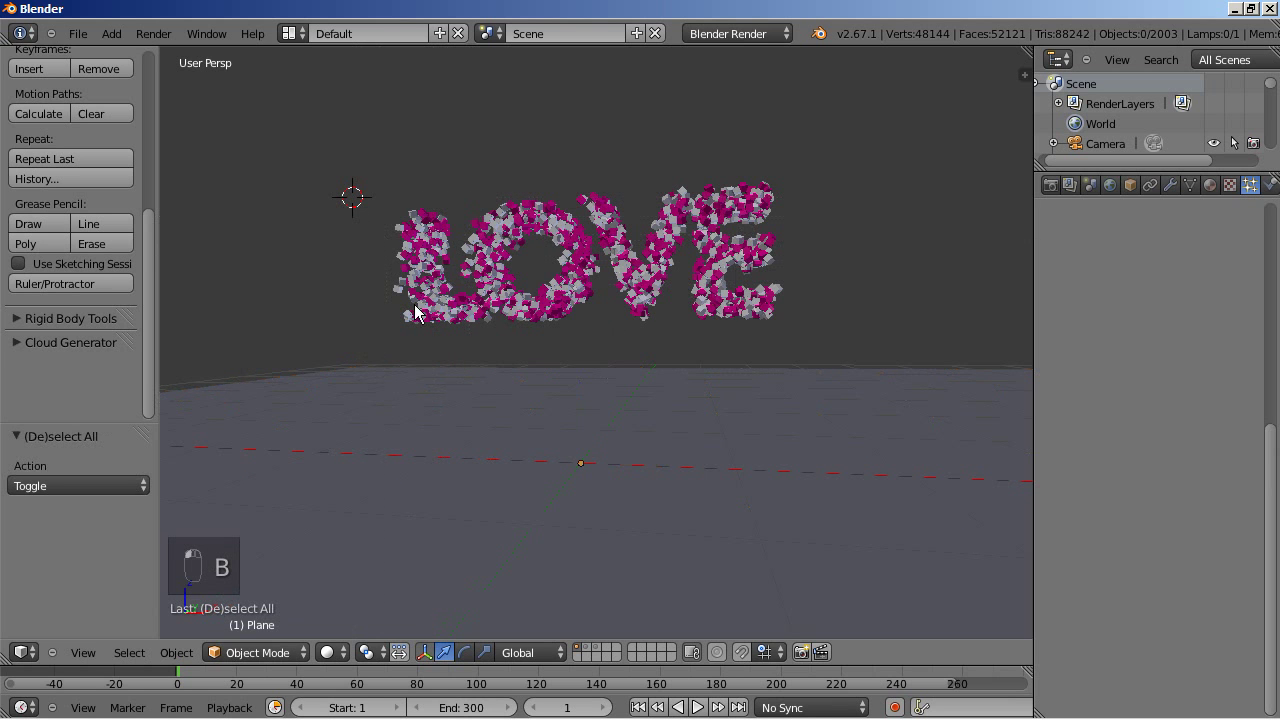
key(shift+s)
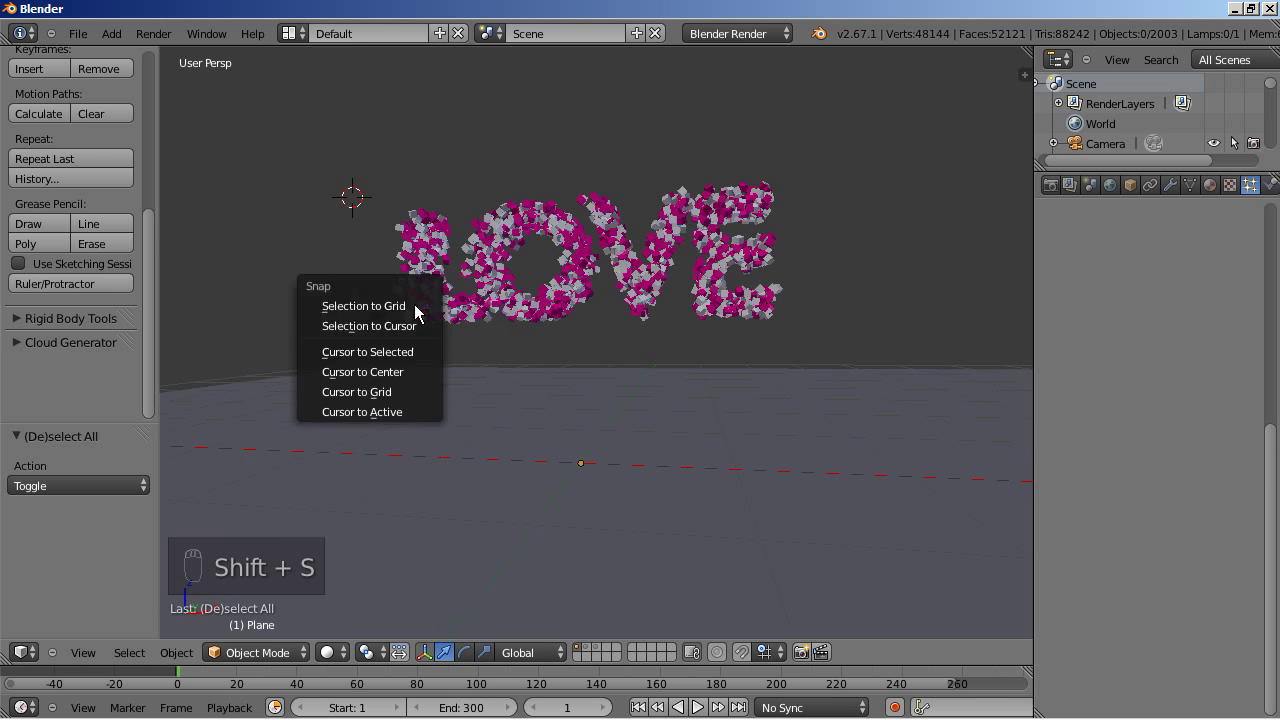
click(424, 371)
key(b)
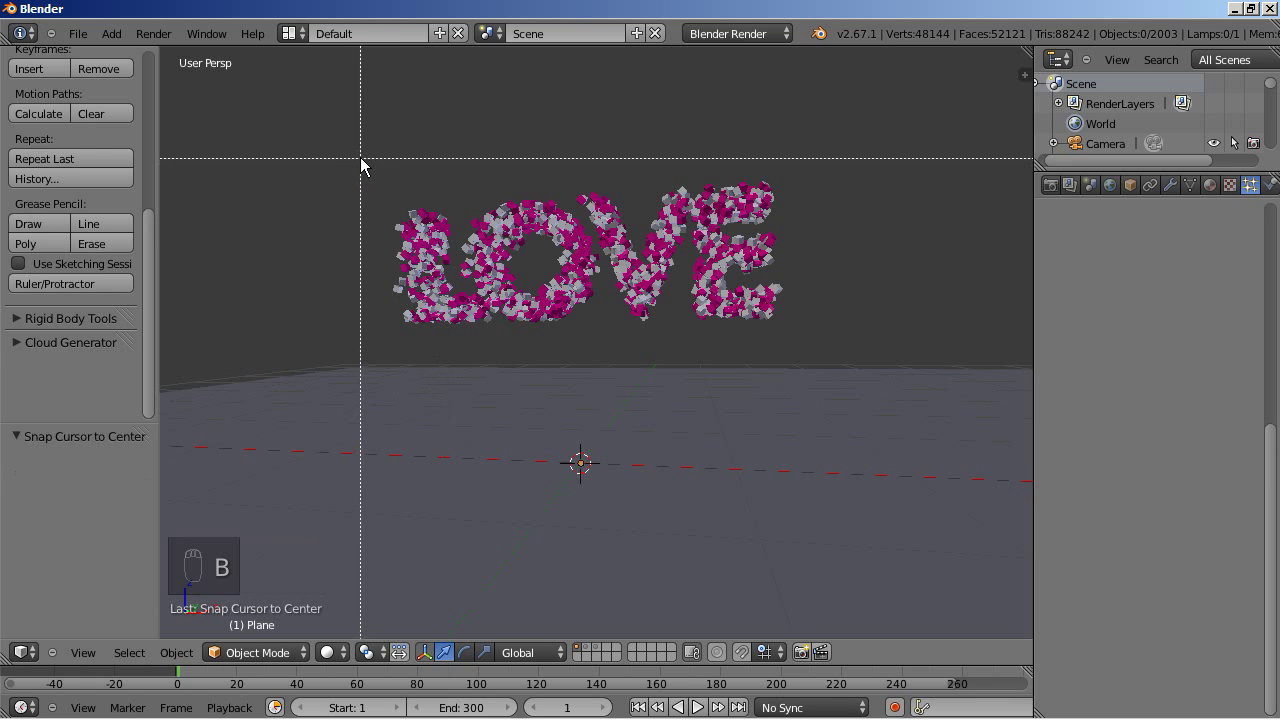
drag(376, 147, 802, 335)
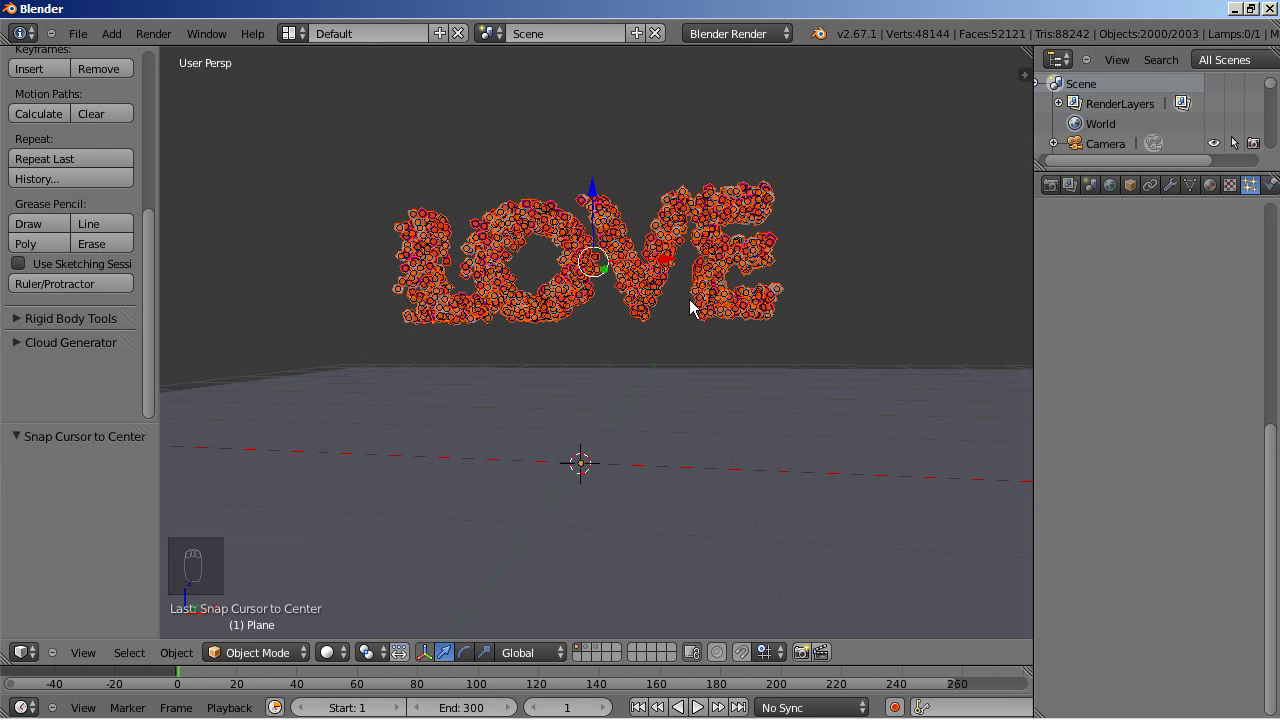
Step: Make one of the selected cubes the active object and add all the cubes as Active rigid bodies
middle_drag(734, 271, 603, 320)
scroll(603, 320, up, 4)
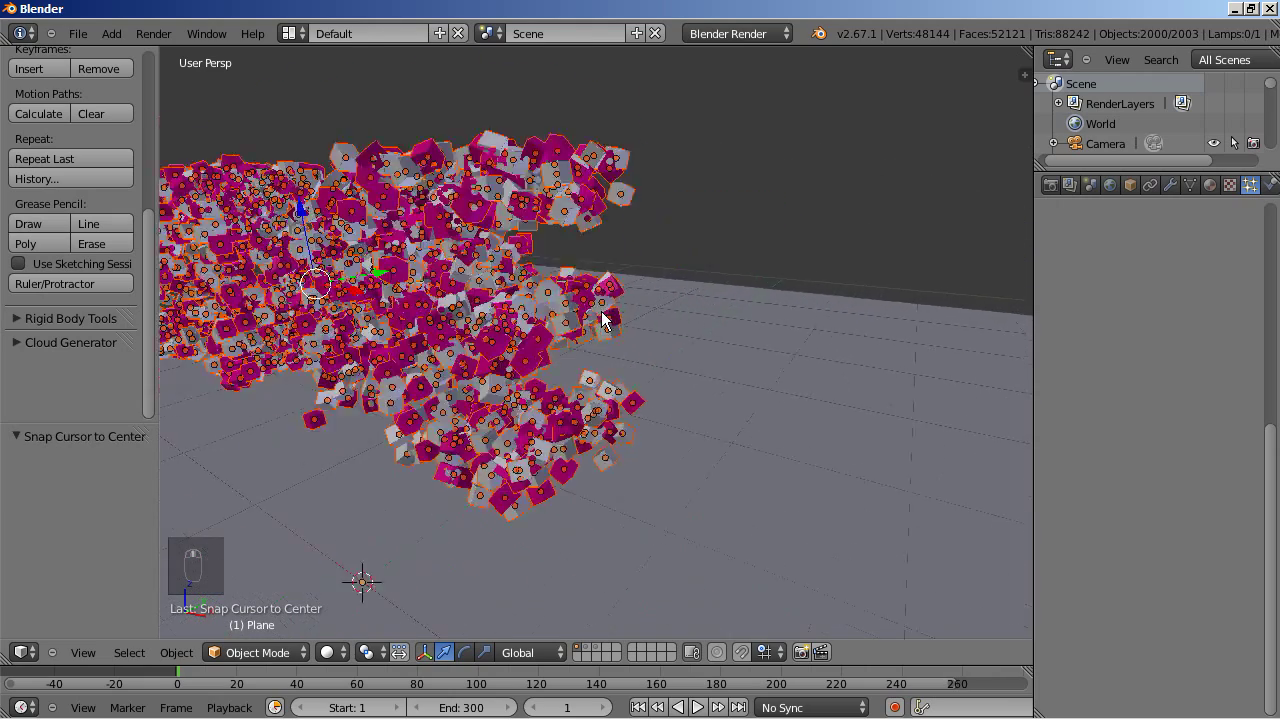
shift+right_click(635, 166)
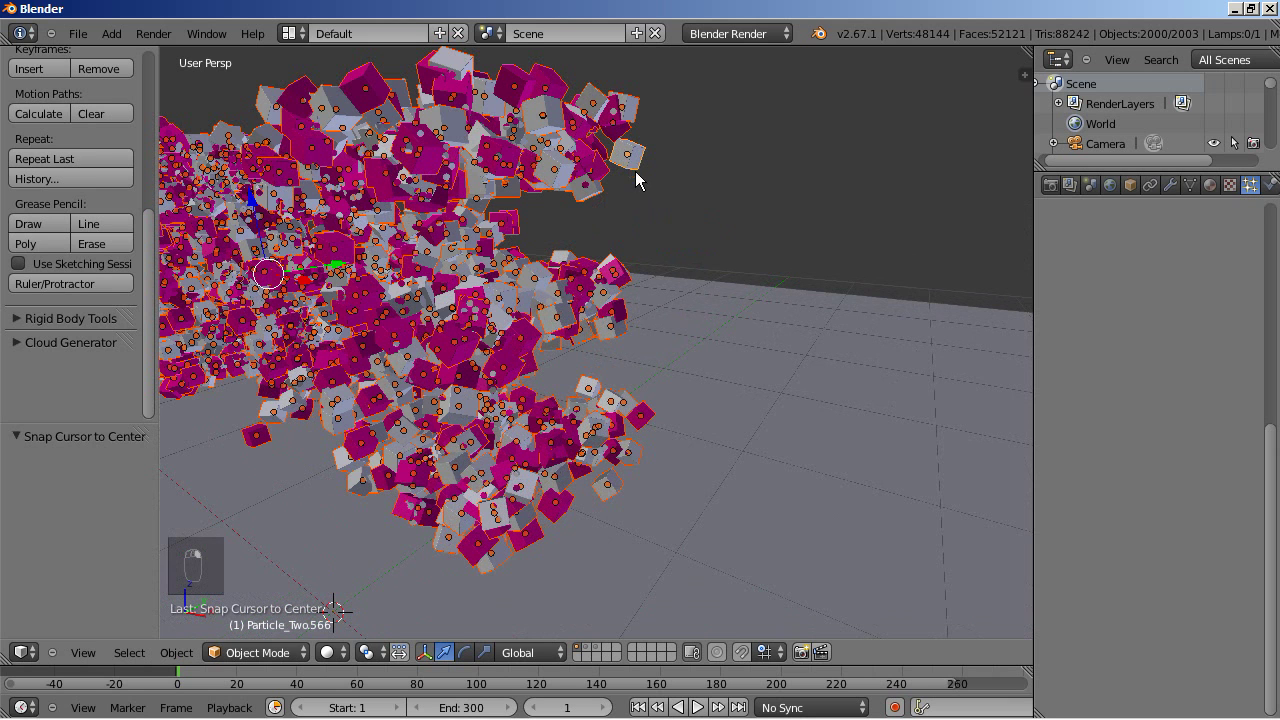
scroll(579, 248, down, 1)
scroll(426, 329, down, 2)
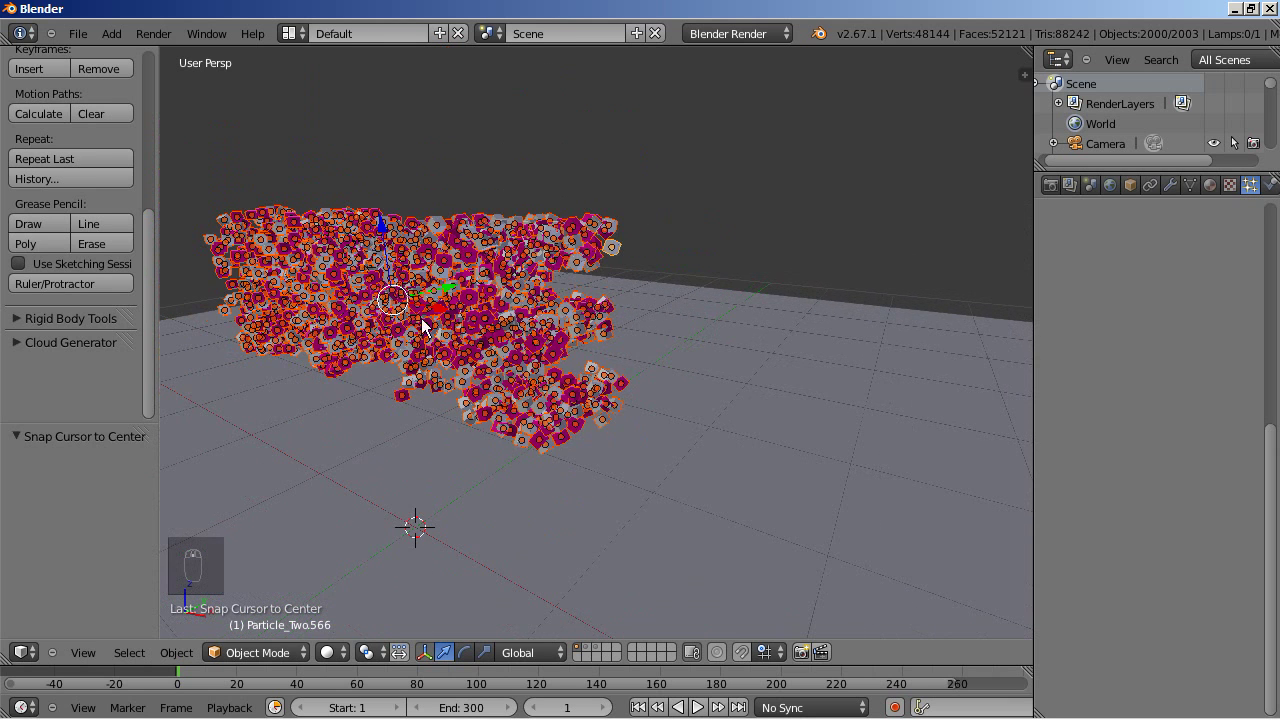
middle_drag(340, 345, 400, 330)
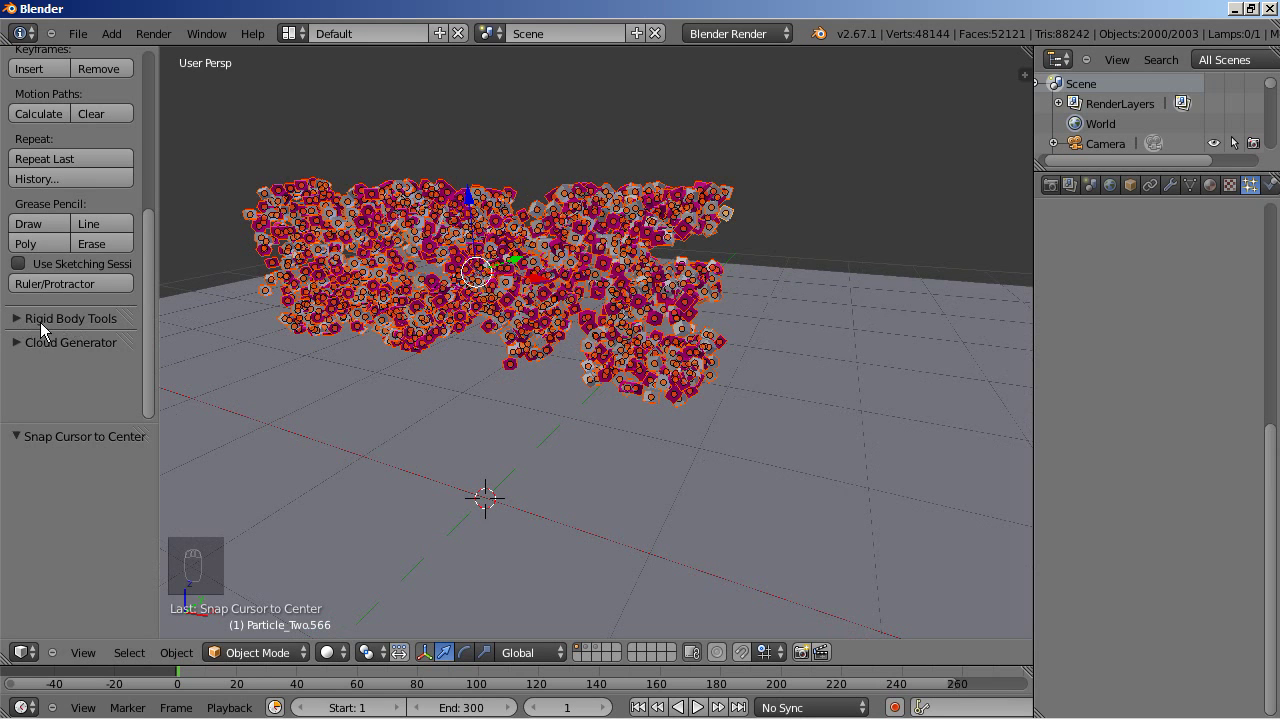
click(15, 320)
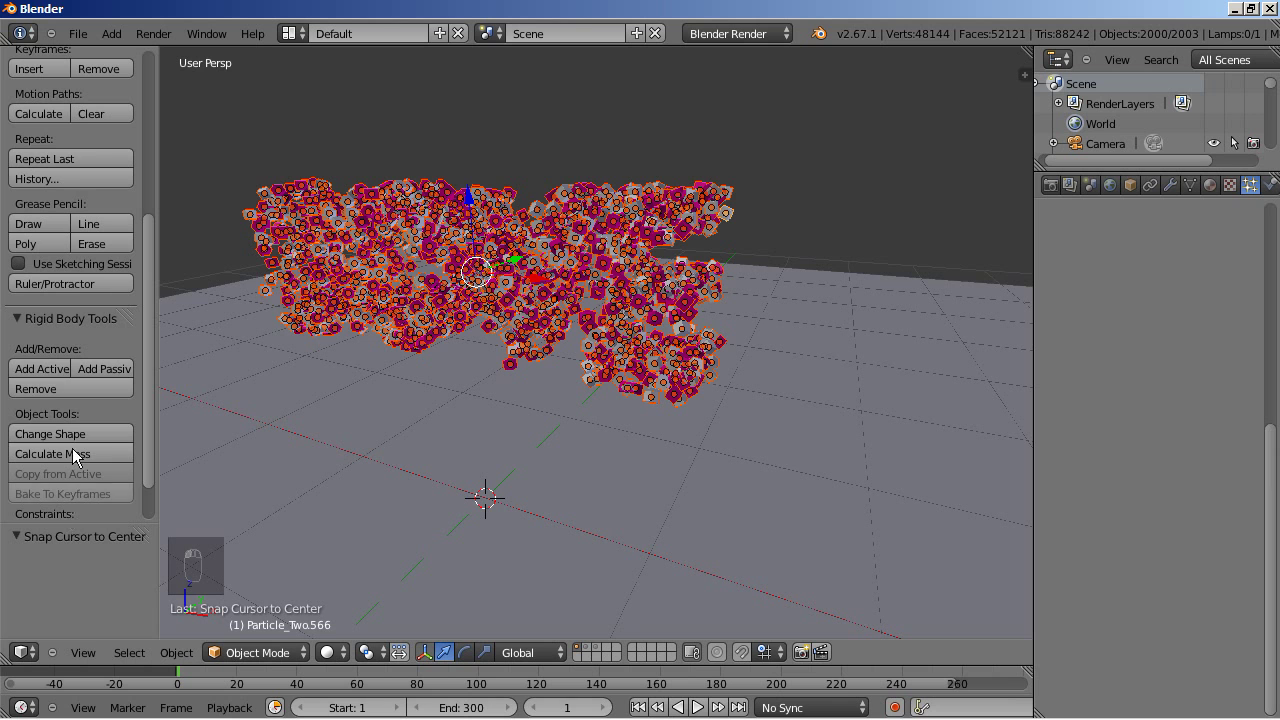
click(48, 372)
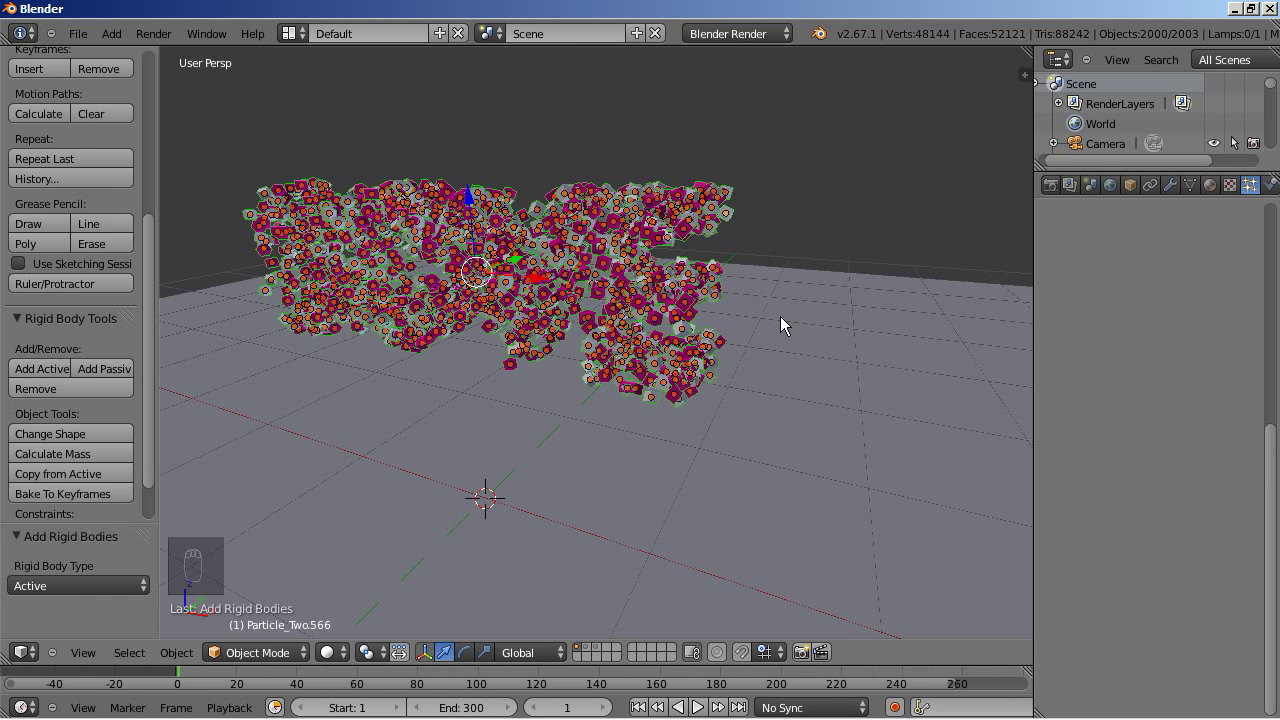
Step: Show the physics settings and add the ground plane as a Passive rigid body
click(1270, 185)
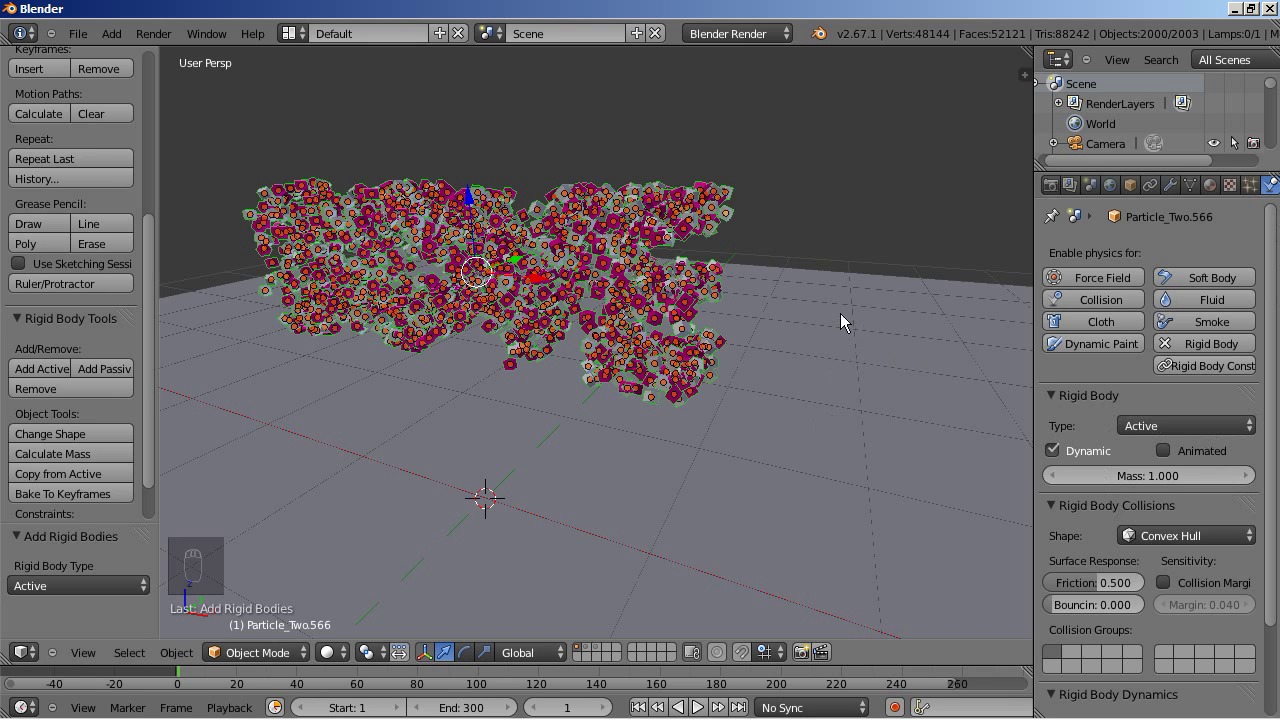
right_click(865, 340)
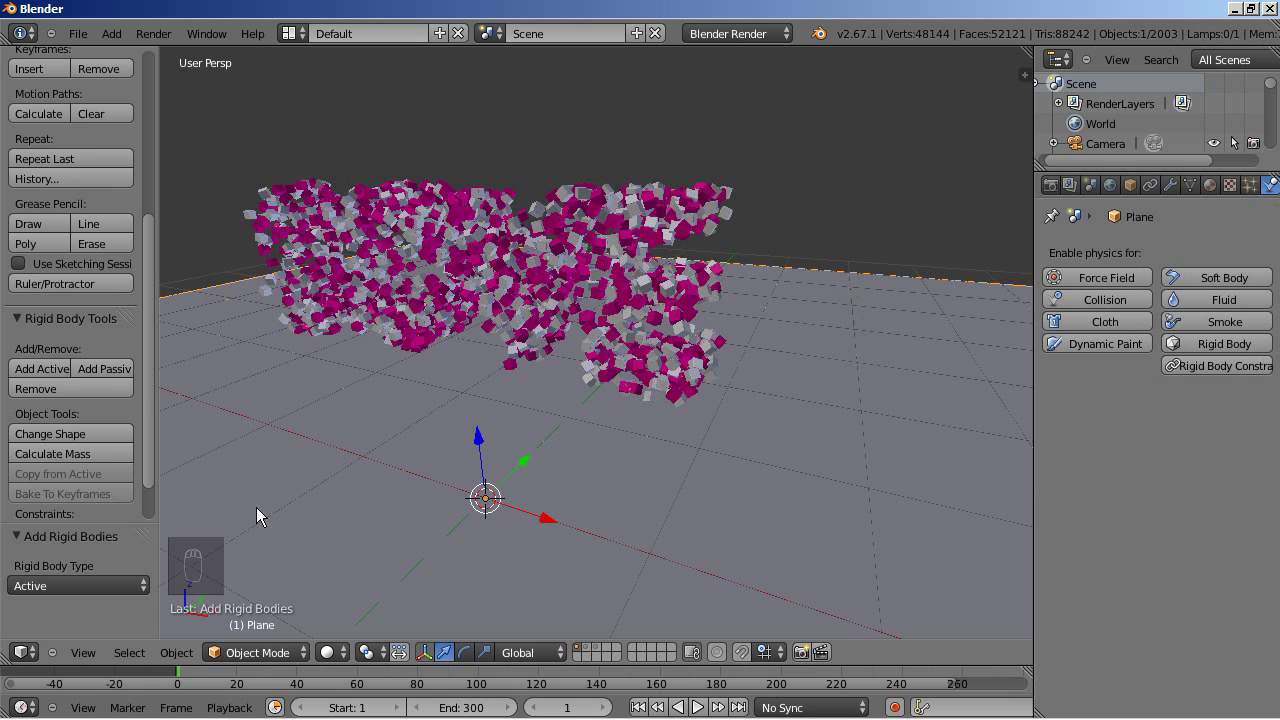
click(100, 368)
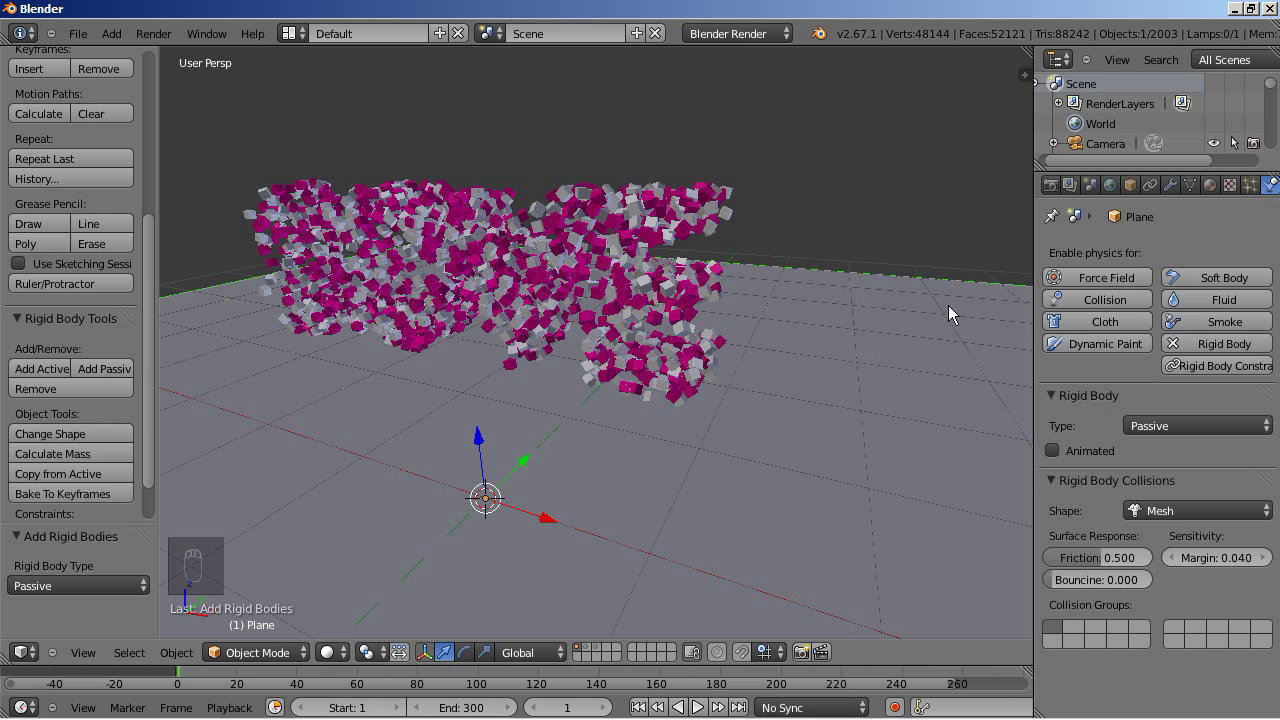
Step: Play the rigid body simulation, then replay it from the first frame to check how the cubes fall onto the plane
middle_drag(733, 418, 583, 472)
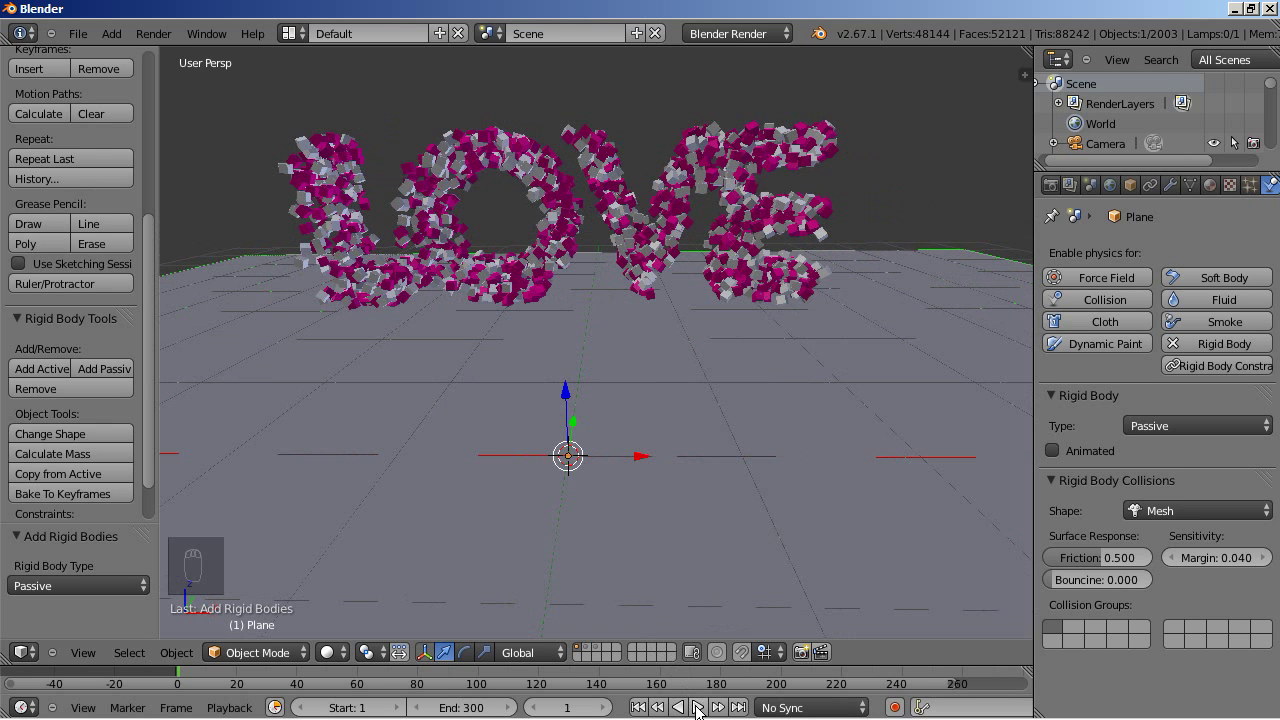
click(698, 707)
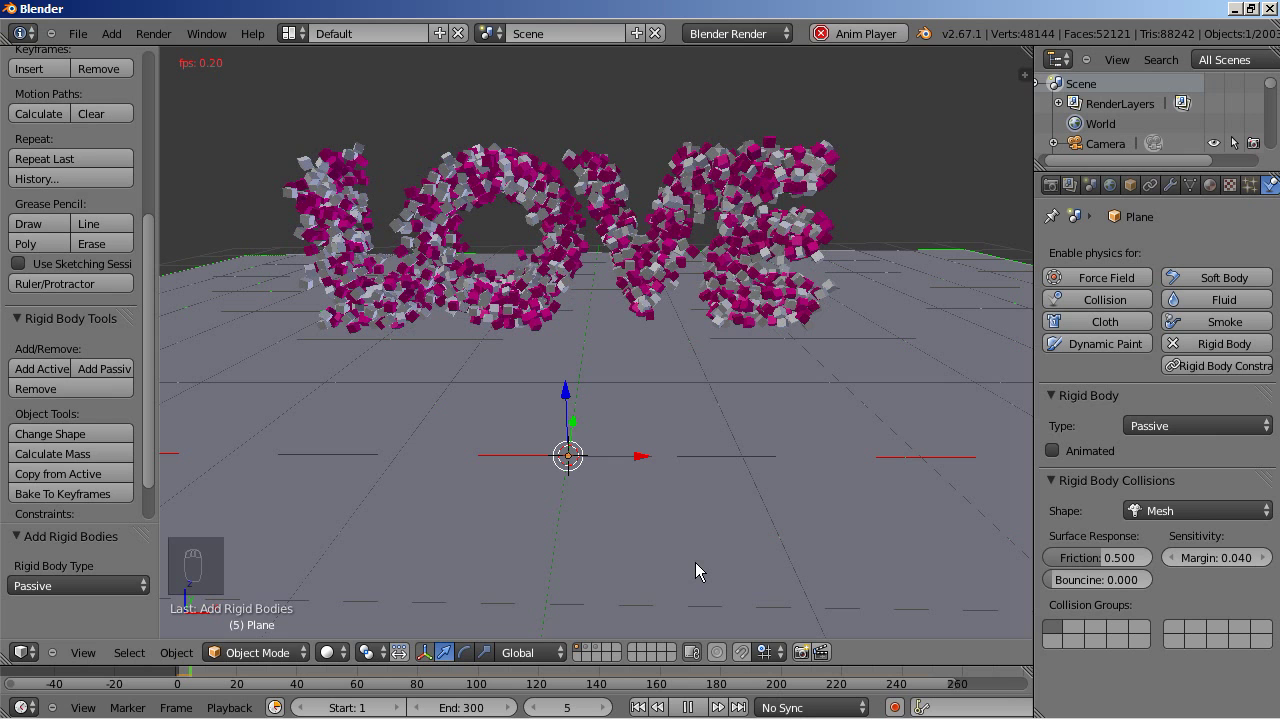
key(Escape)
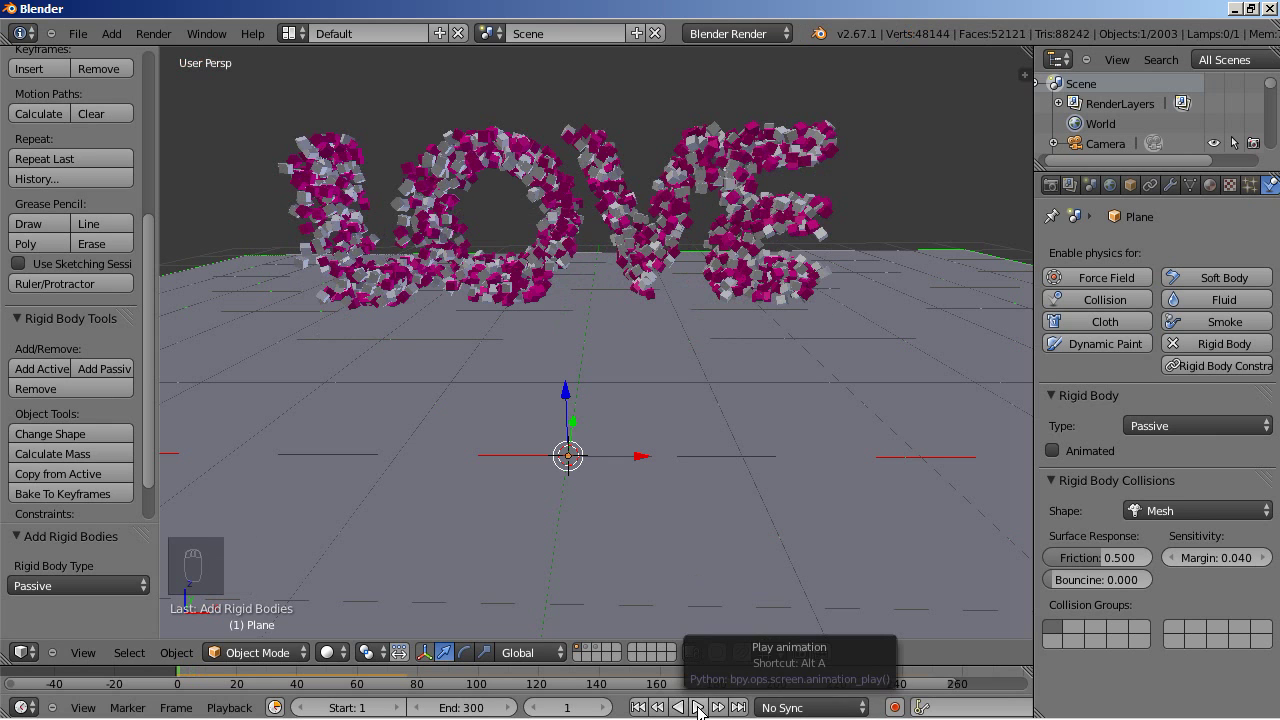
click(698, 707)
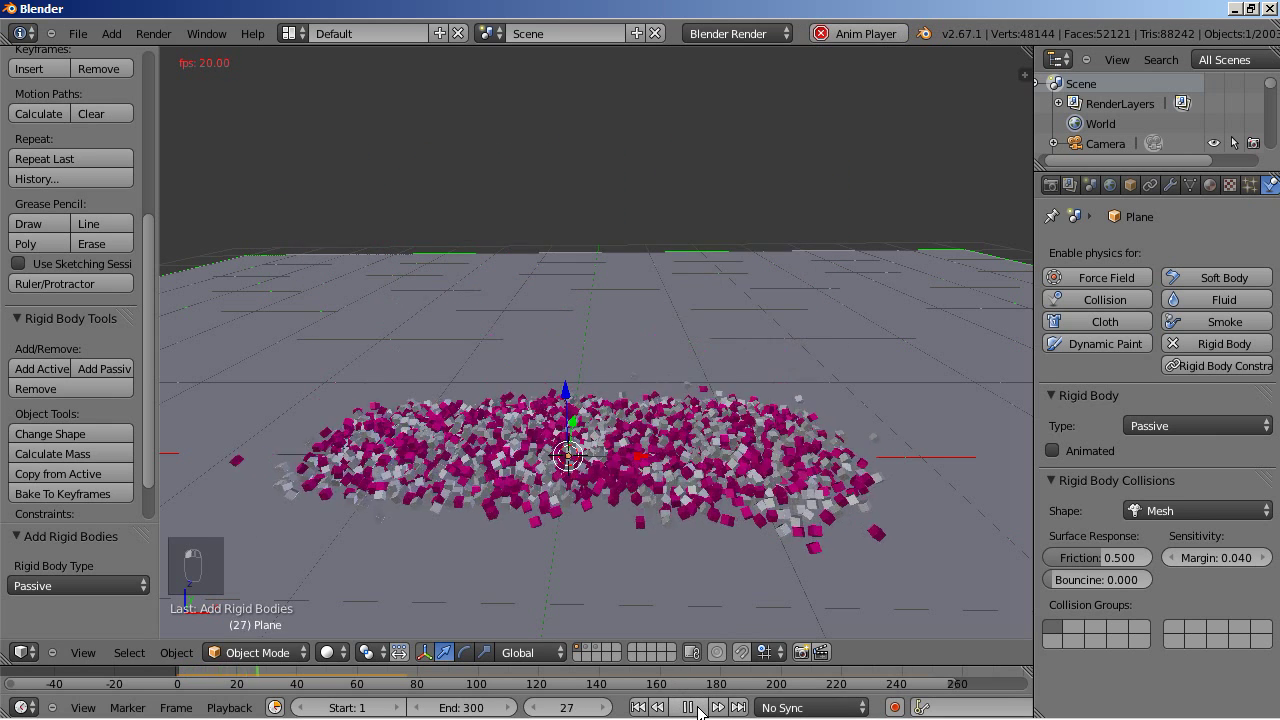
click(698, 707)
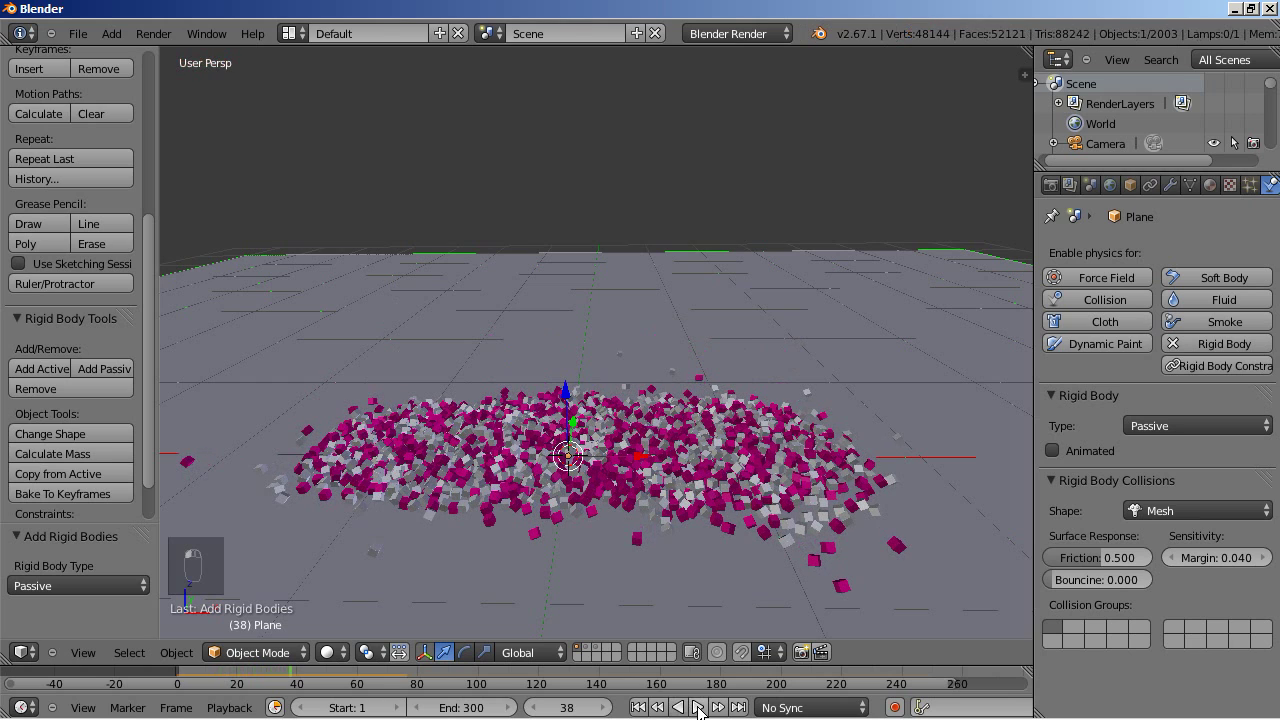
click(637, 707)
click(698, 707)
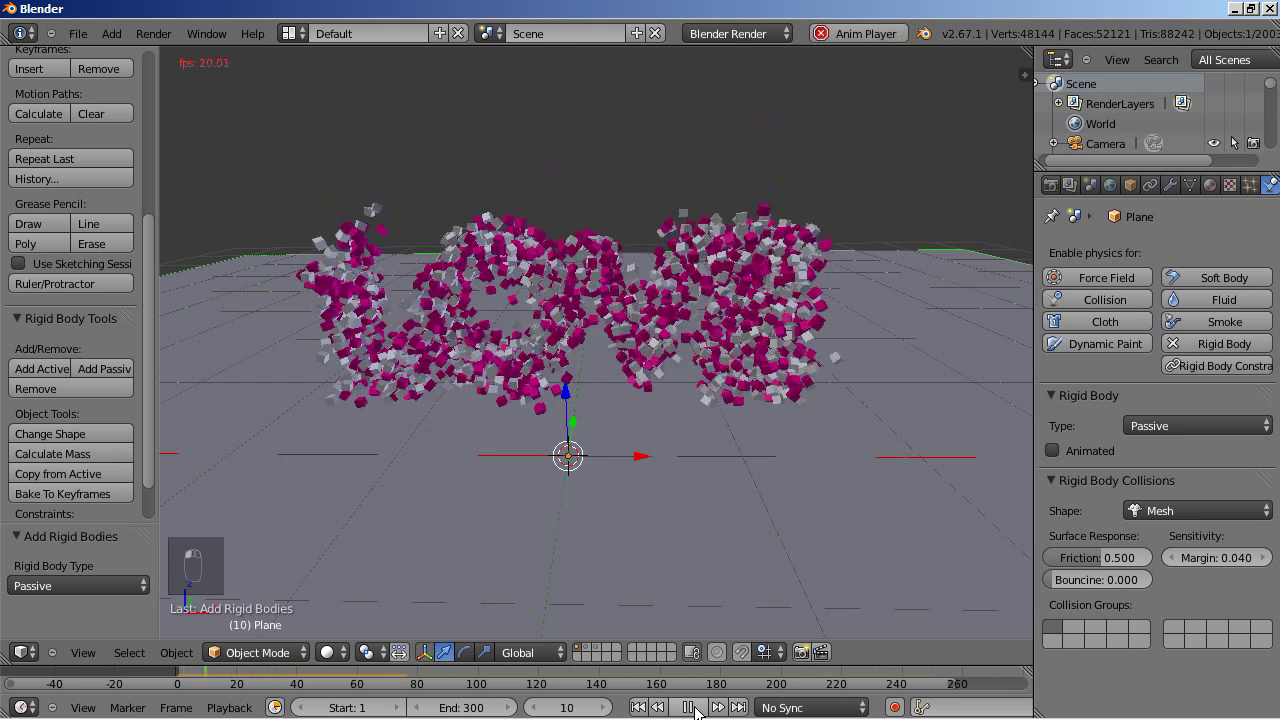
click(698, 707)
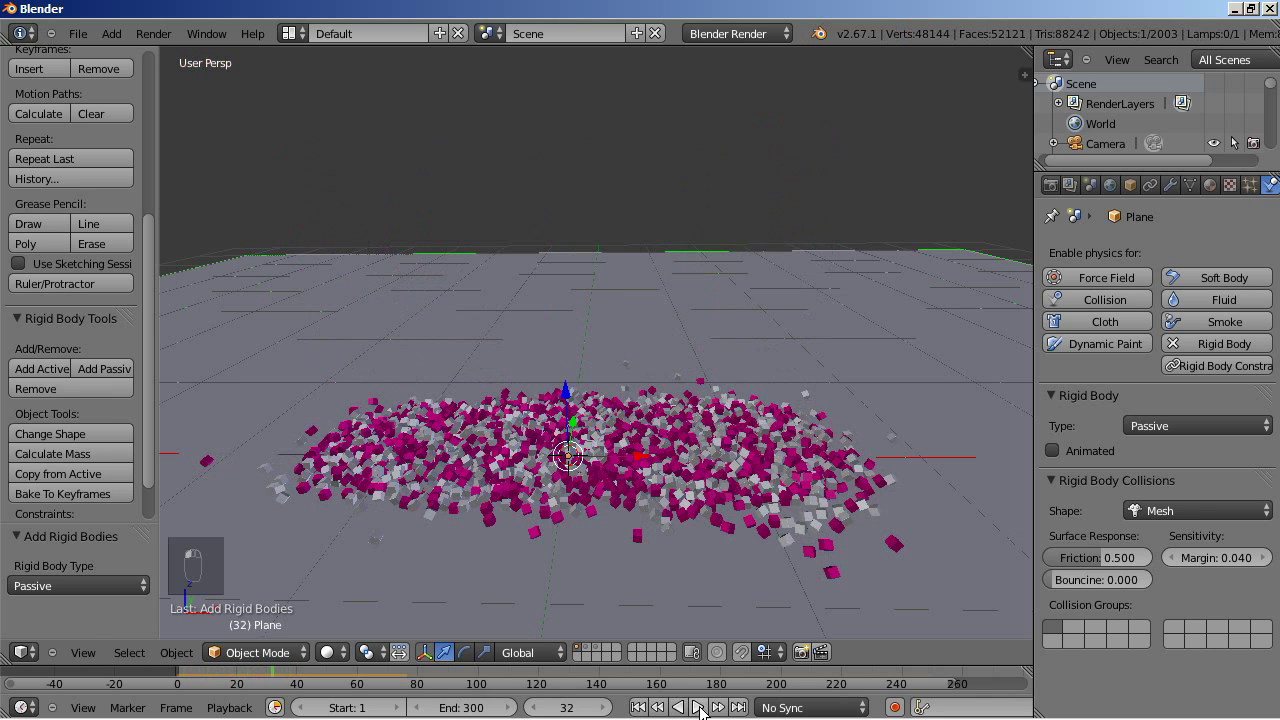
Step: Align the camera to a low frontal view of the fallen cubes and set its focal length to 30 mm
middle_drag(576, 524, 586, 398)
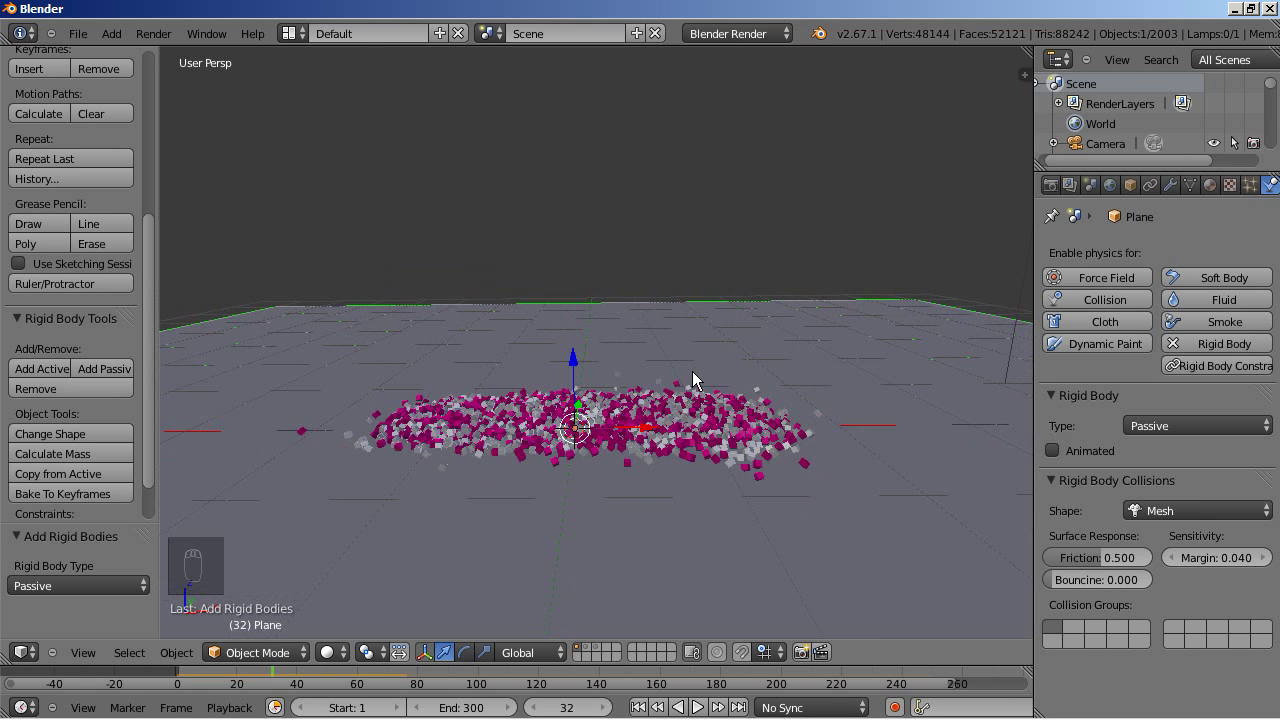
key(ctrl+alt+KP_0)
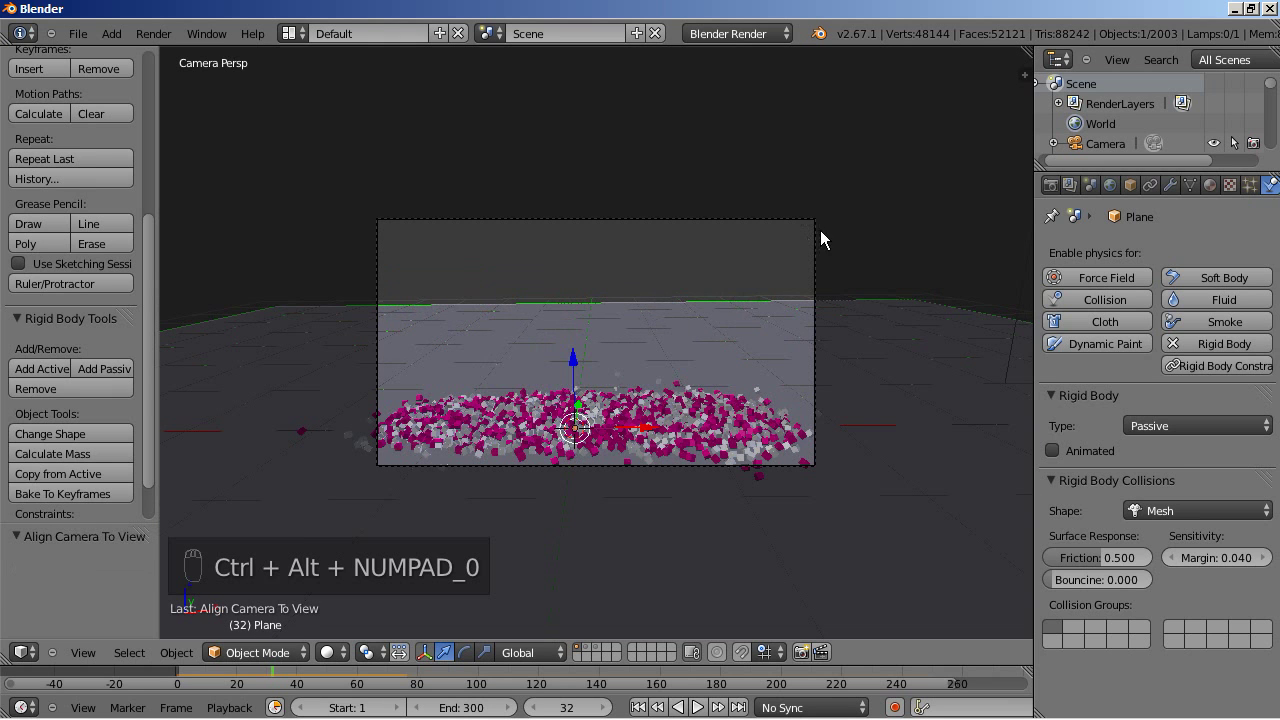
right_click(770, 221)
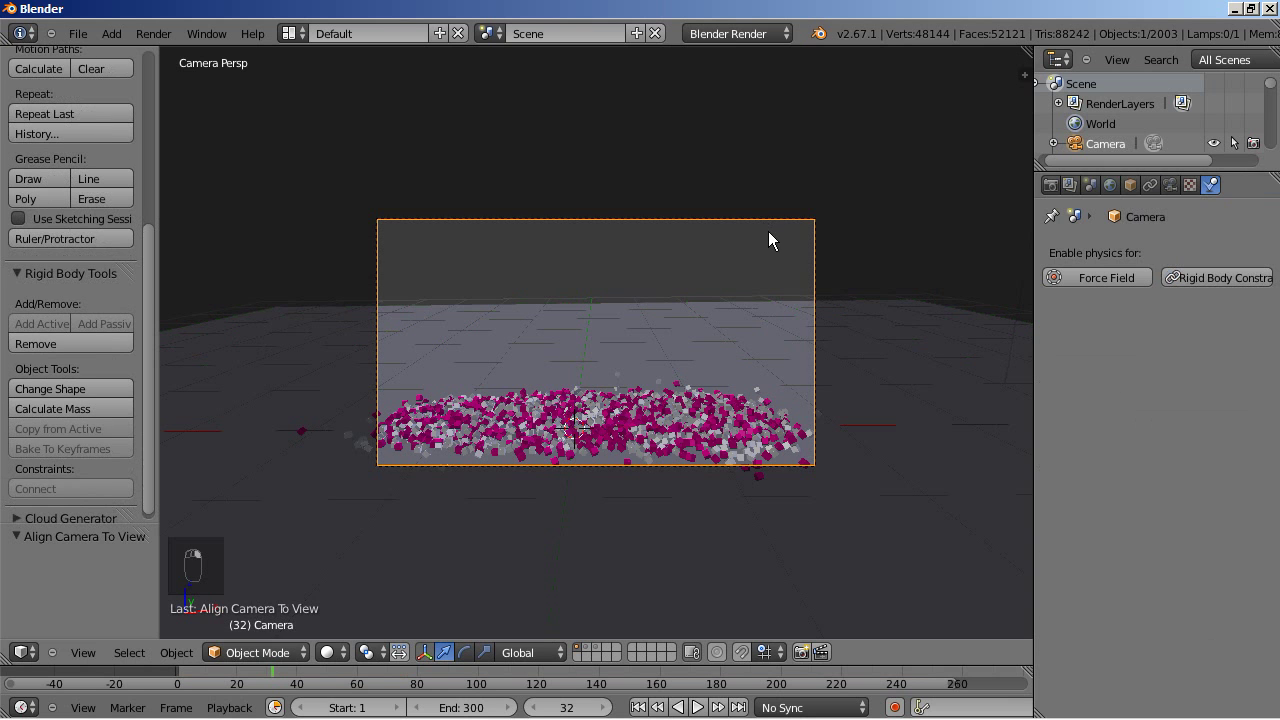
click(1170, 186)
scroll(1123, 303, up, 2)
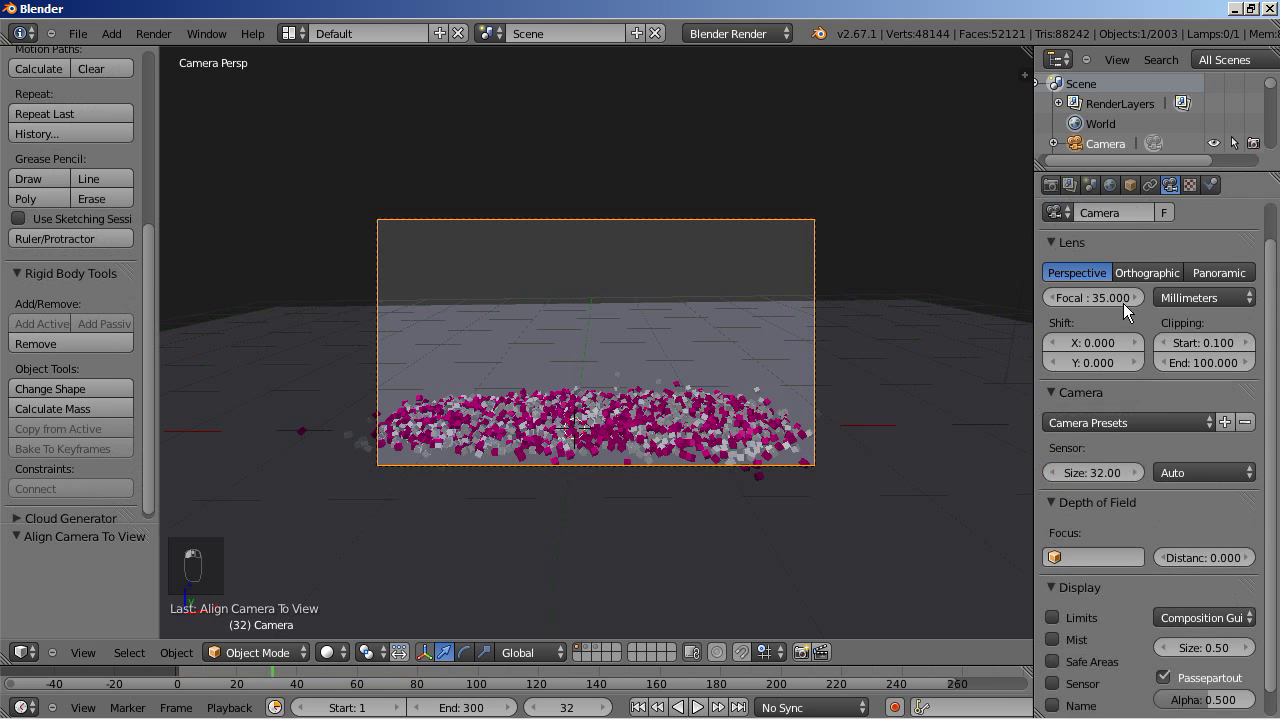
click(1111, 299)
text(30)
key(Return)
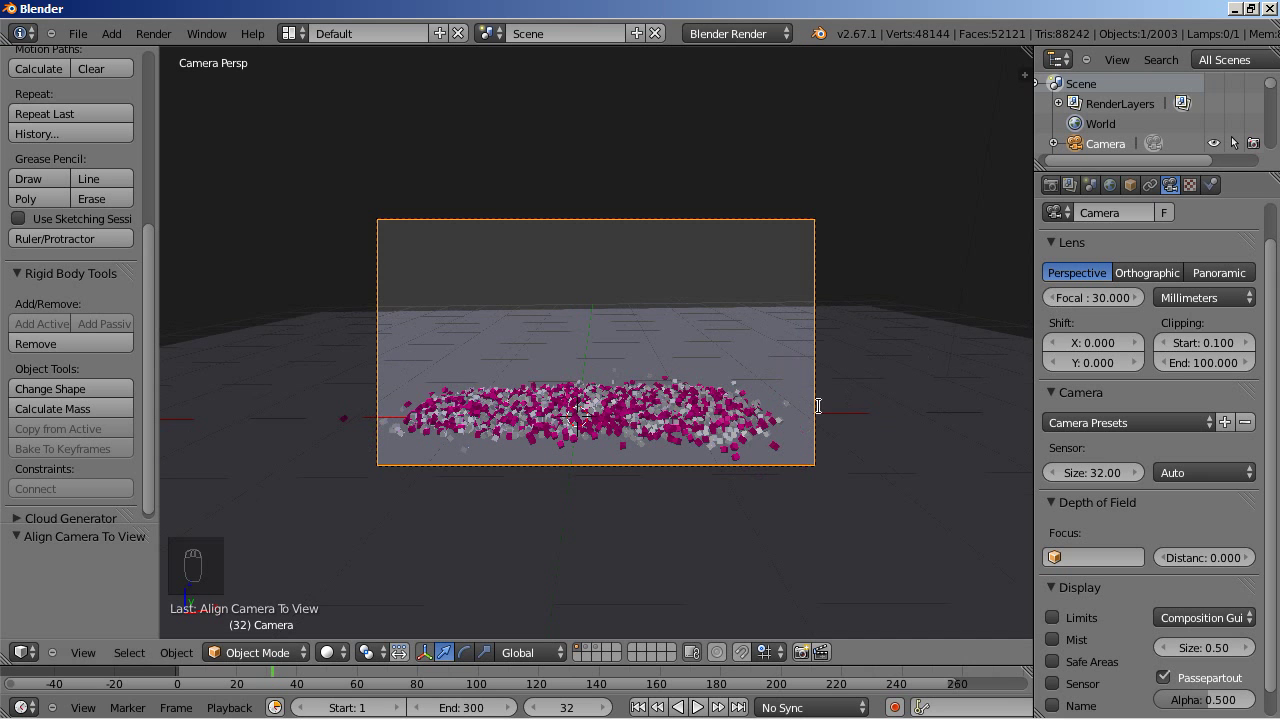
Step: Go to frame 3 and raise the camera's X rotation to 79.563° to fit the LOVE letters in frame
click(270, 673)
drag(262, 672, 186, 669)
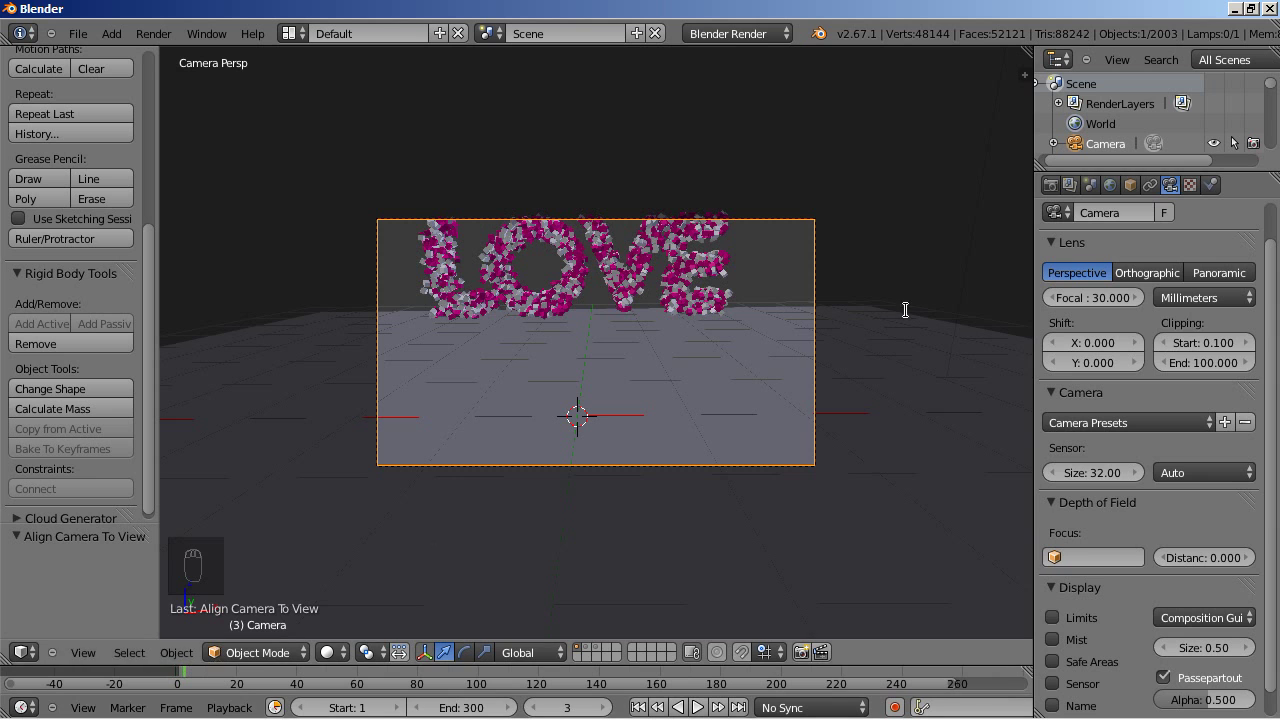
click(1130, 184)
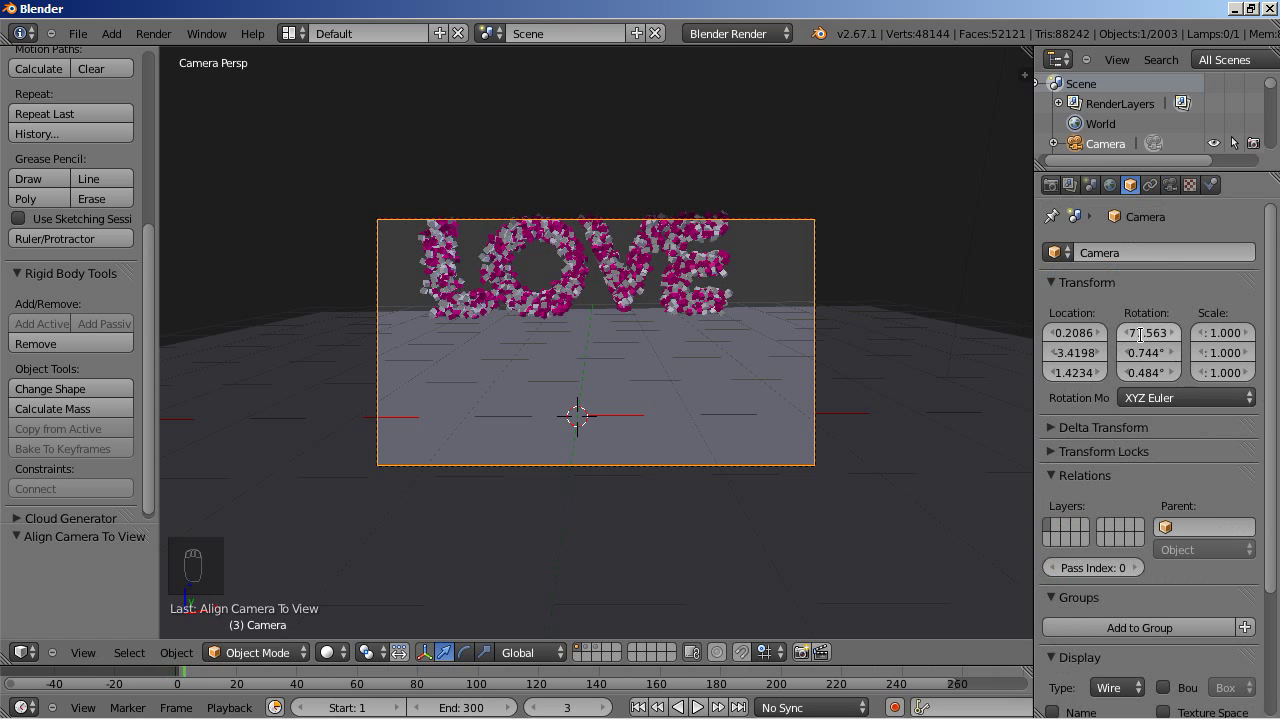
click(1171, 334)
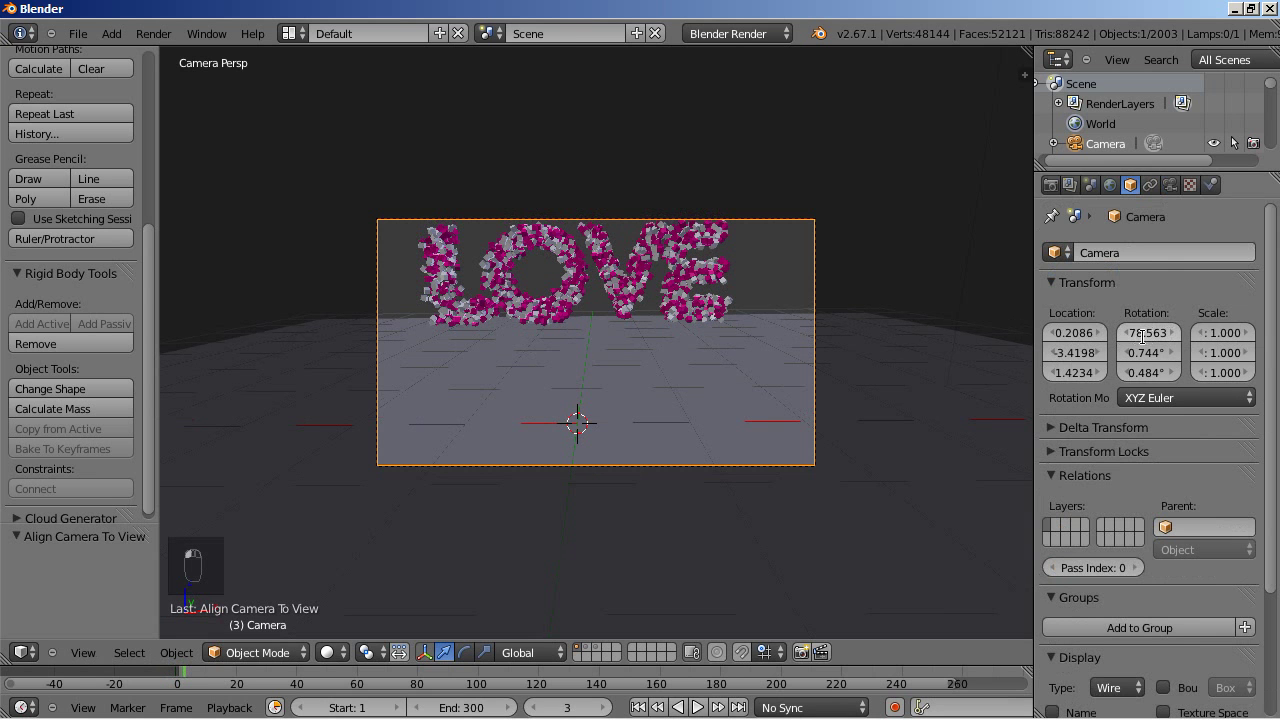
click(1171, 334)
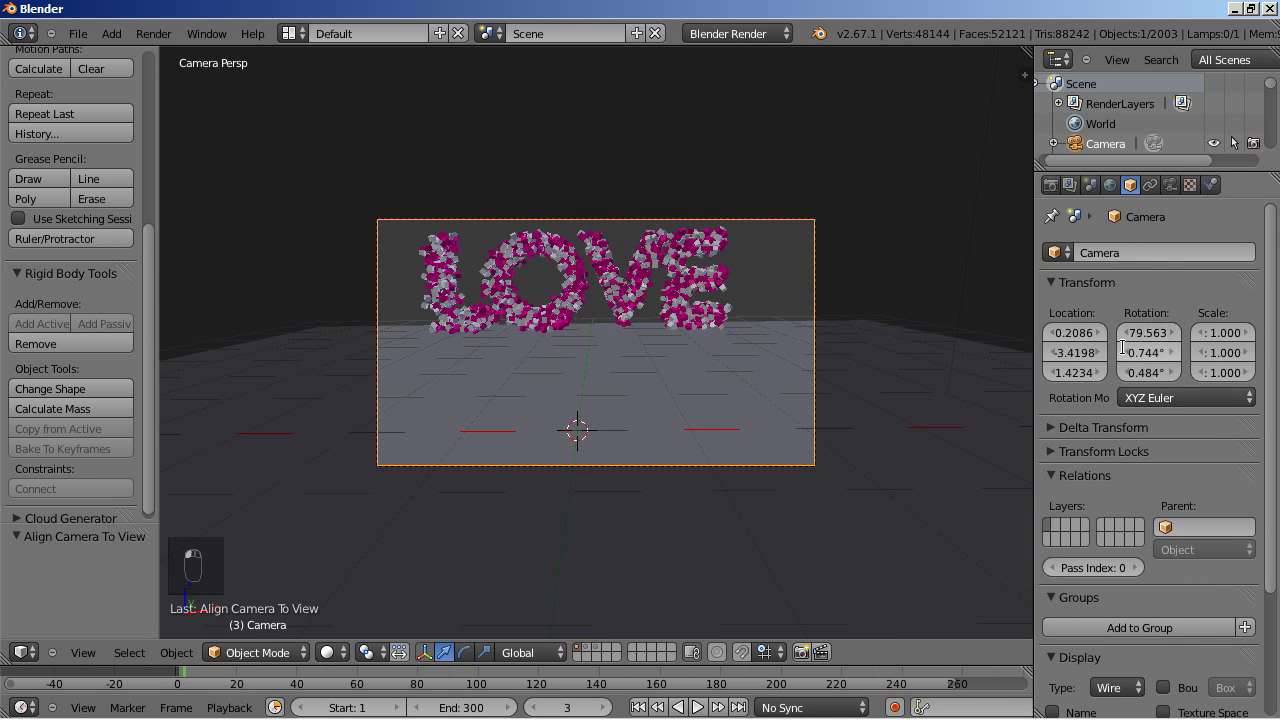
Step: Lower the camera's Z location to 1.3834 and set its X location to 0
click(1049, 369)
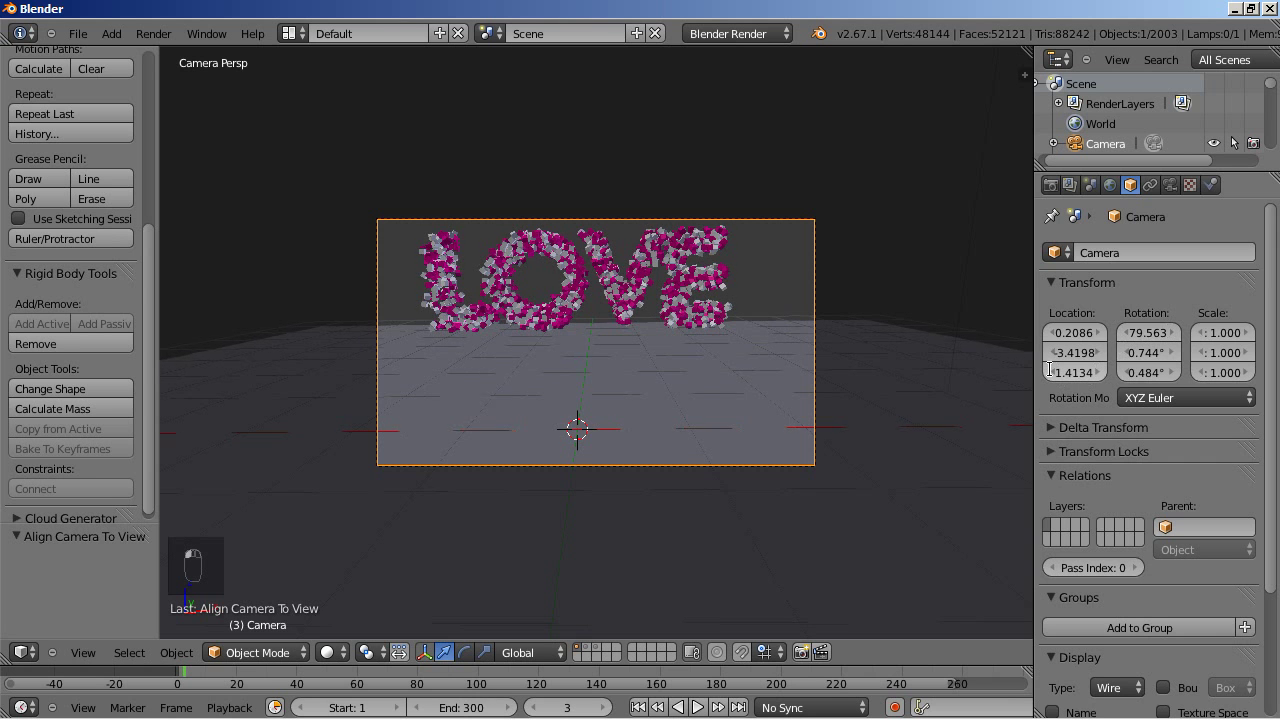
click(1049, 369)
click(1049, 369)
click(1049, 369)
click(1068, 337)
text(0)
key(Return)
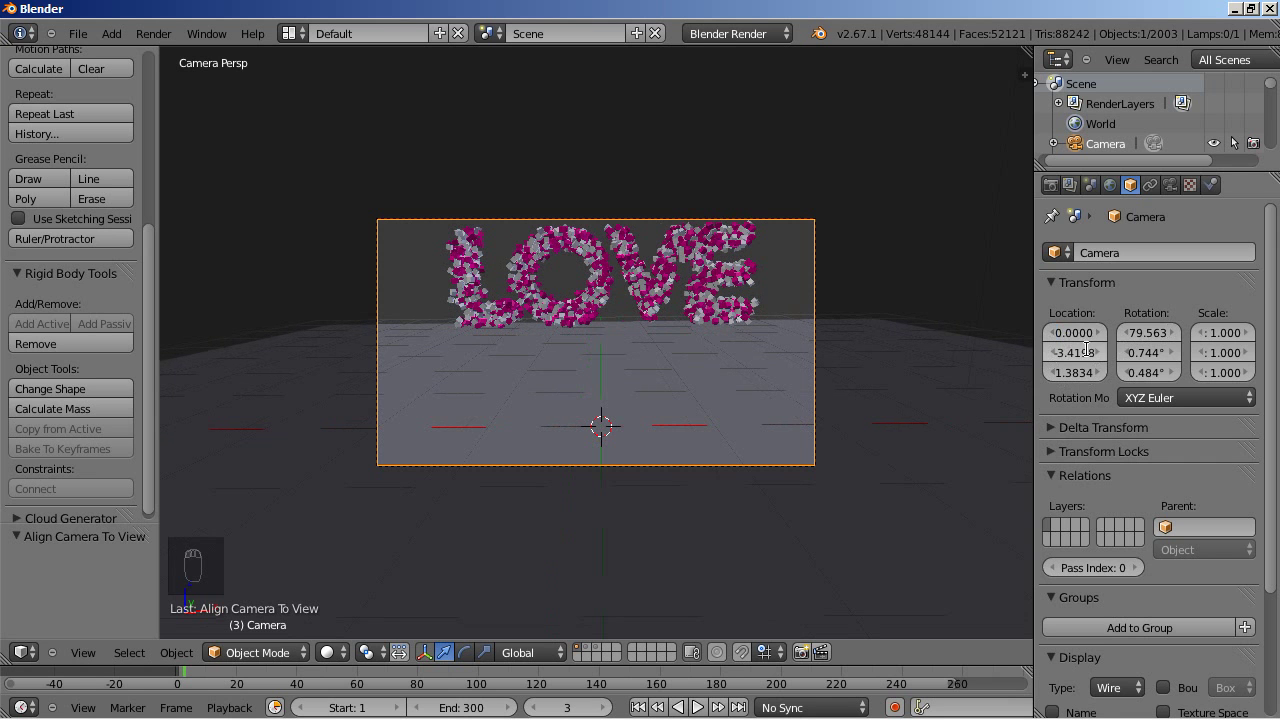
Step: Set the camera's Z rotation to 0.5° and its Y location to -4
drag(1132, 376, 1160, 376)
click(1149, 373)
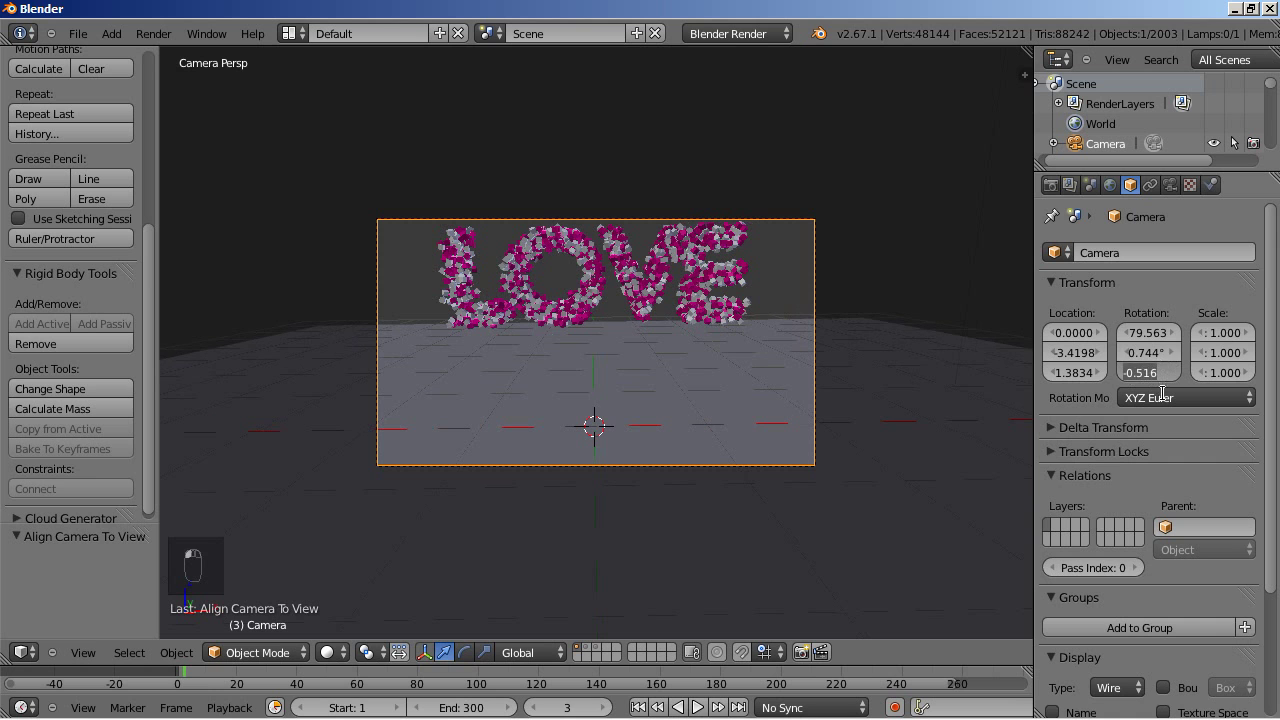
text(0.5)
key(Return)
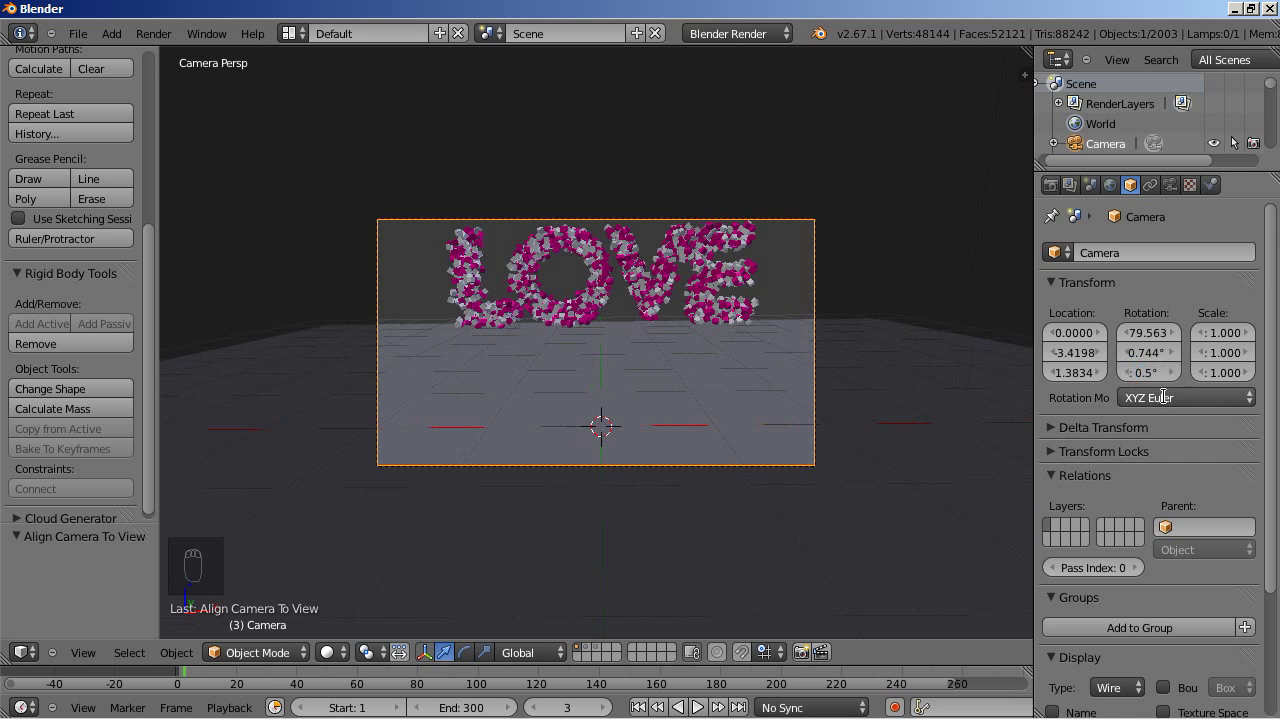
click(1071, 354)
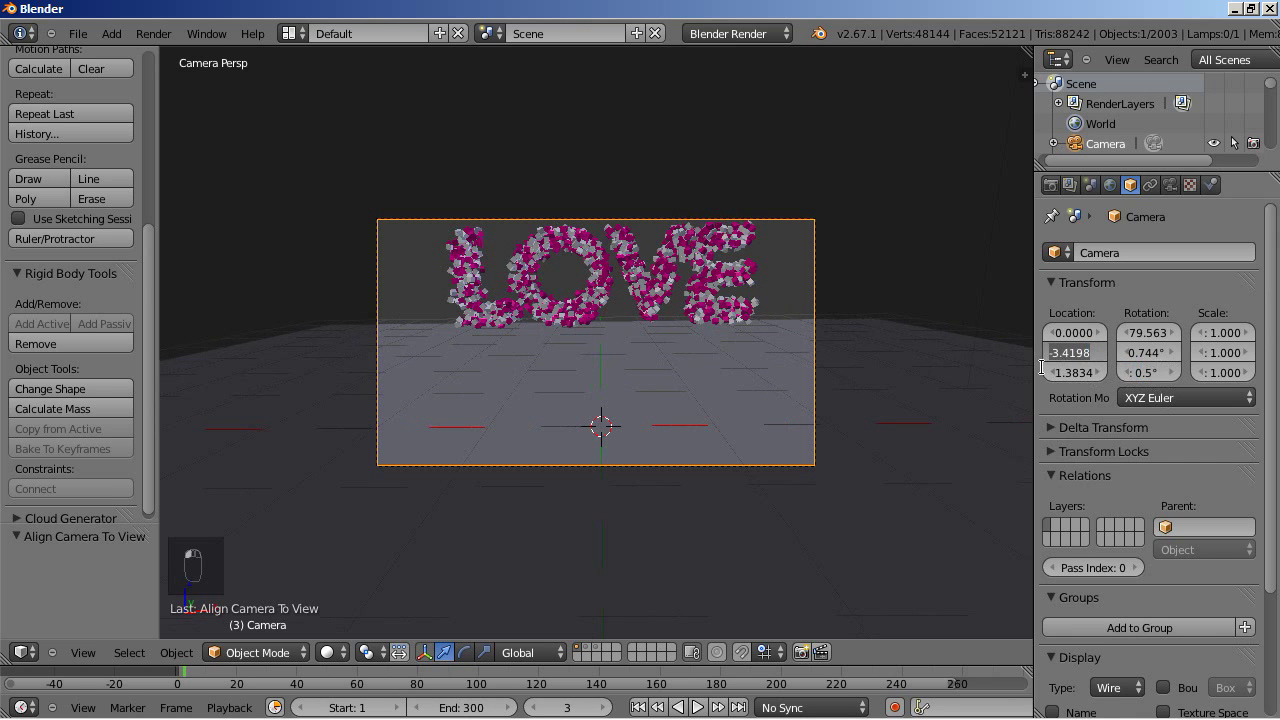
text(-4)
key(Return)
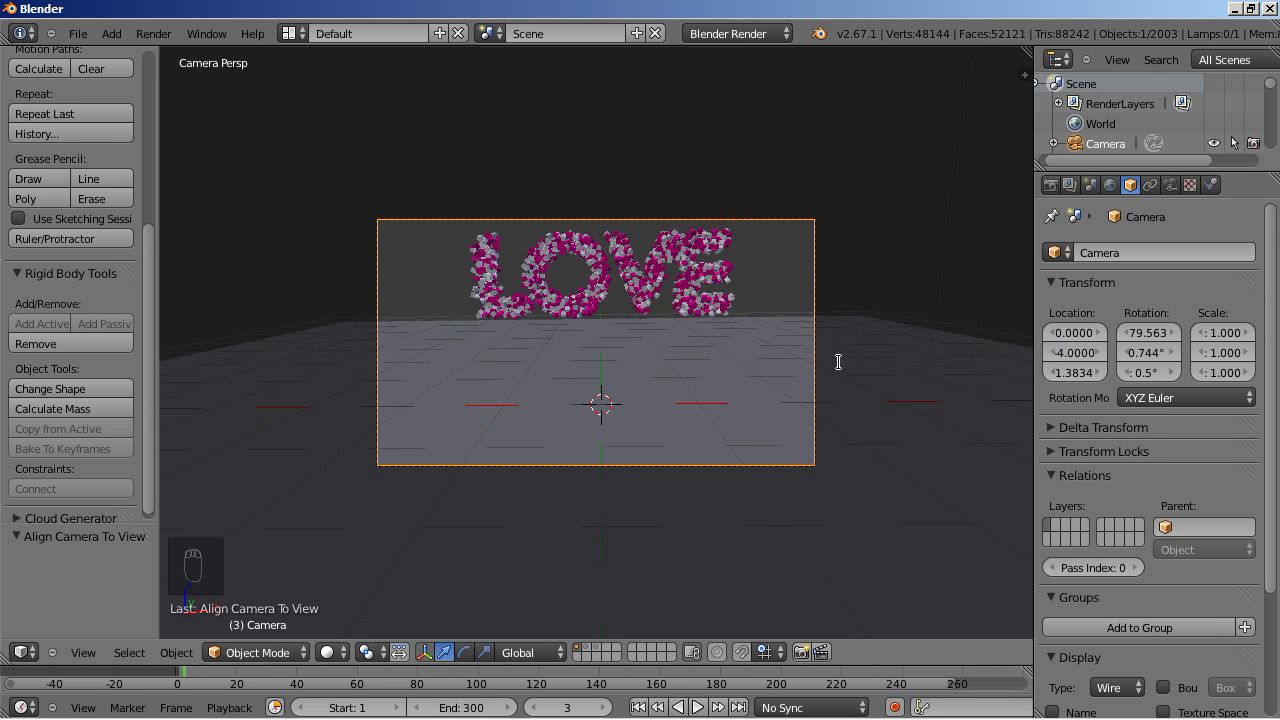
Step: Replay the simulation from the first frame to check that the falling cubes stay within the camera frame
click(637, 707)
click(697, 707)
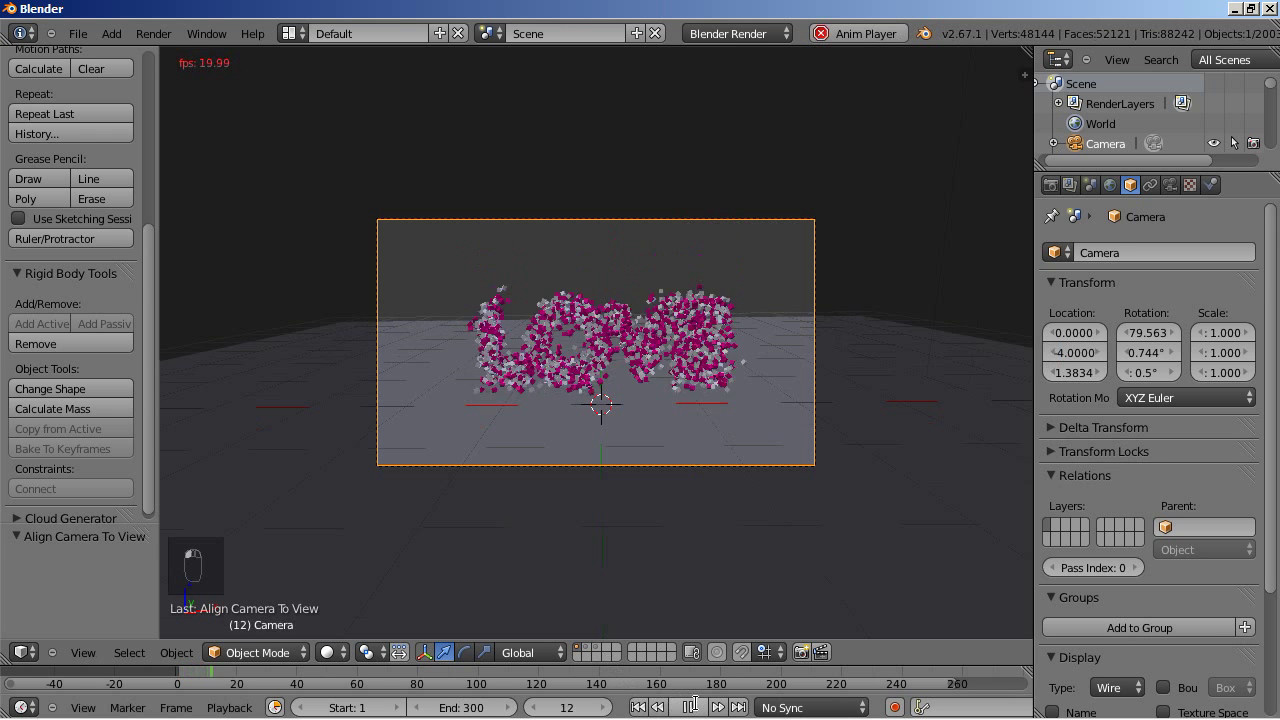
click(691, 707)
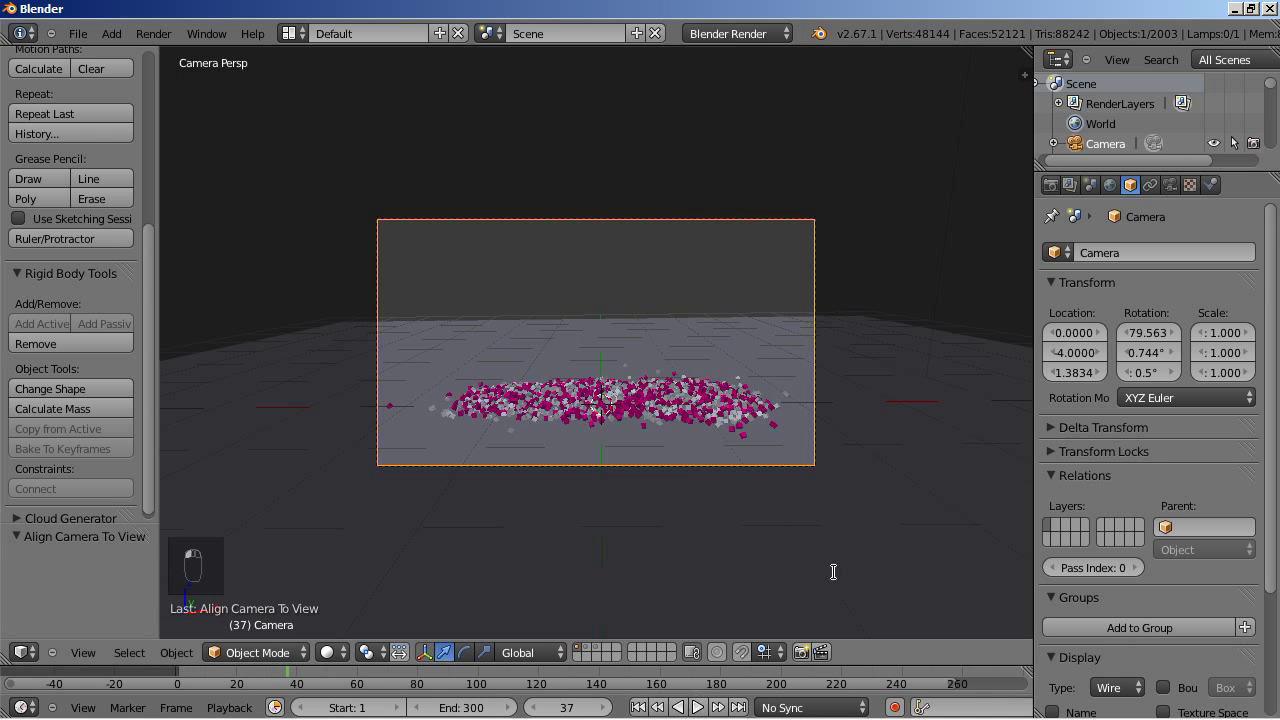
Step: Set the camera's Z location to 1 and raise its X rotation to 87°
click(1072, 372)
text(1)
key(Return)
click(1140, 332)
text(80)
key(Return)
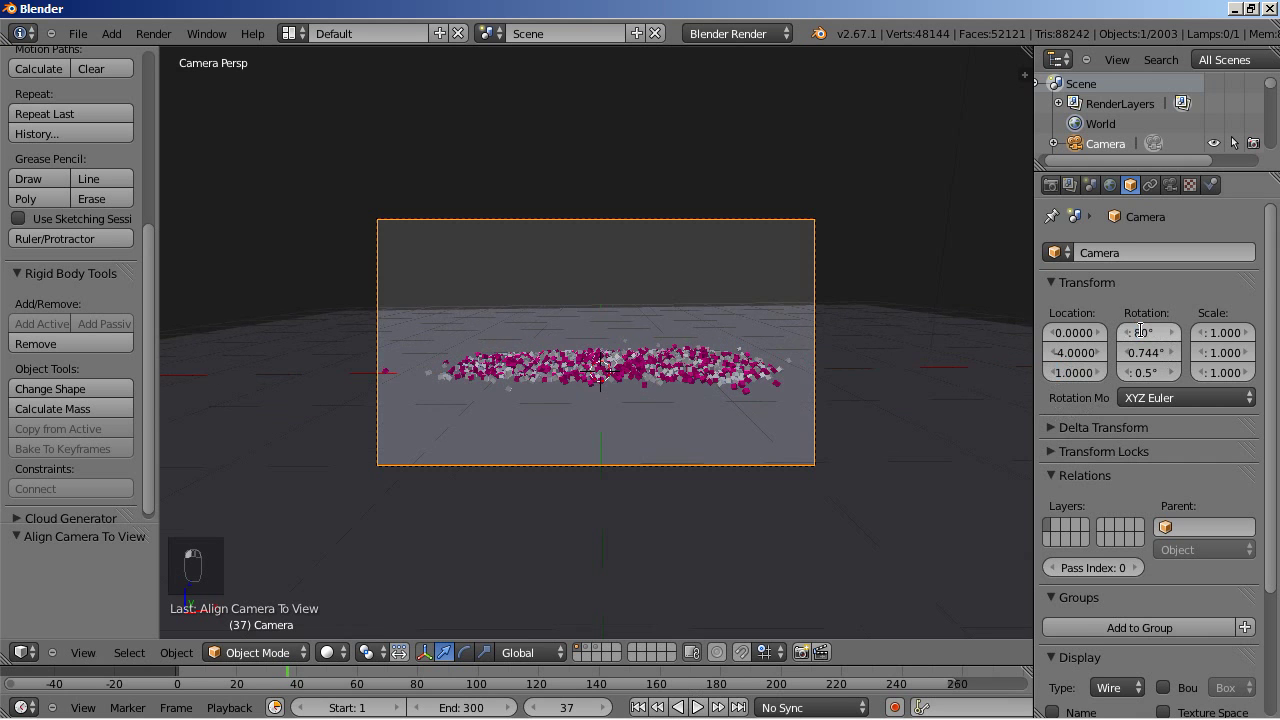
click(1172, 330)
click(1172, 330)
click(1172, 330)
click(1172, 330)
click(1172, 330)
click(1172, 328)
click(1172, 328)
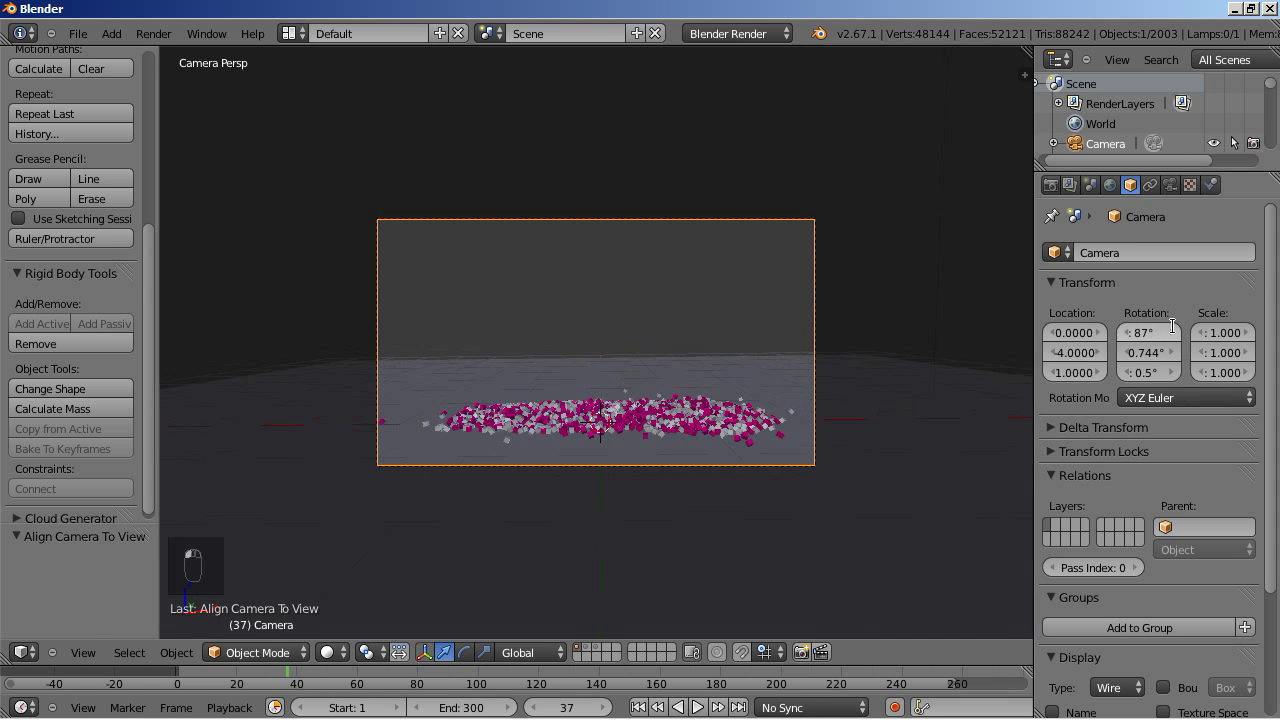
Step: Play the cube fall from frame 1 to check the lower camera angle, stopping once the cubes have landed
click(635, 707)
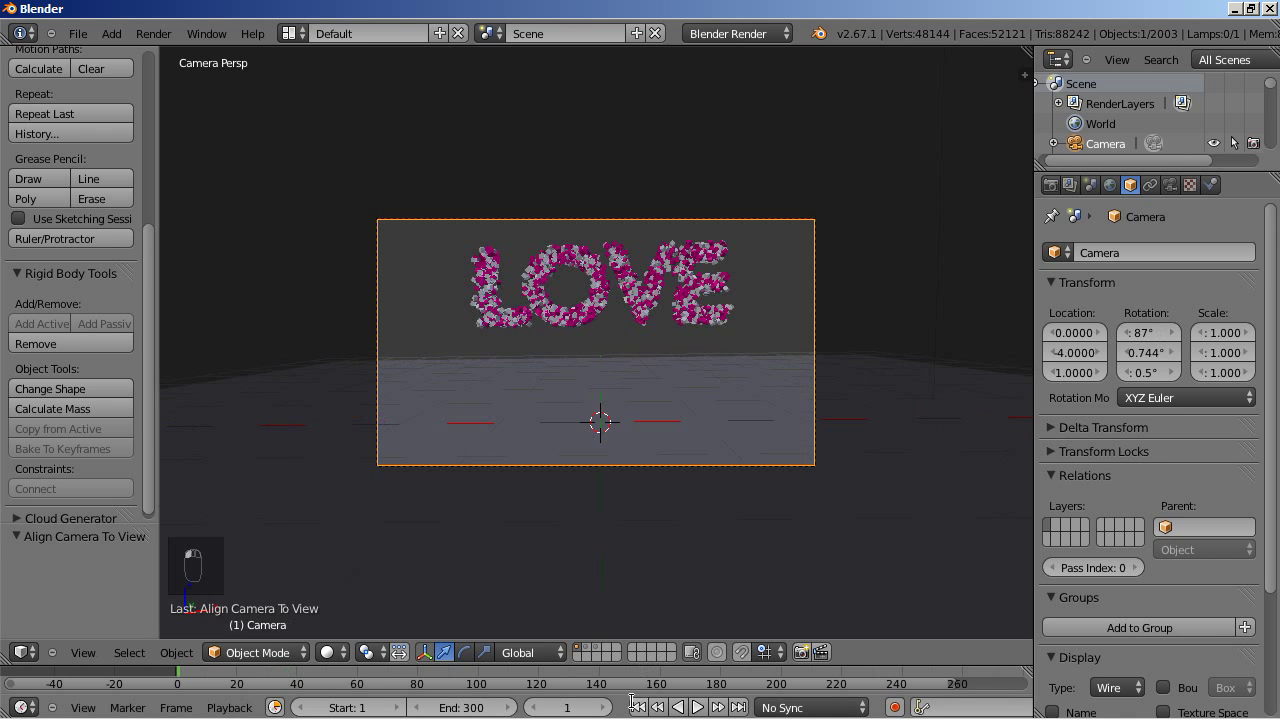
click(697, 707)
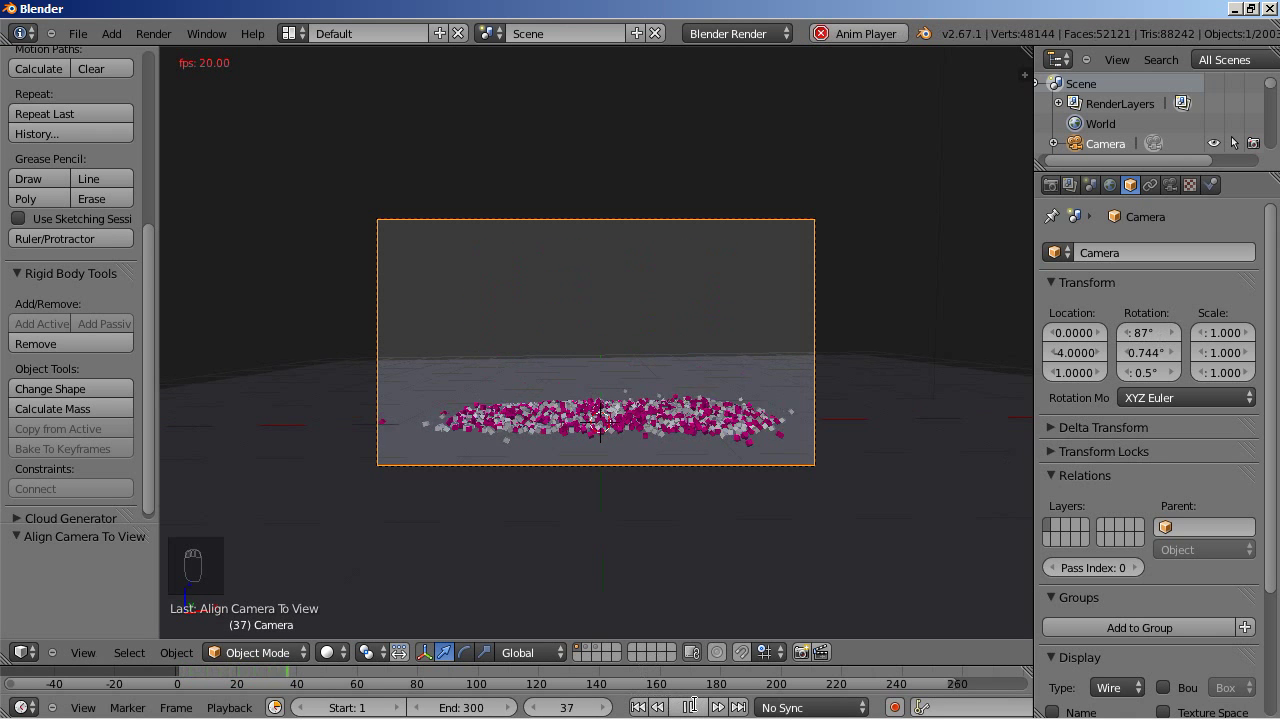
click(690, 707)
Step: Set the camera's X location to 0.1 and its Y rotation to 2° for a slight tilt
drag(1100, 335, 1098, 332)
click(1140, 353)
text(2)
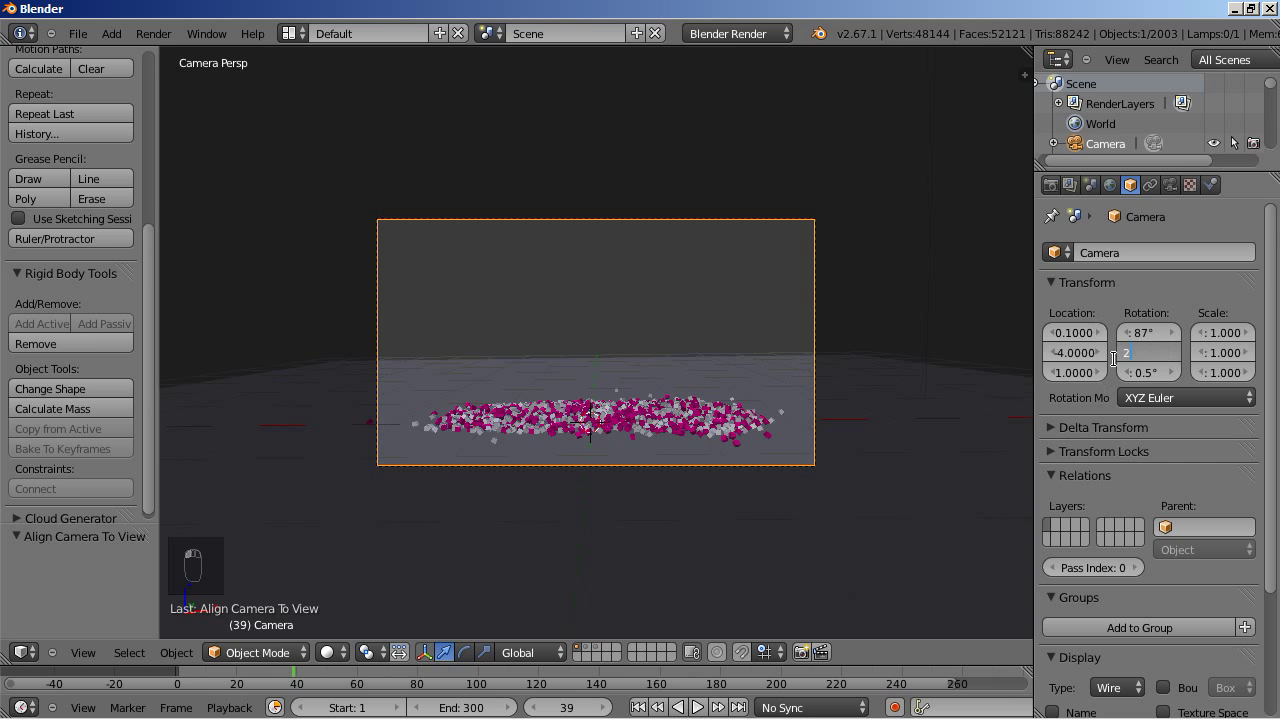
key(Return)
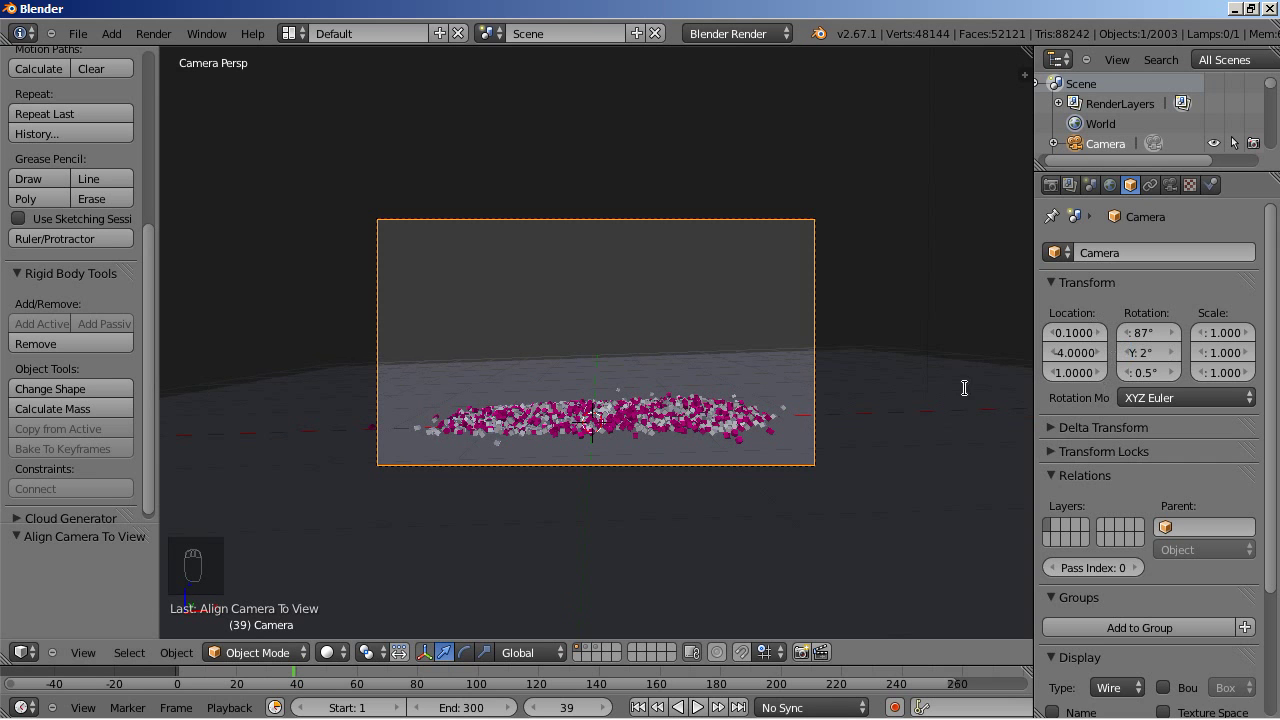
Step: Replay the simulation from the first frame to review the tilted camera framing
click(638, 707)
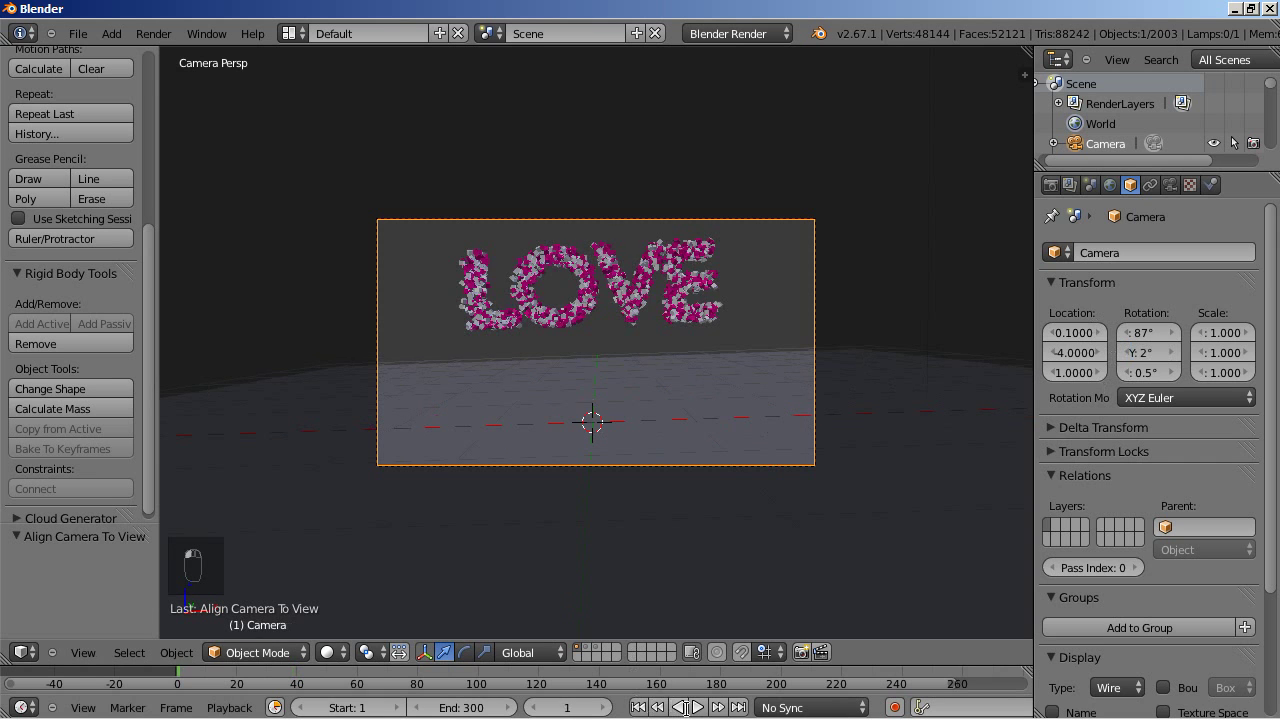
click(697, 707)
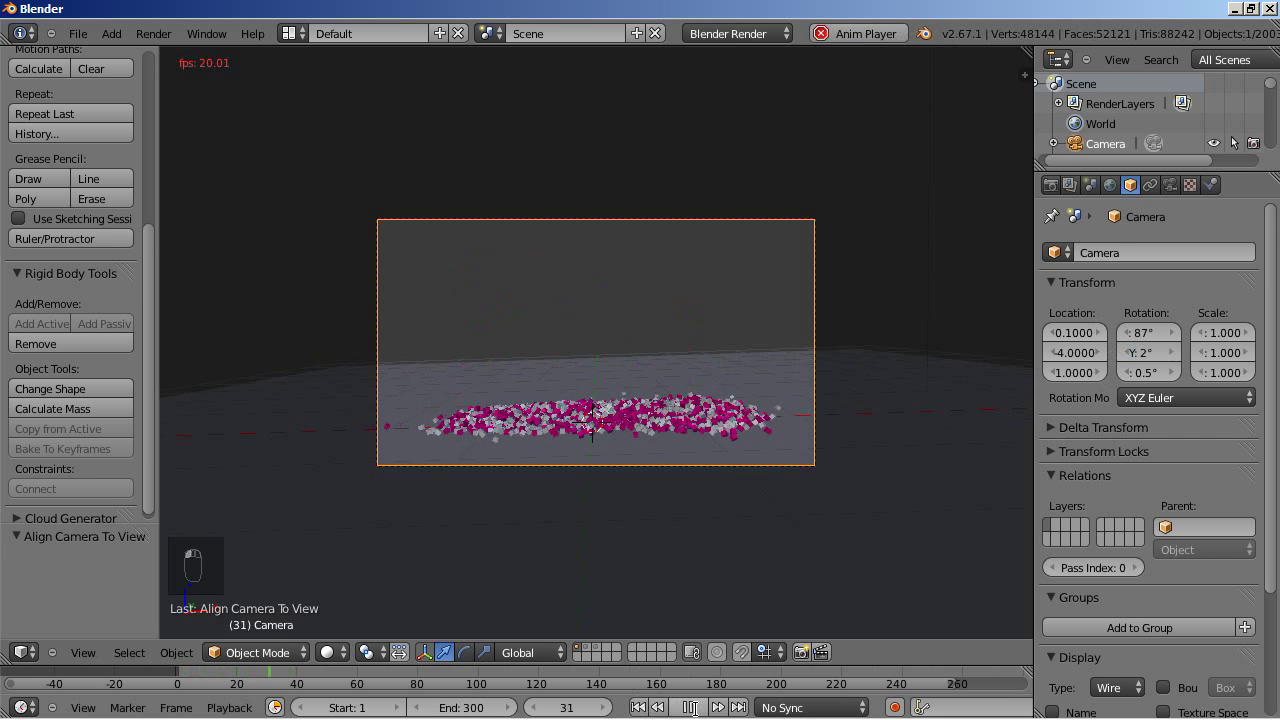
click(697, 707)
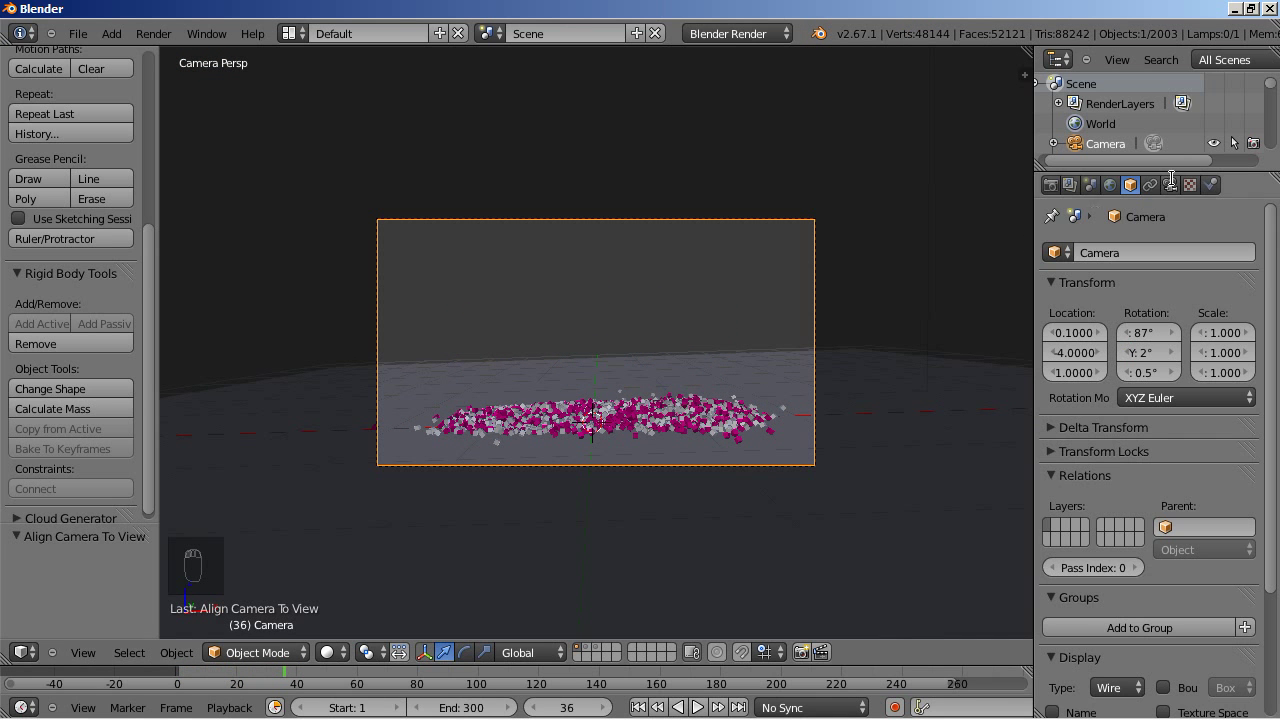
Step: Enable Environment Lighting for the world and set the raytrace gather samples to 8
click(1110, 184)
scroll(1078, 415, down, 5)
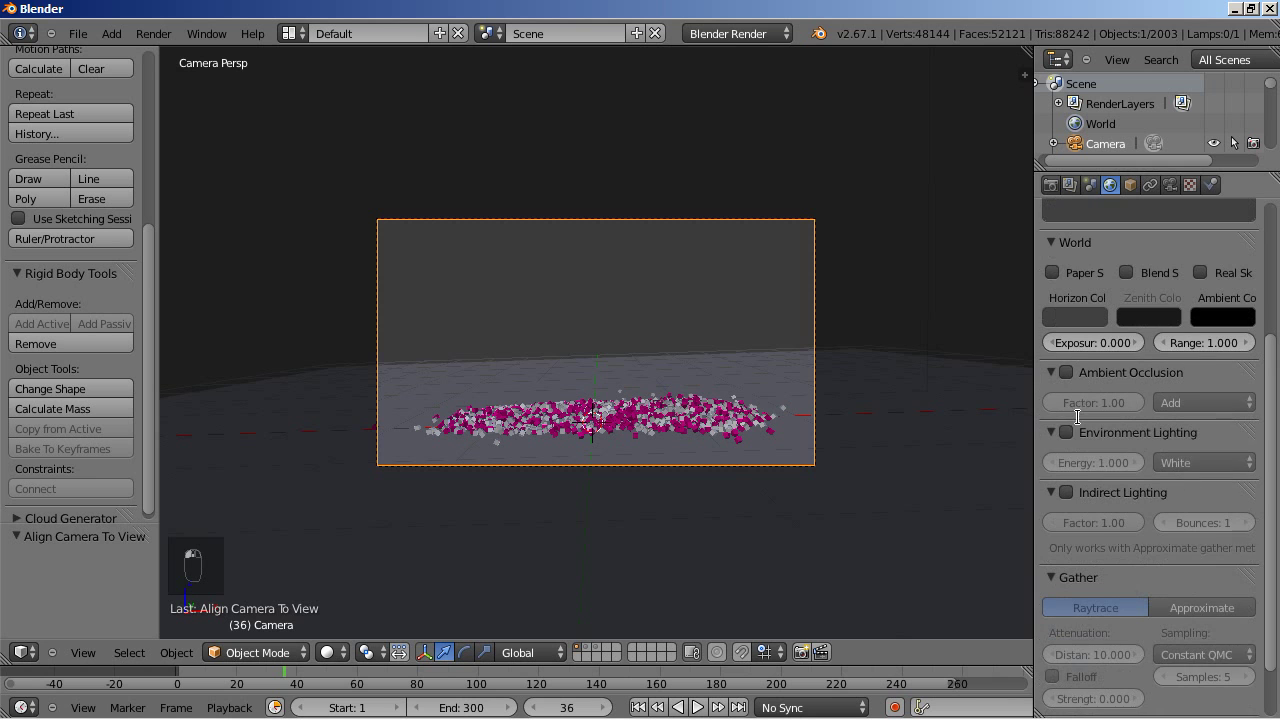
click(1067, 432)
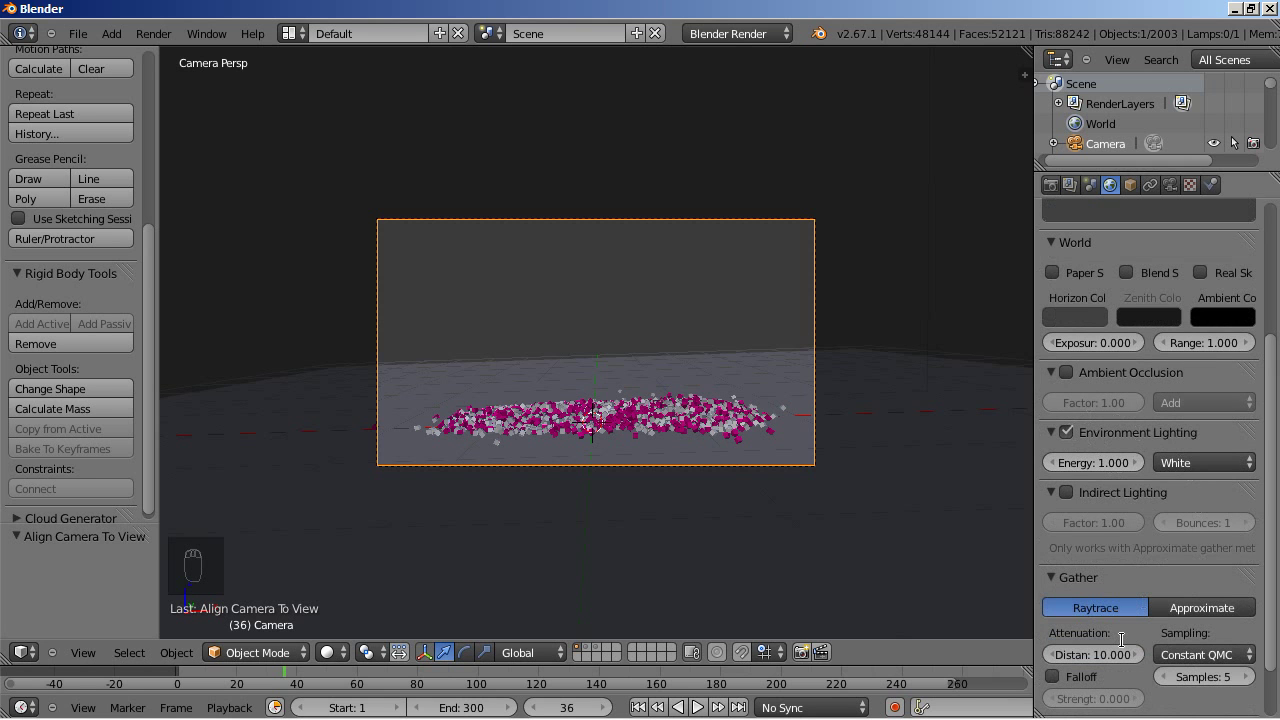
click(1244, 677)
click(1244, 677)
click(1244, 677)
scroll(1089, 567, down, 2)
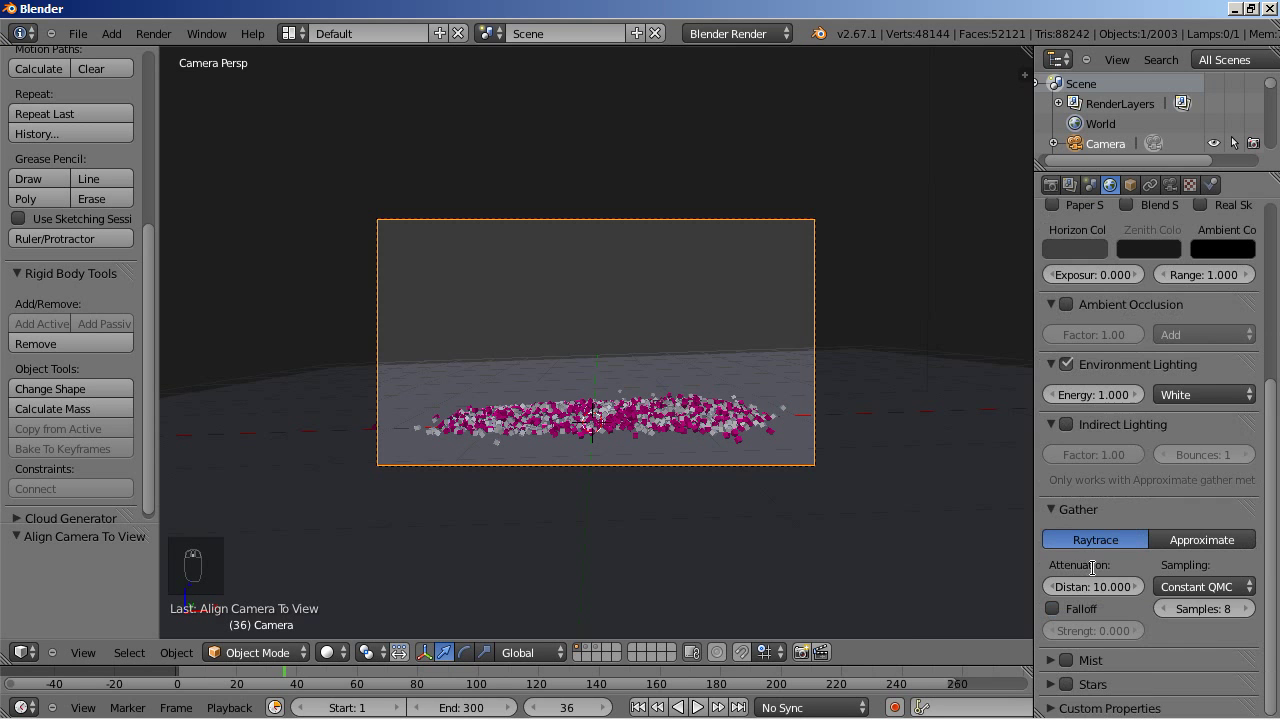
Step: Play the simulation from the start to frame 12, render that frame, and return to the 3D scene
click(1050, 184)
click(638, 707)
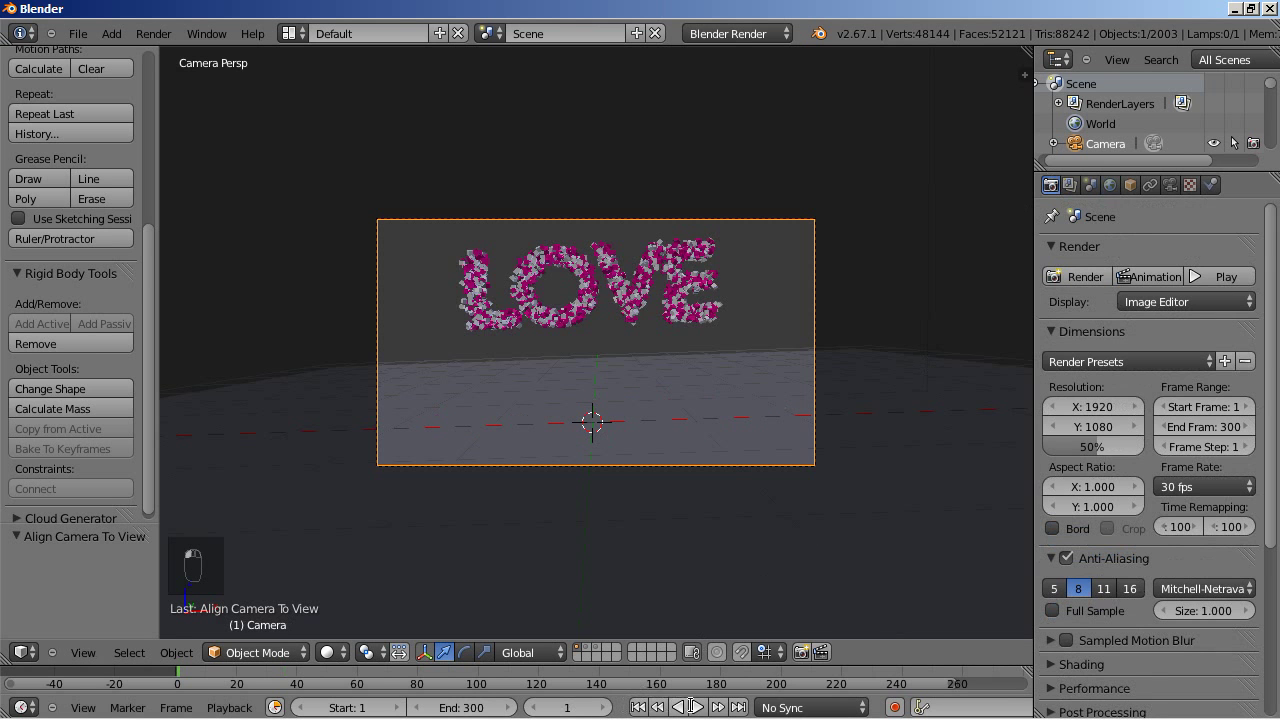
click(697, 707)
click(697, 707)
click(1078, 276)
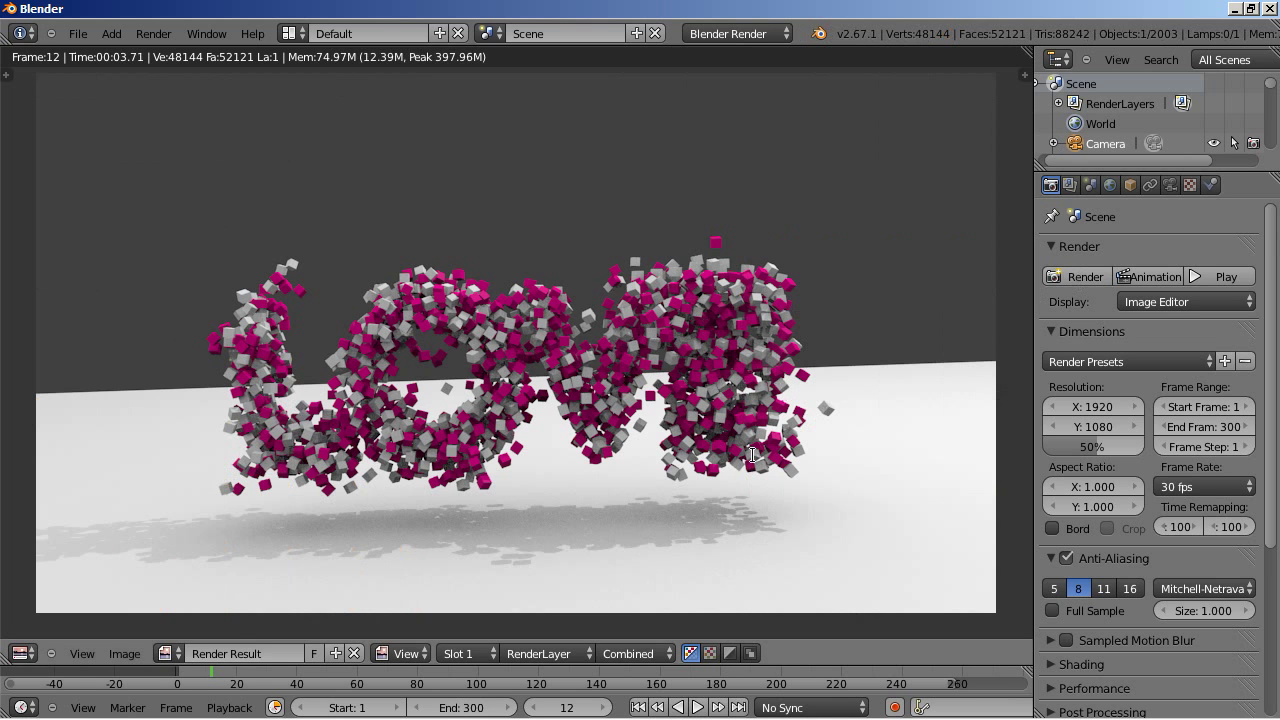
key(Escape)
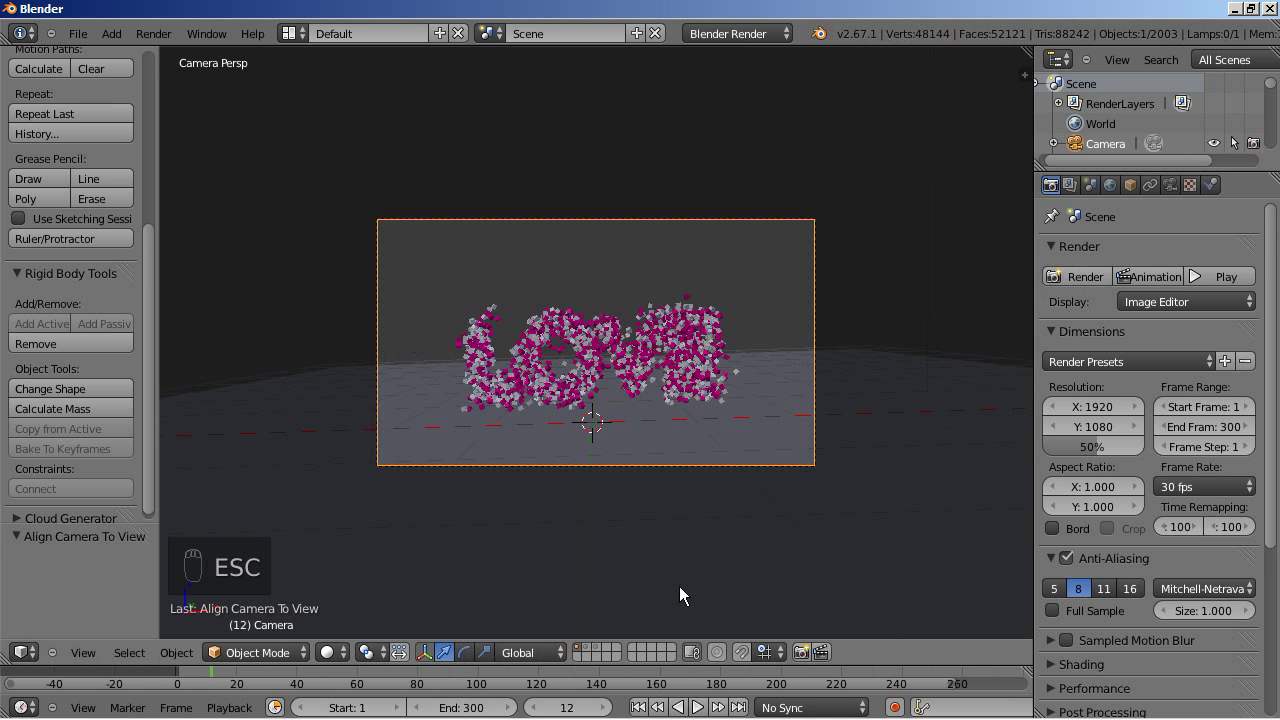
Step: Go back to frame 1, render the intact LOVE letters, and close the render result
drag(212, 674, 177, 683)
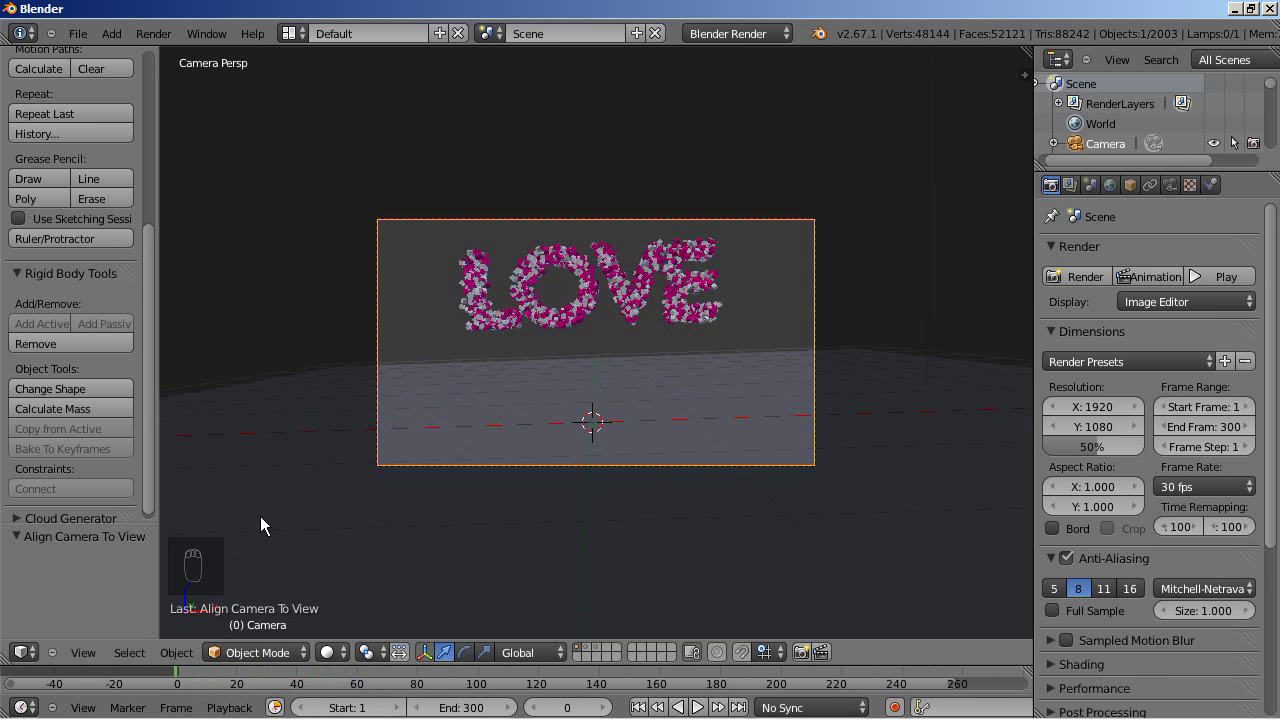
key(Right)
click(1088, 280)
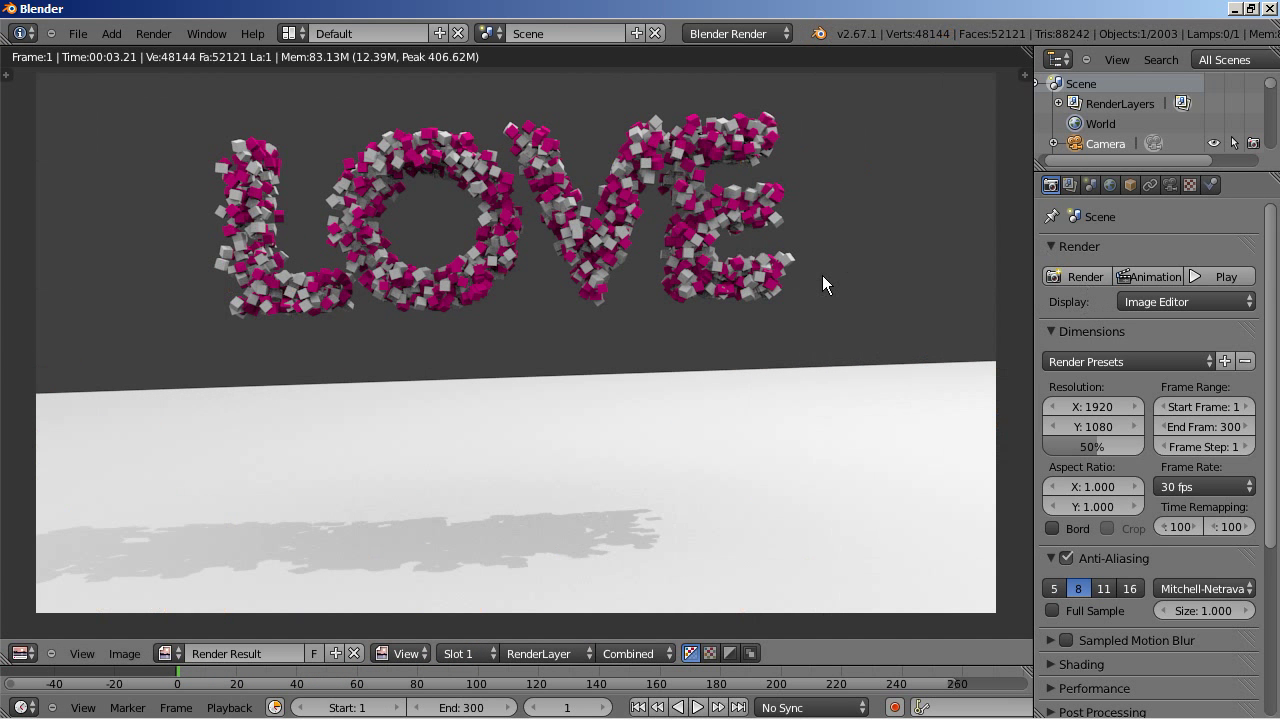
key(Escape)
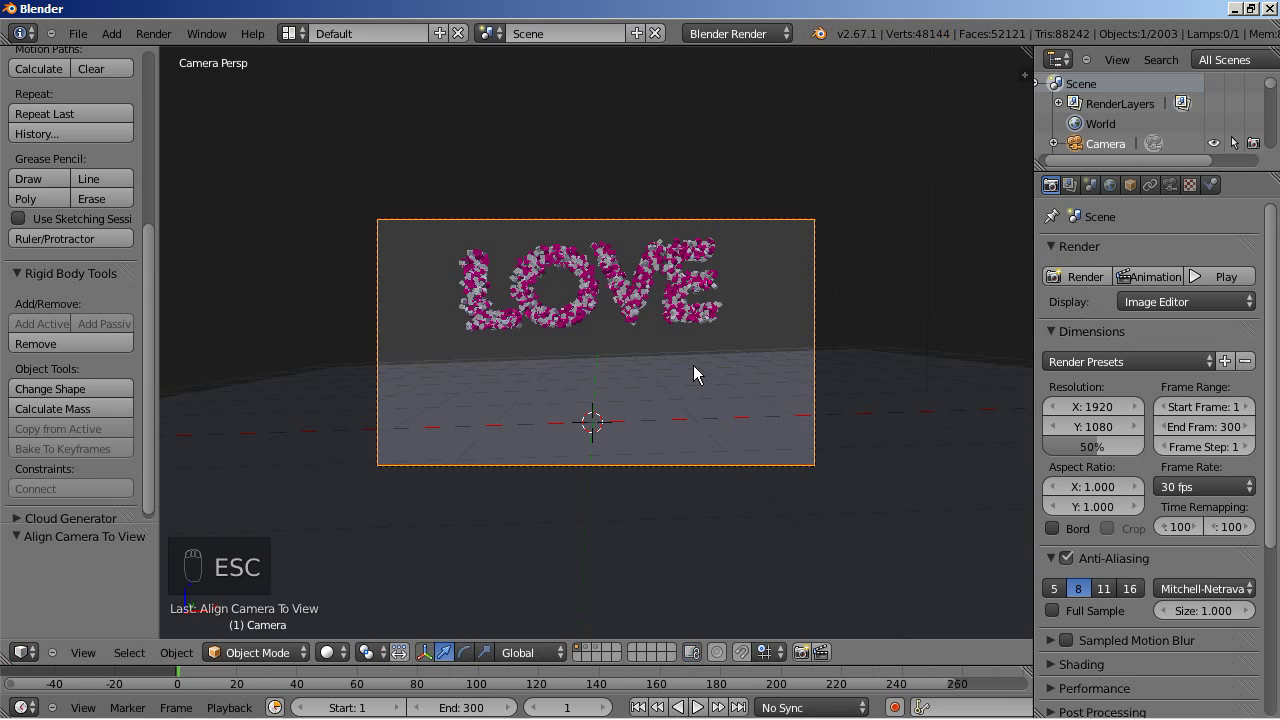
Step: Switch the render engine to Cycles Render and set the render device to GPU Compute
click(736, 34)
click(726, 98)
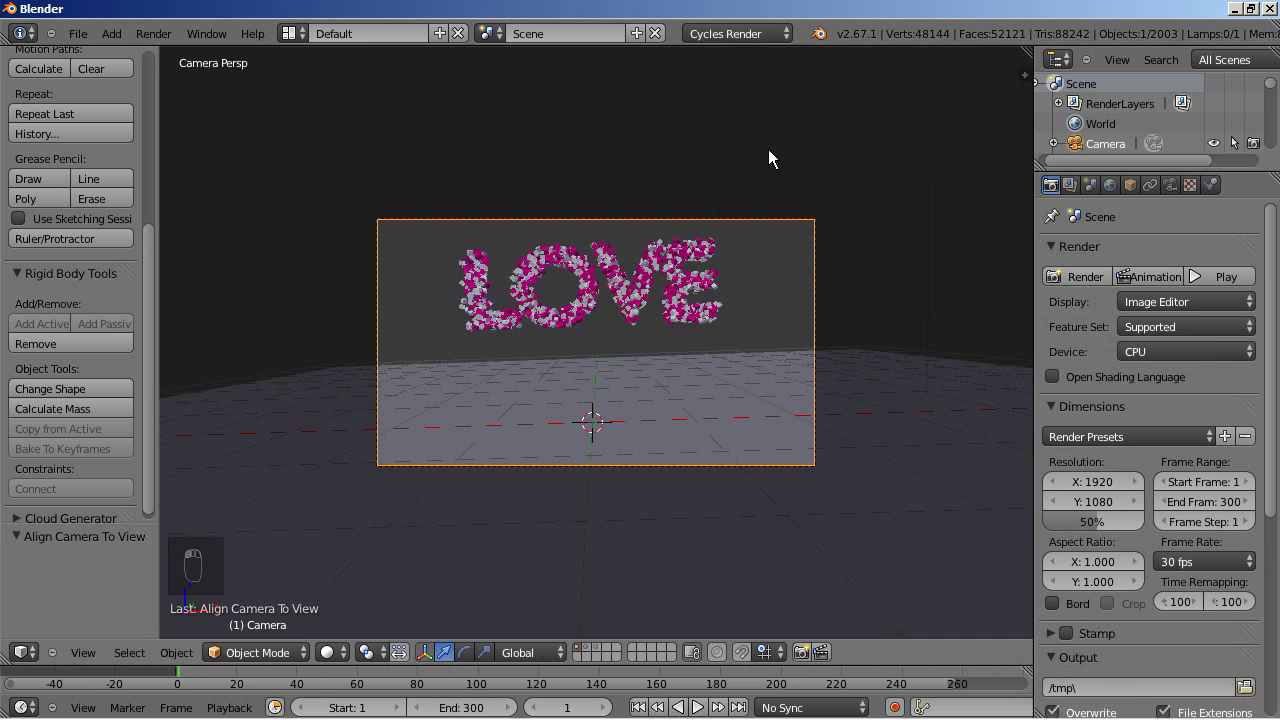
click(1171, 346)
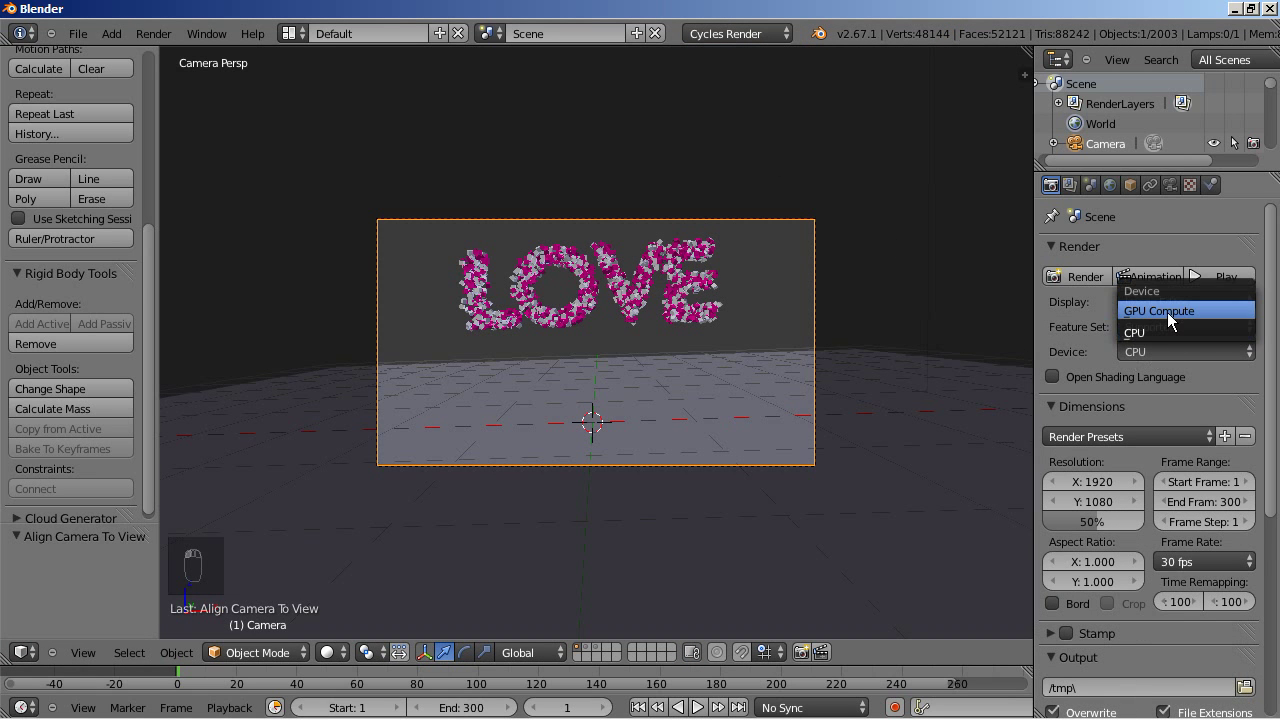
click(1170, 312)
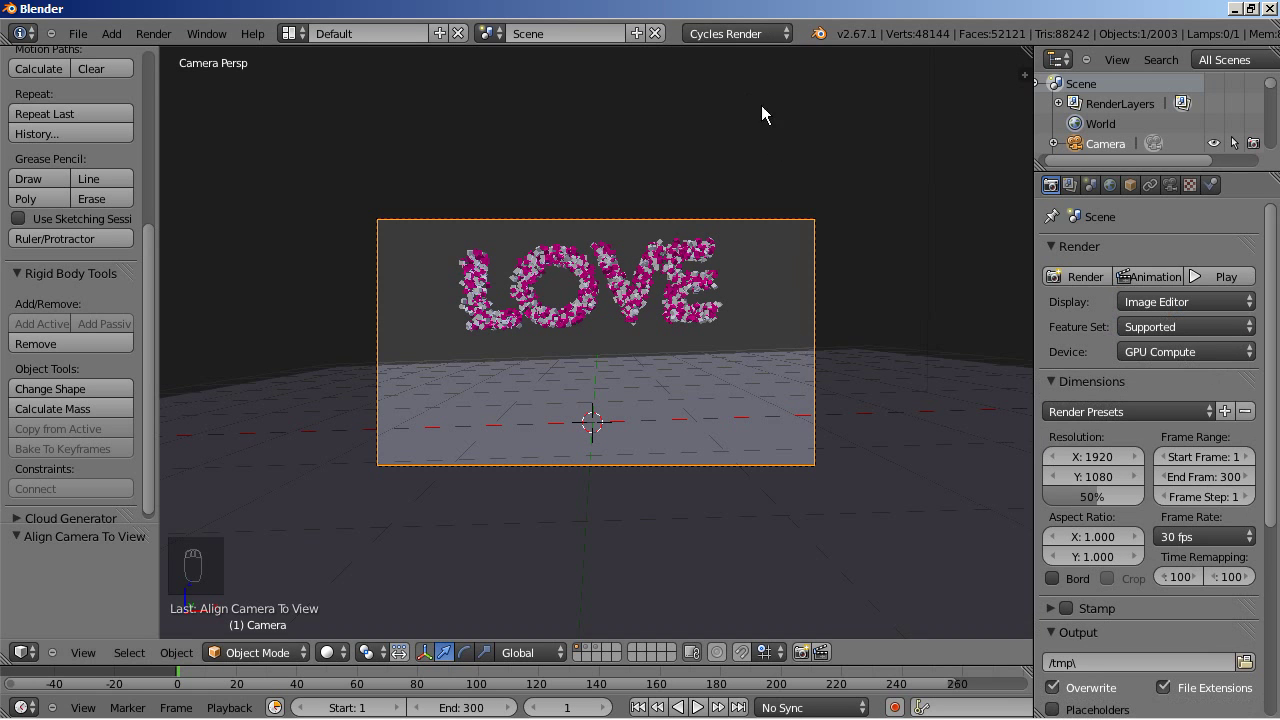
Step: On the source cubes' layer, enable nodes for the grey cube's material and set its surface to Emission
scroll(671, 309, up, 3)
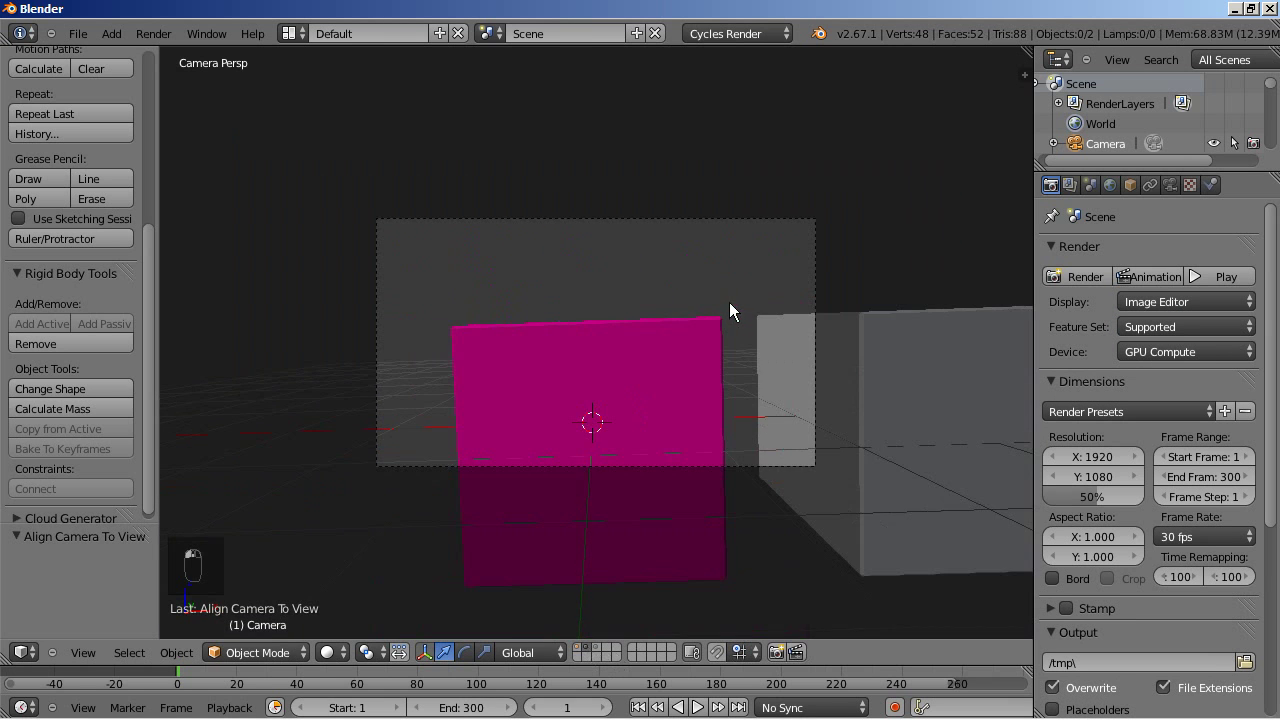
right_click(902, 322)
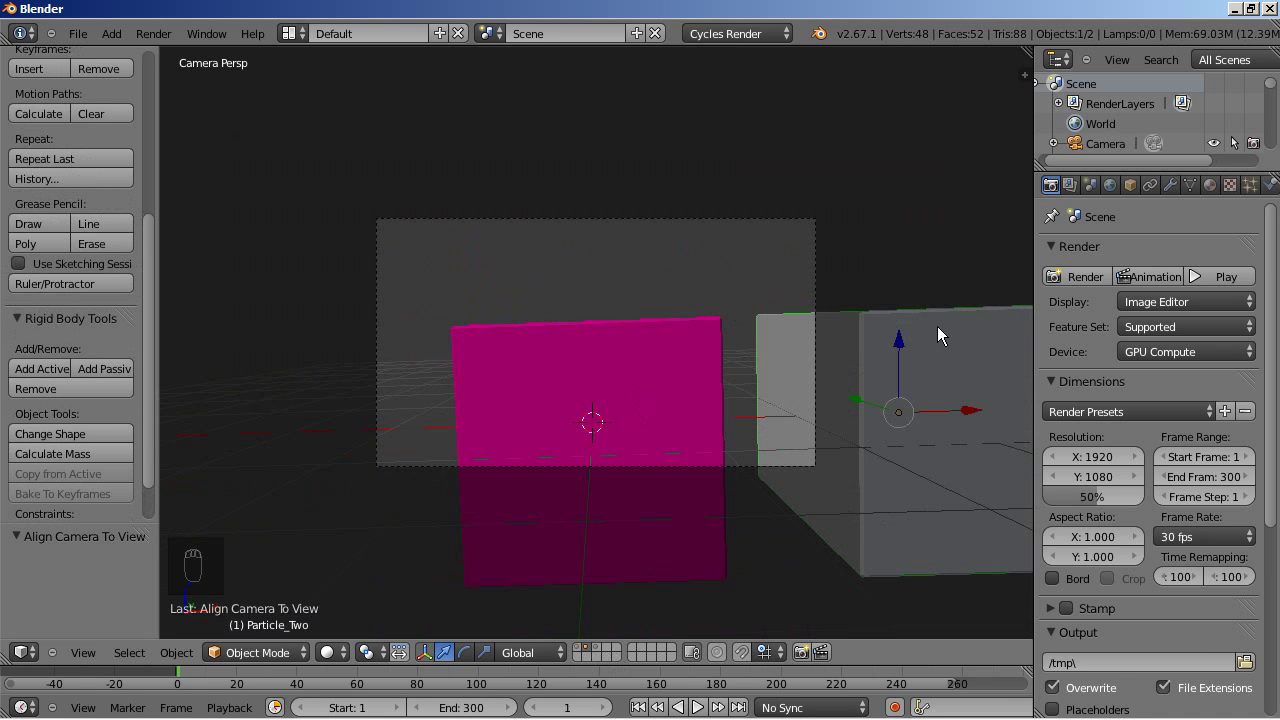
click(1207, 186)
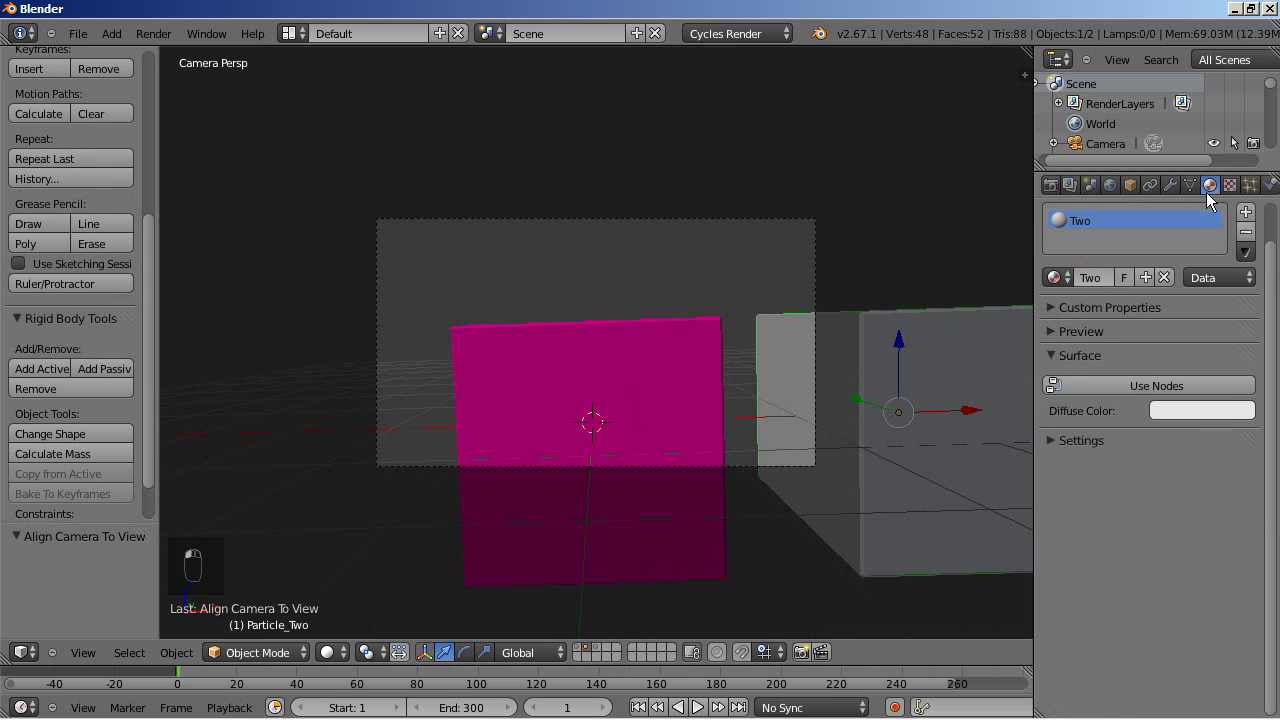
click(1126, 384)
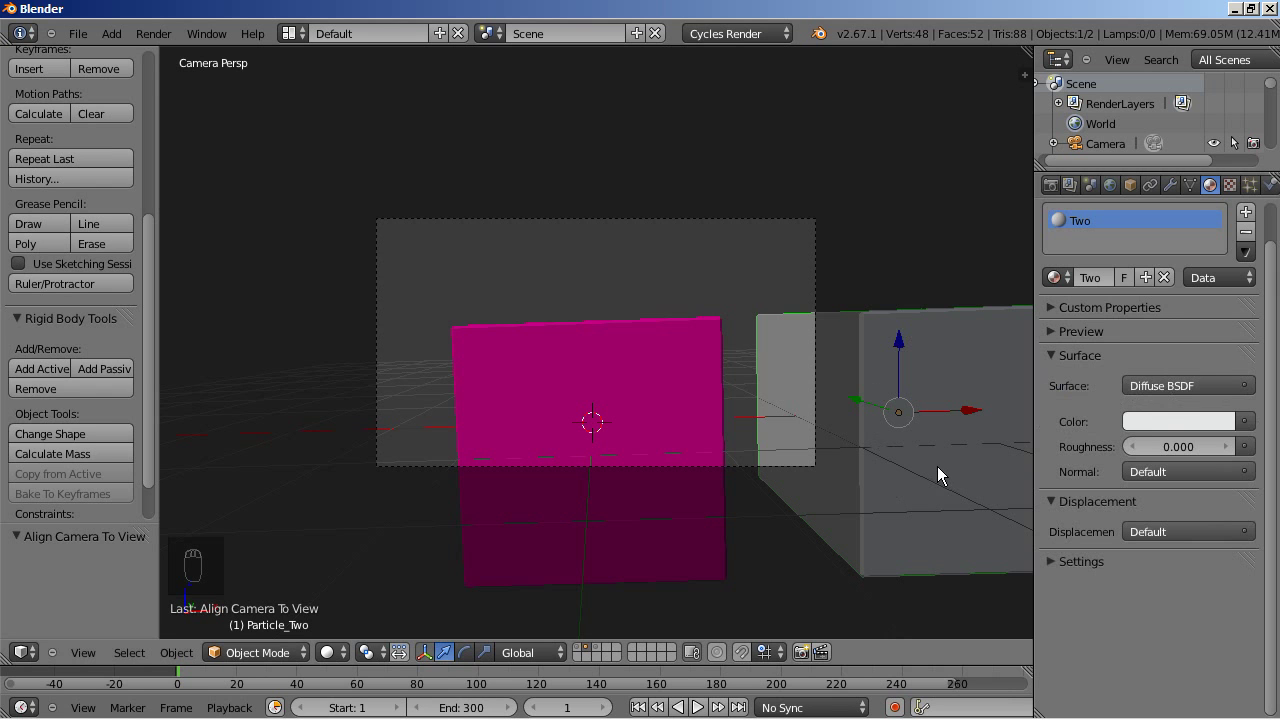
click(1157, 387)
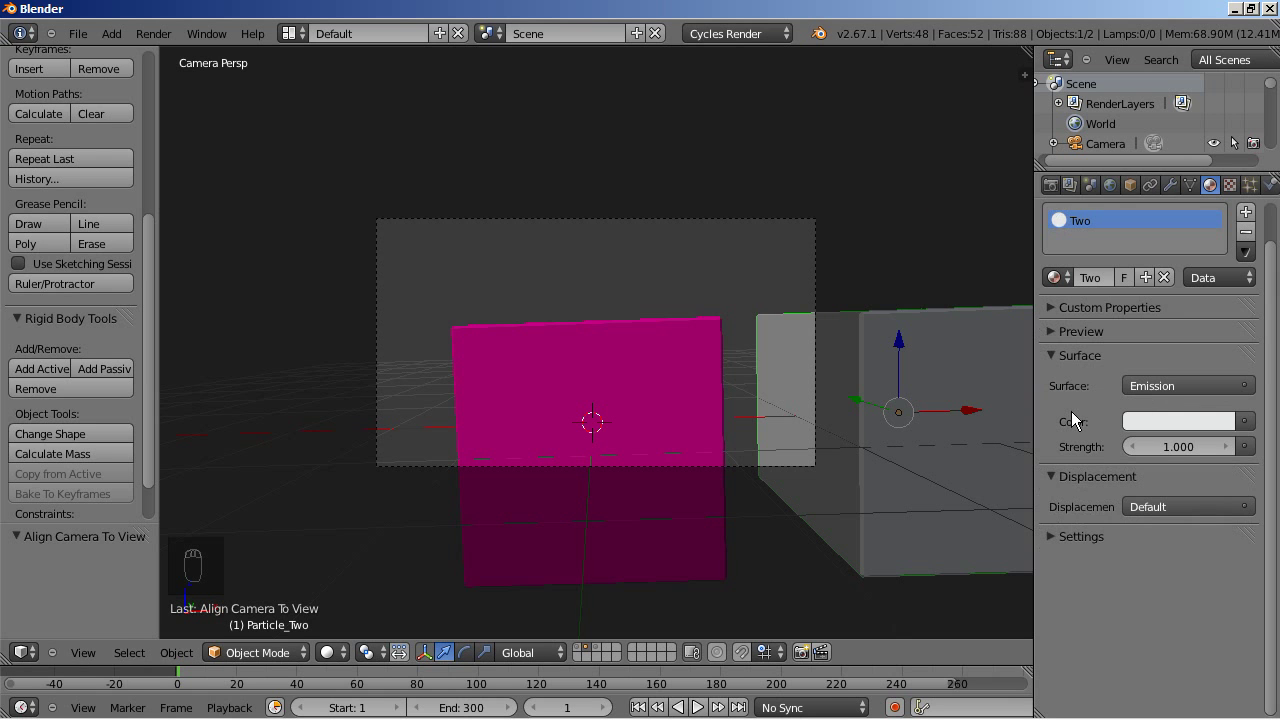
Step: Enable nodes on the magenta cube's material with a Diffuse BSDF surface, then return to the LOVE layer and the render settings
right_click(692, 345)
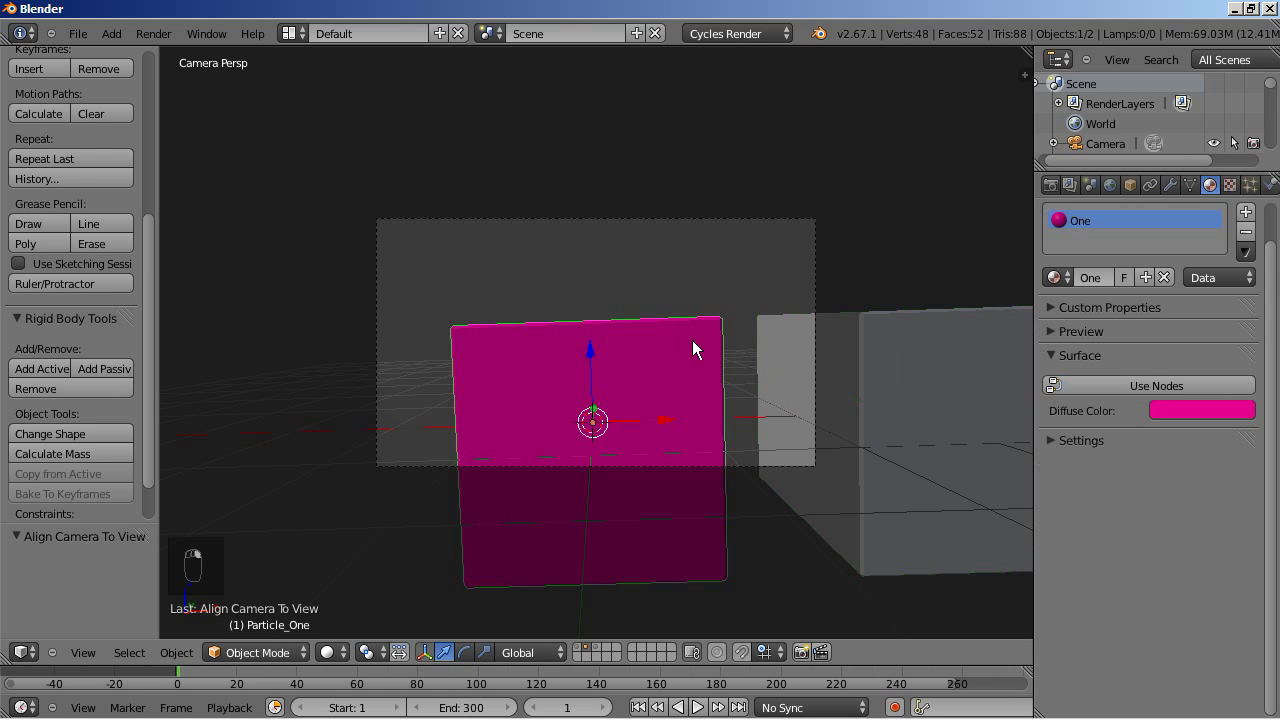
click(1134, 387)
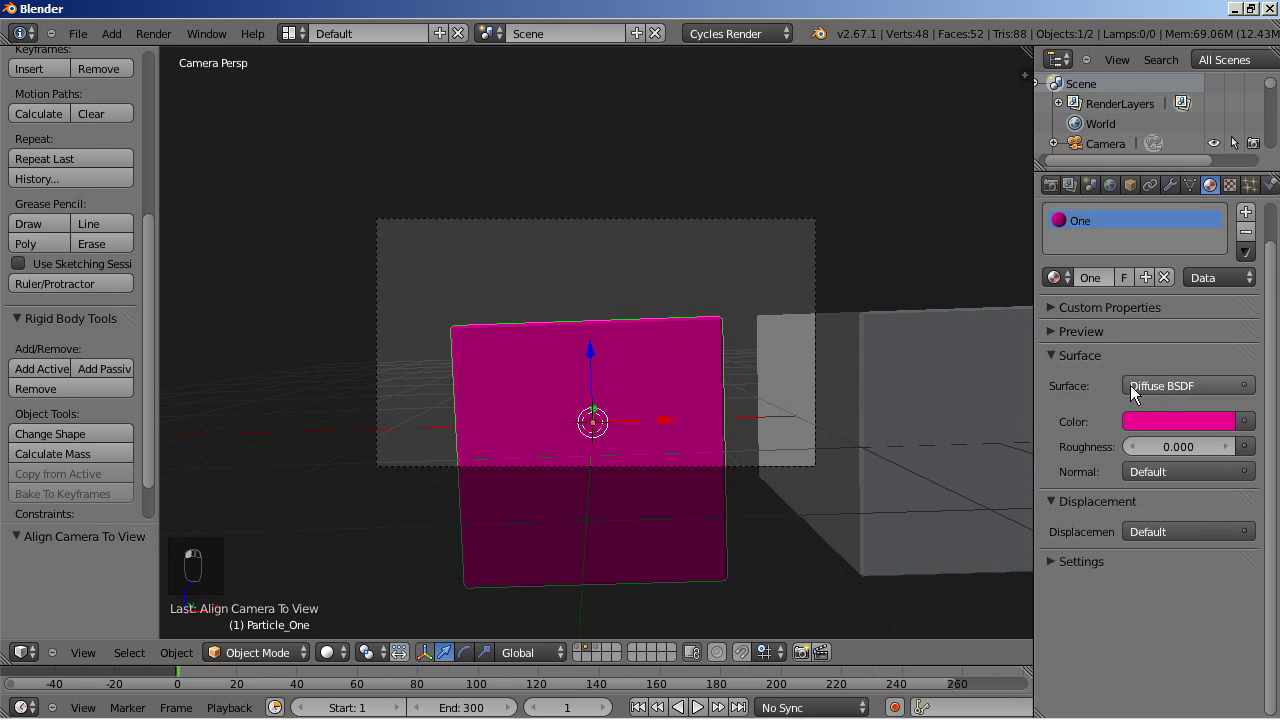
click(577, 645)
click(1050, 185)
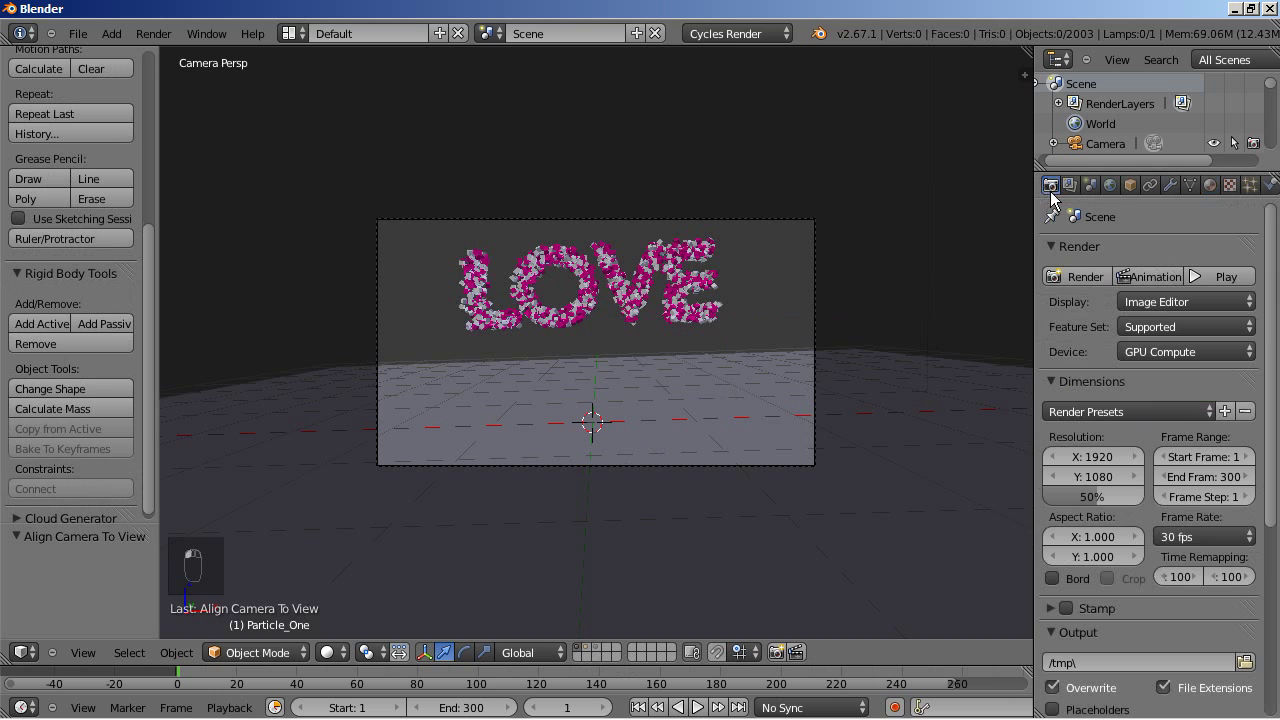
Step: Set the Cycles sampling to 200 render samples
scroll(1094, 404, down, 2)
scroll(1094, 404, down, 5)
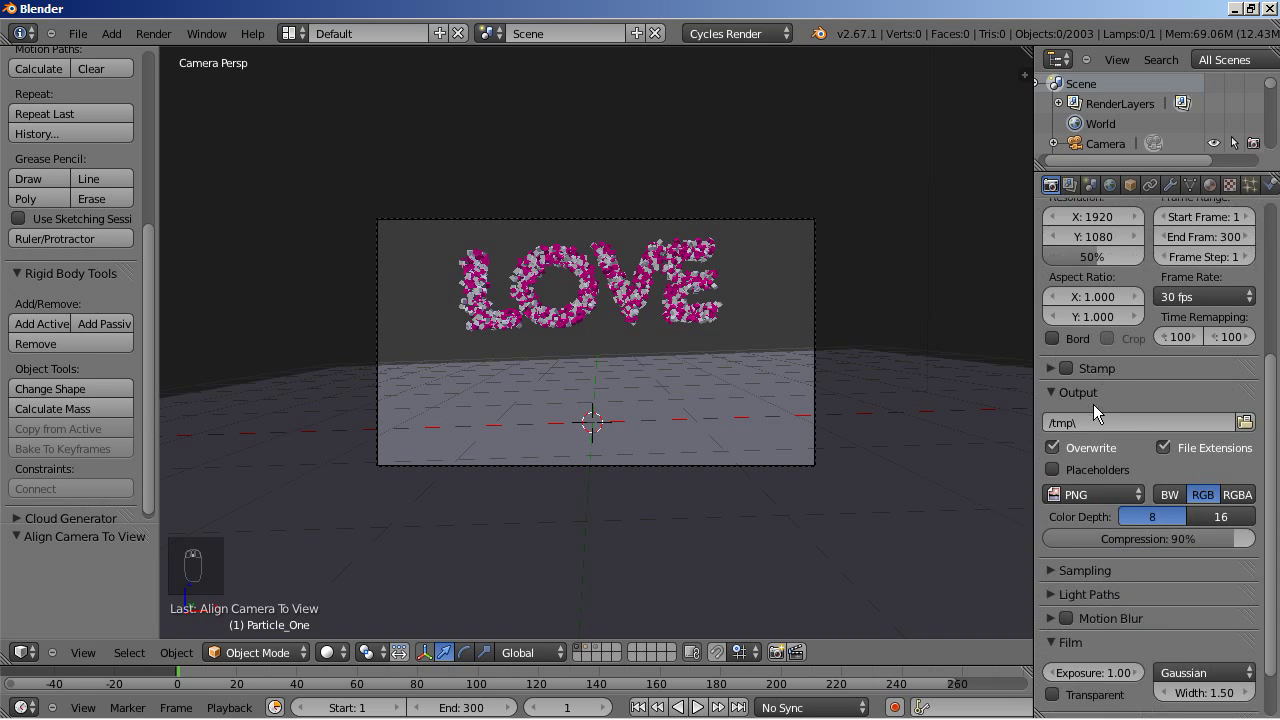
click(1048, 530)
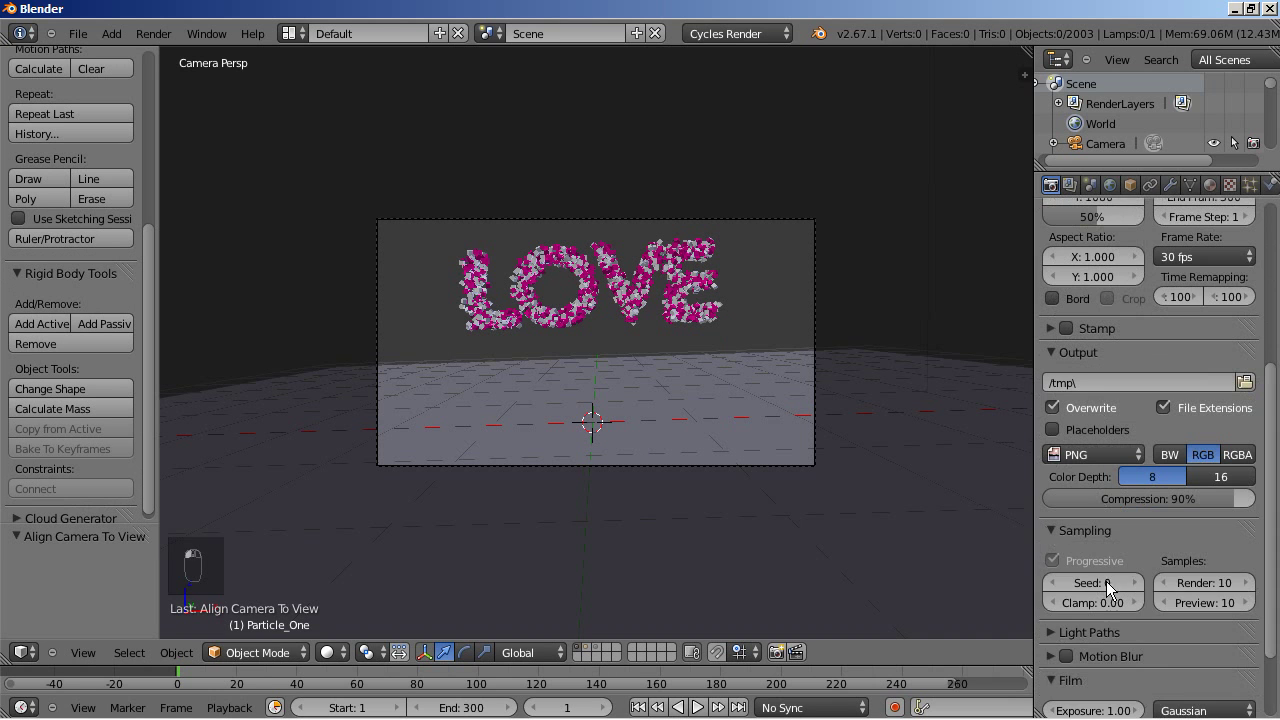
click(1211, 588)
text(200)
key(Return)
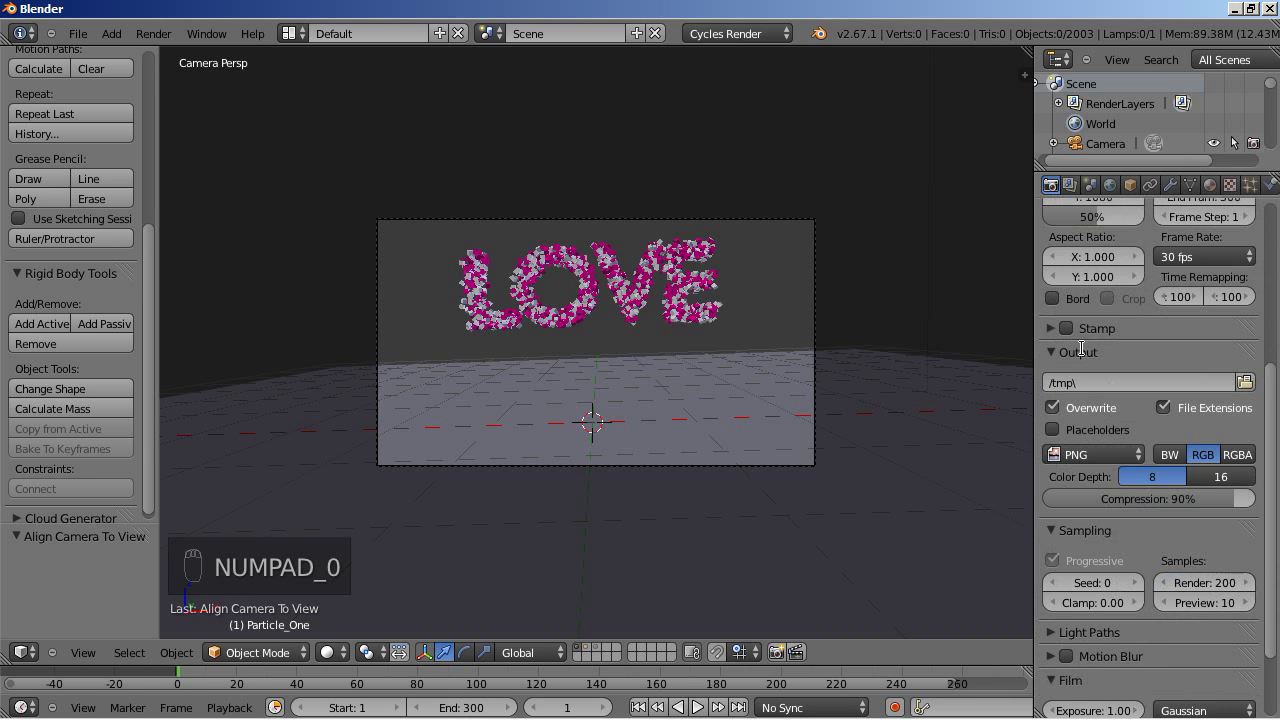
Step: Render the LOVE letters at frame 1 with Cycles and close the render result
scroll(1103, 270, up, 5)
scroll(1103, 270, up, 2)
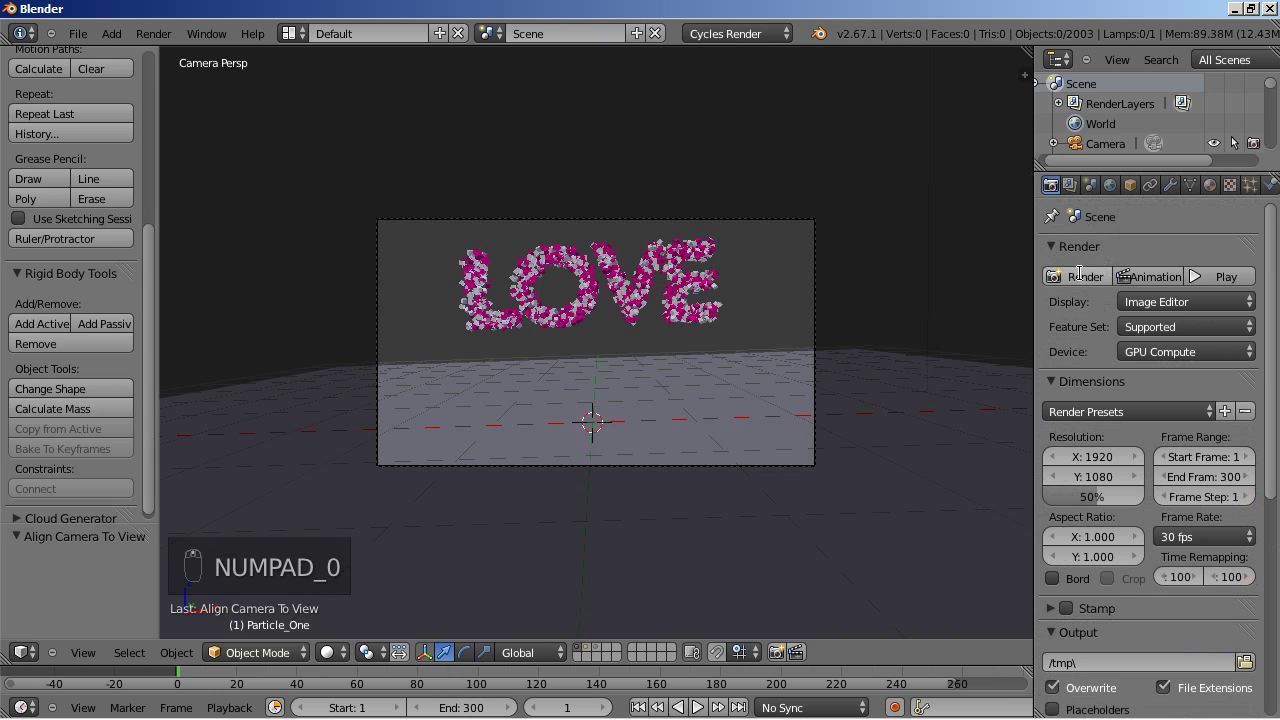
click(1076, 276)
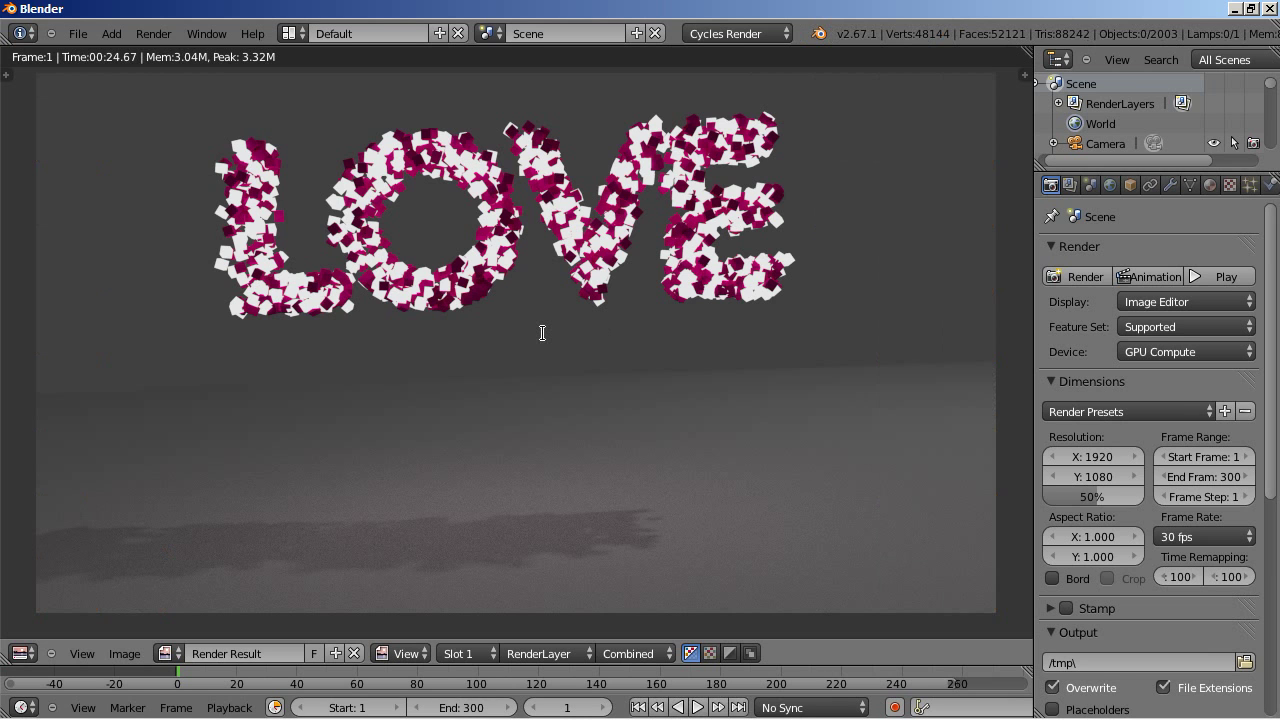
key(Escape)
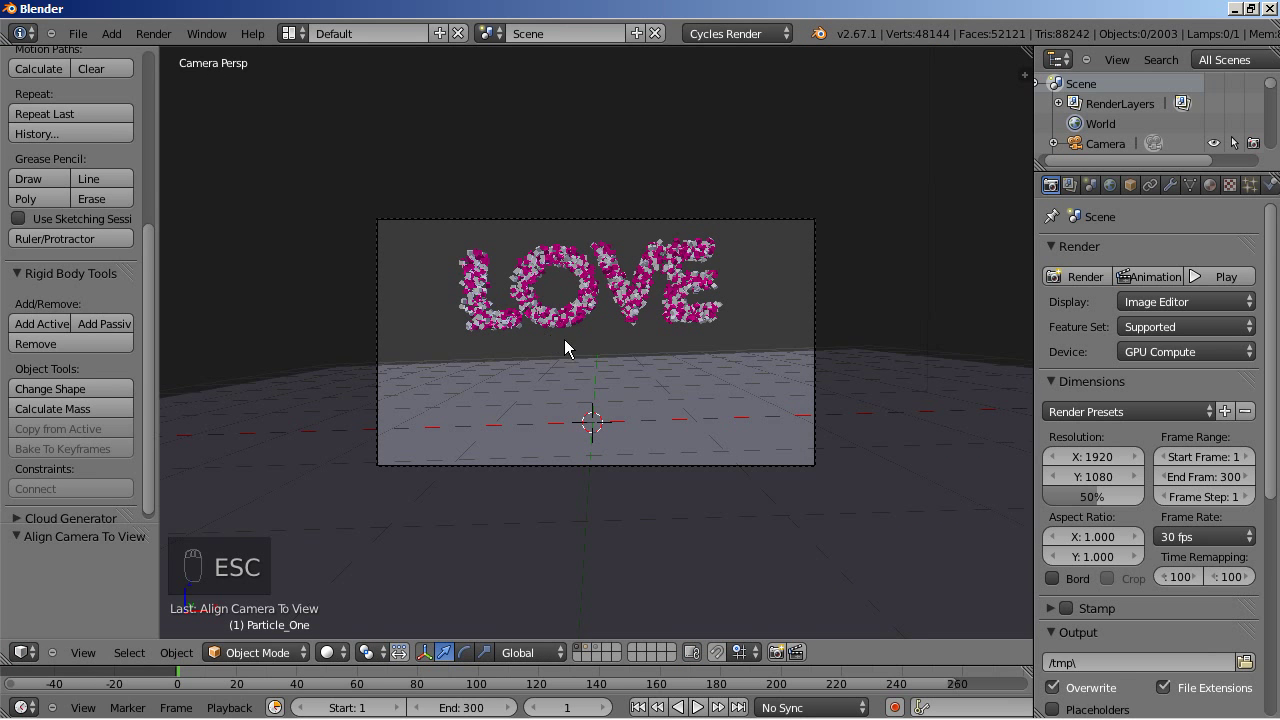
Step: Save the scene as lovefall.blend in the Stock_Sav folder
click(80, 34)
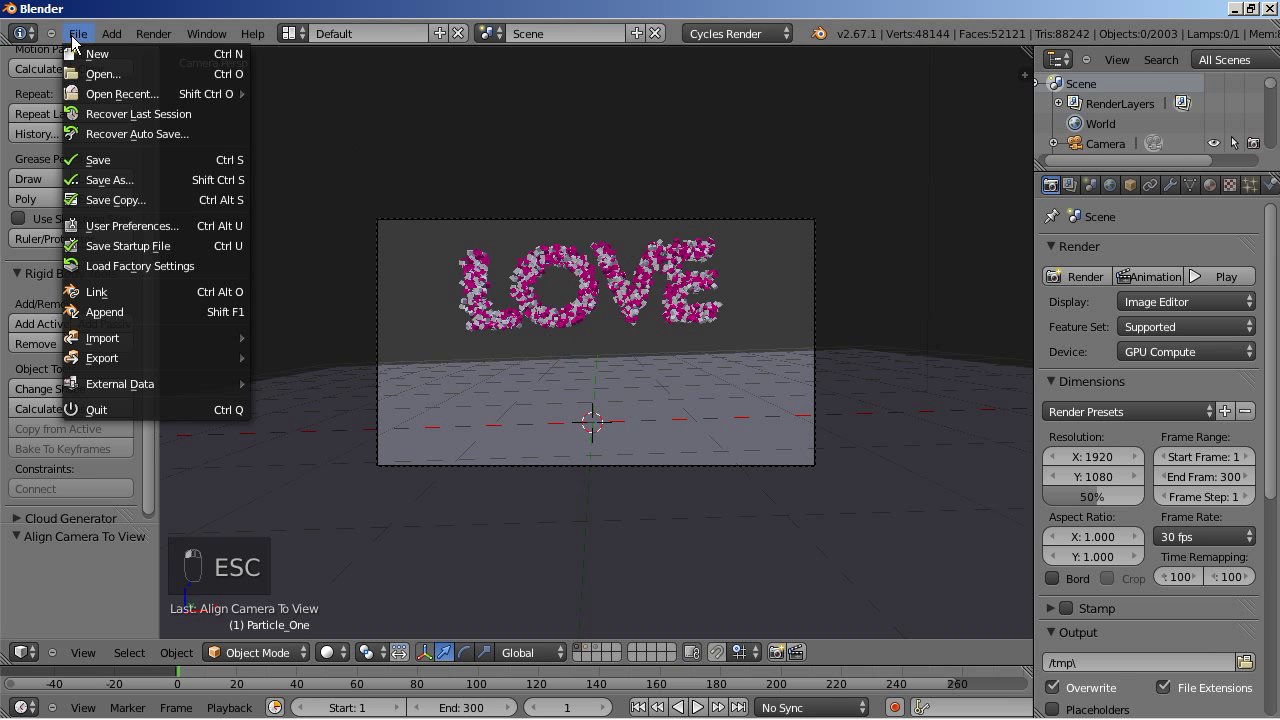
click(127, 186)
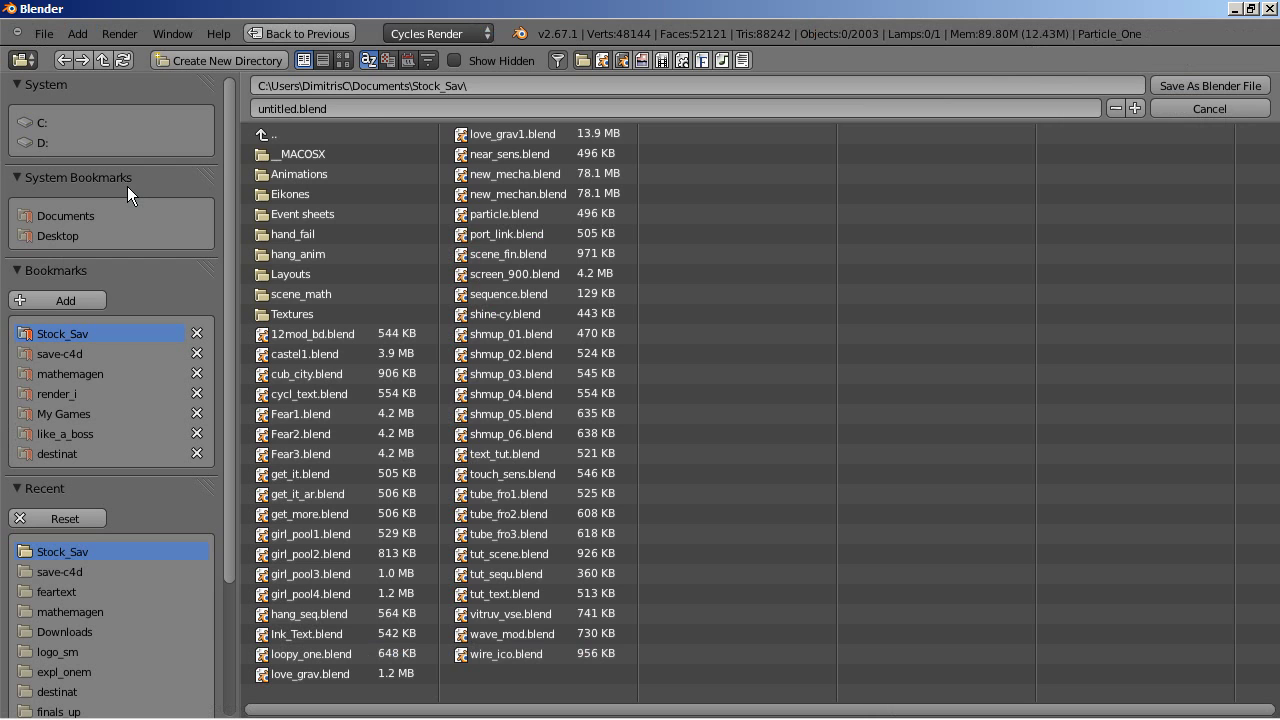
click(359, 108)
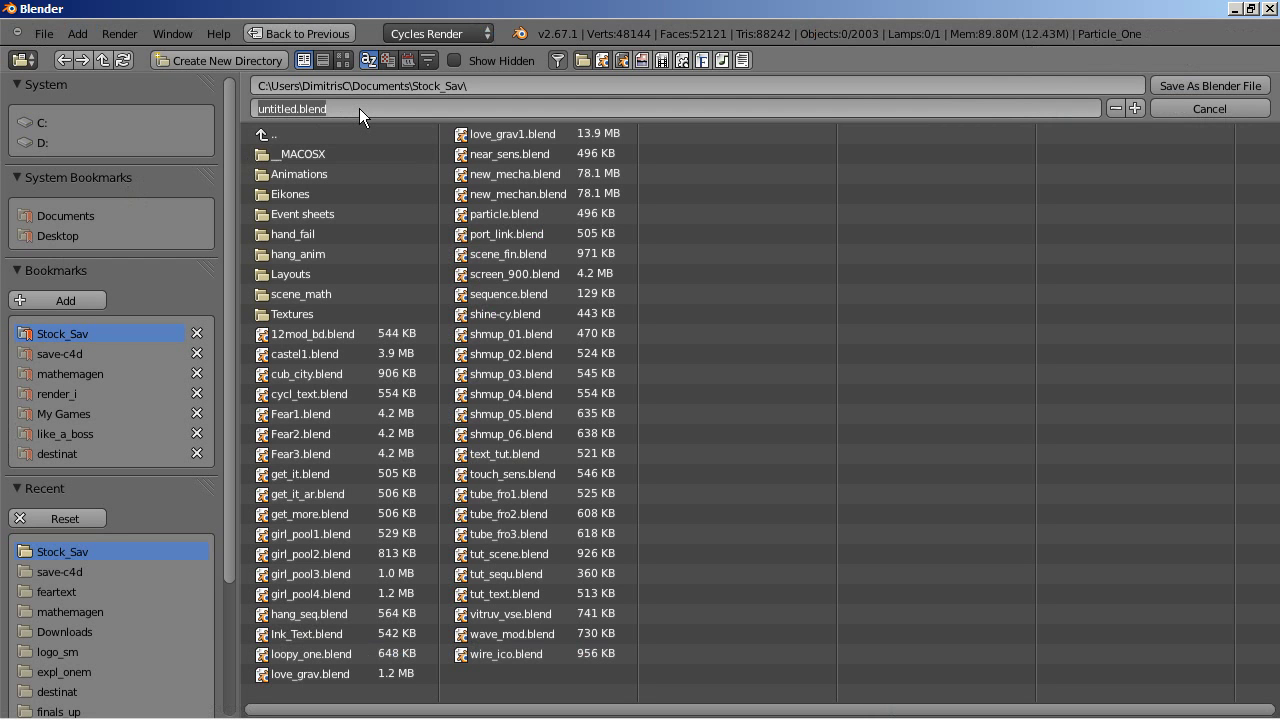
text(lovefall)
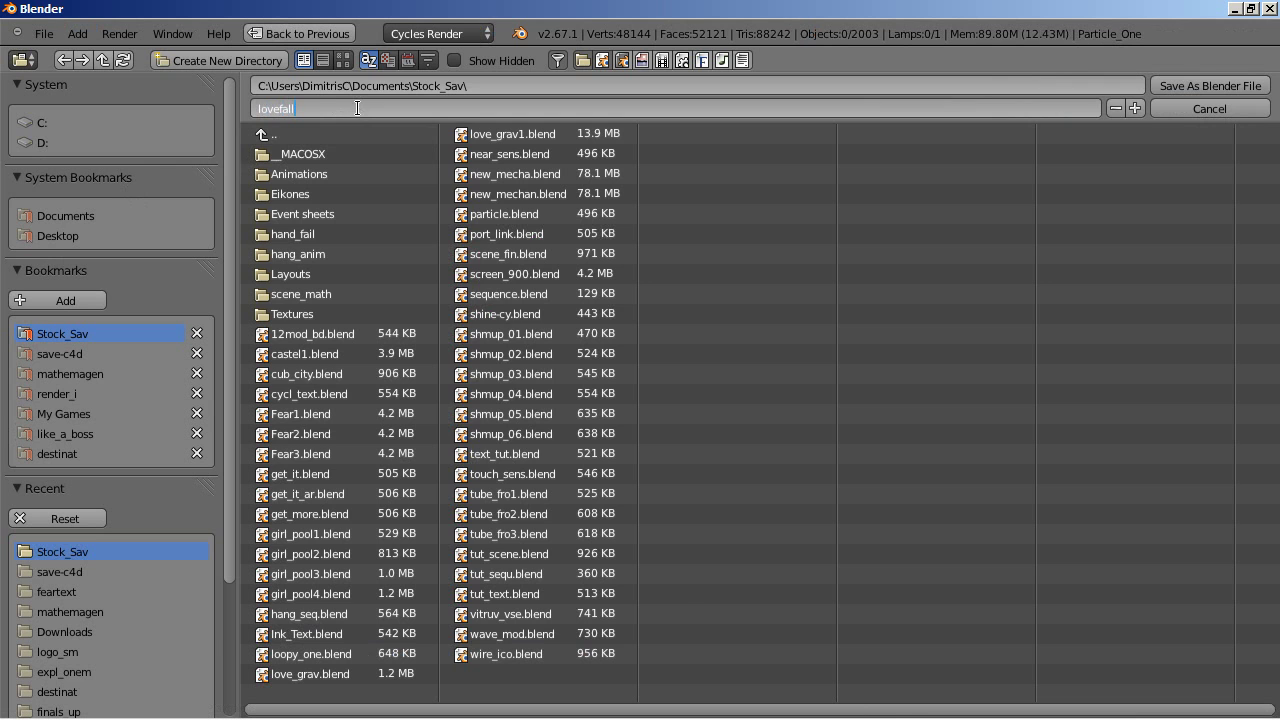
key(Return)
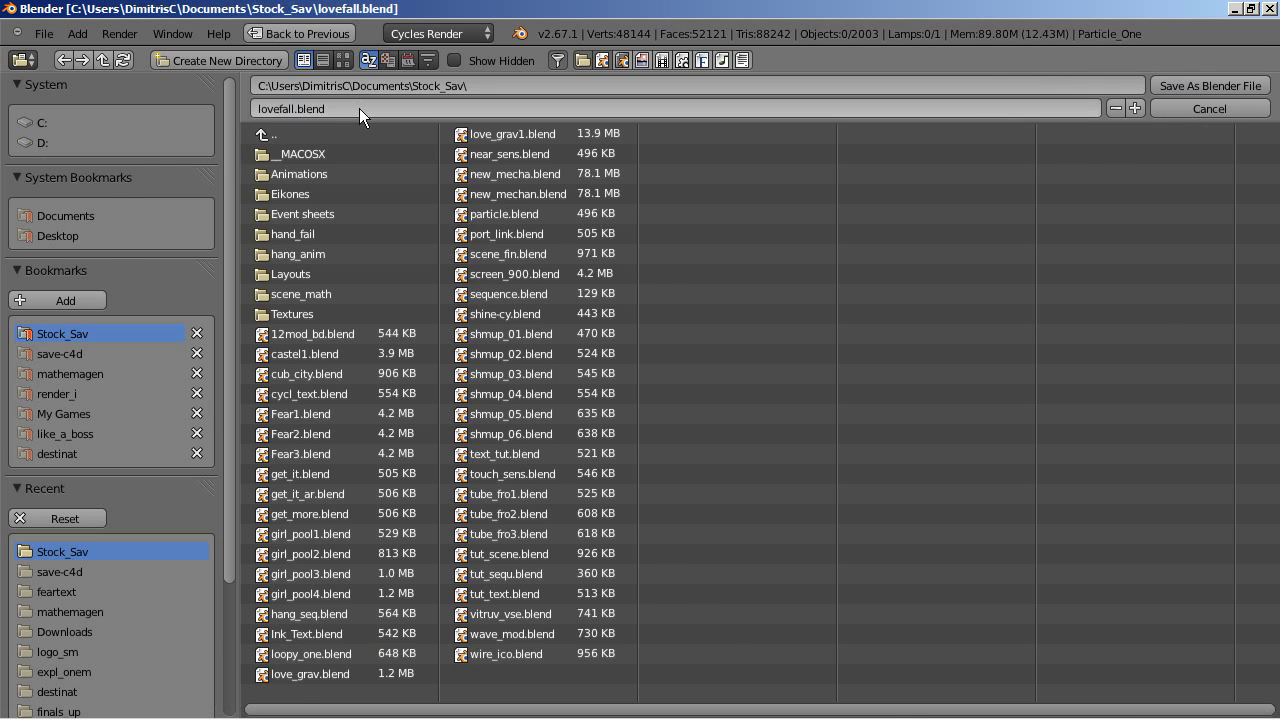
scroll(519, 352, up, 3)
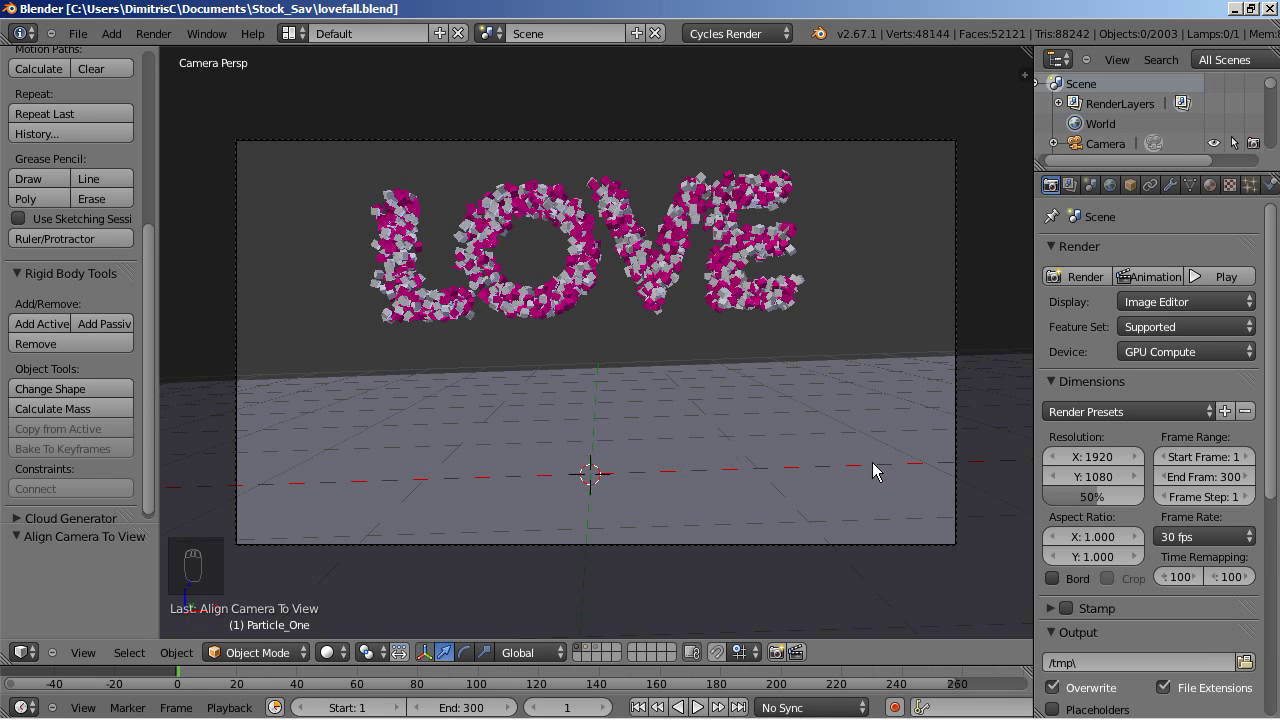
key(Home)
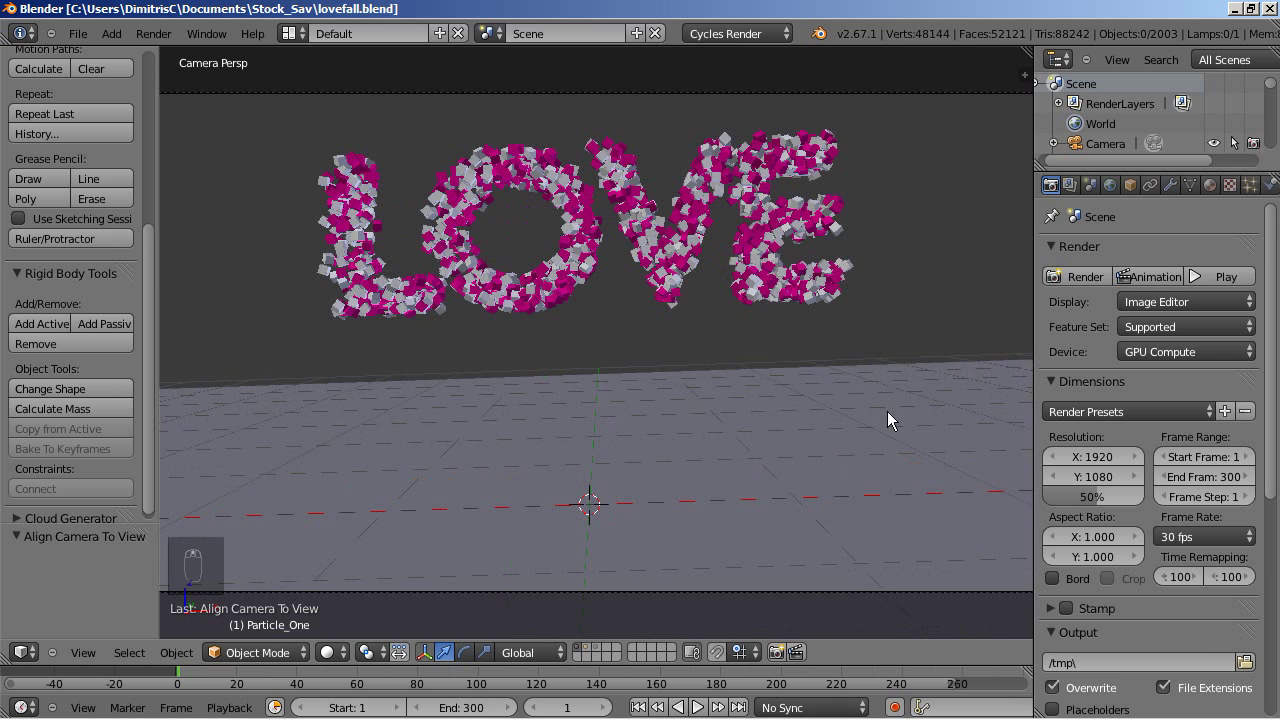